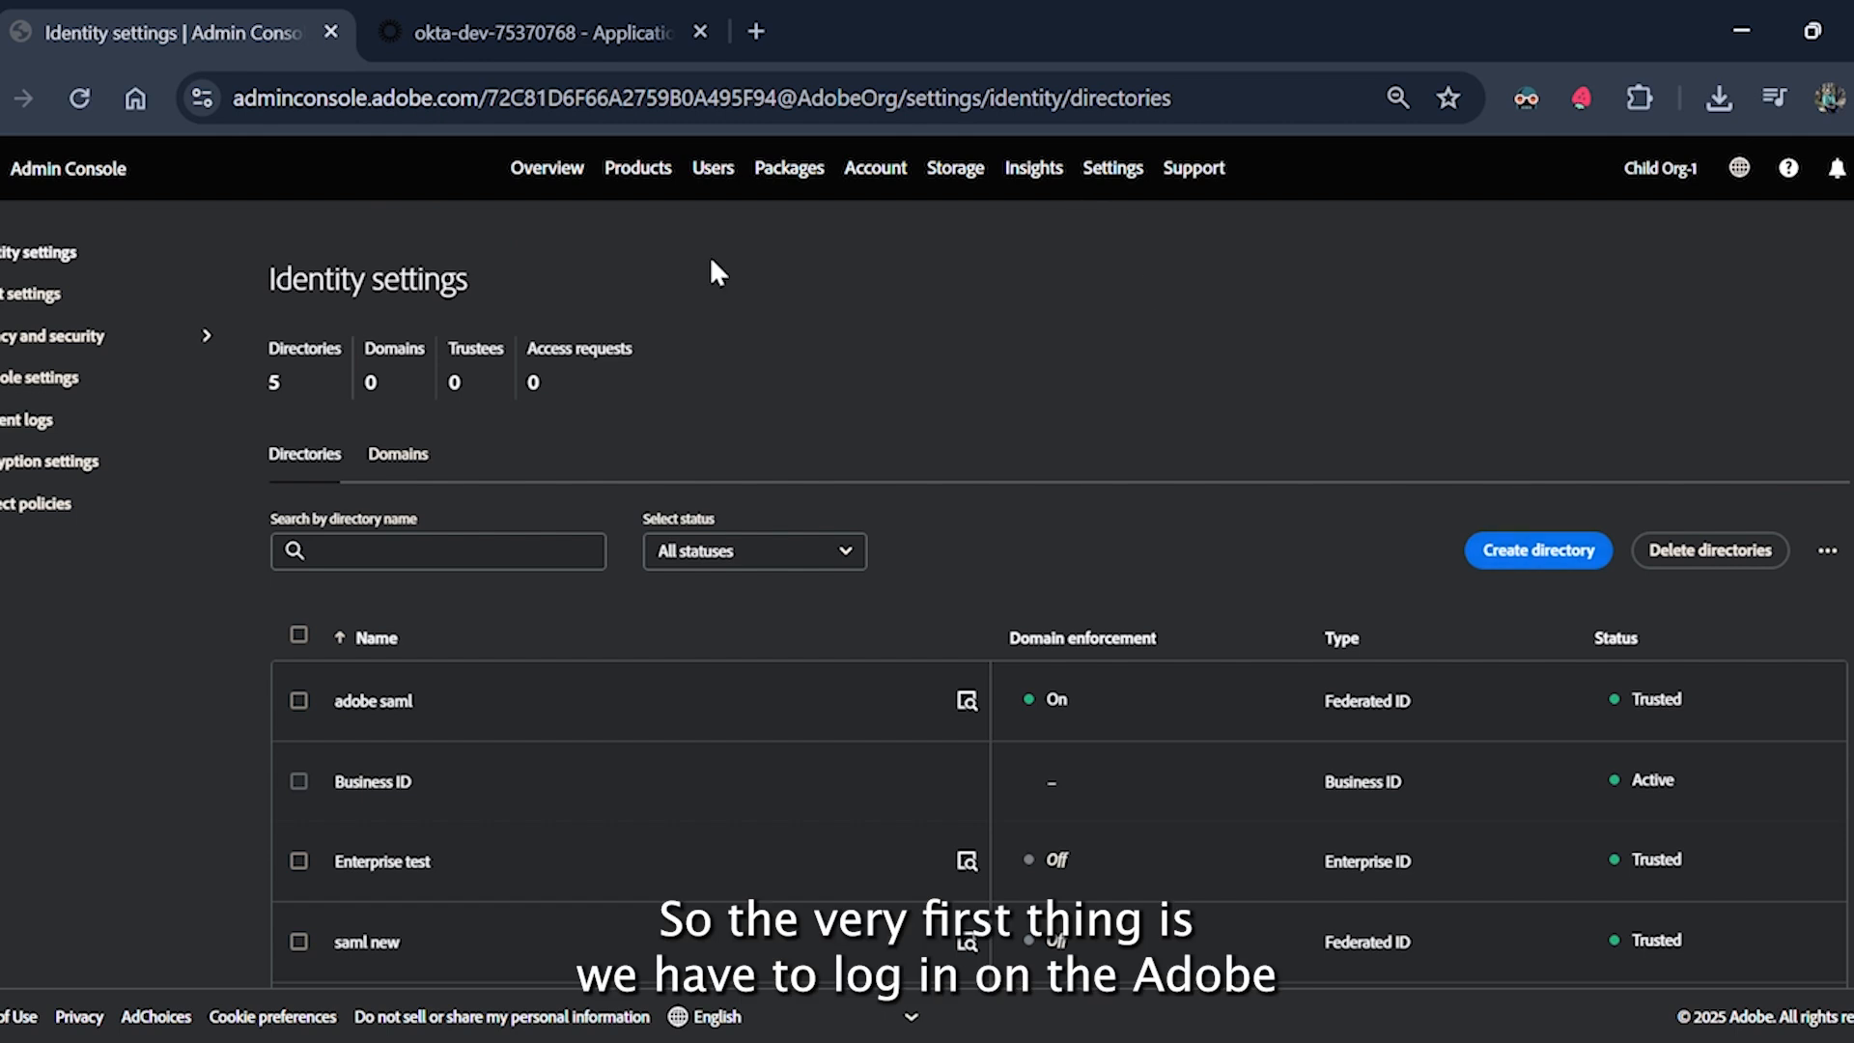
Create a Federated ID directory named 'Okta Directory' in the Adobe organisation settings.
left_click(547, 168)
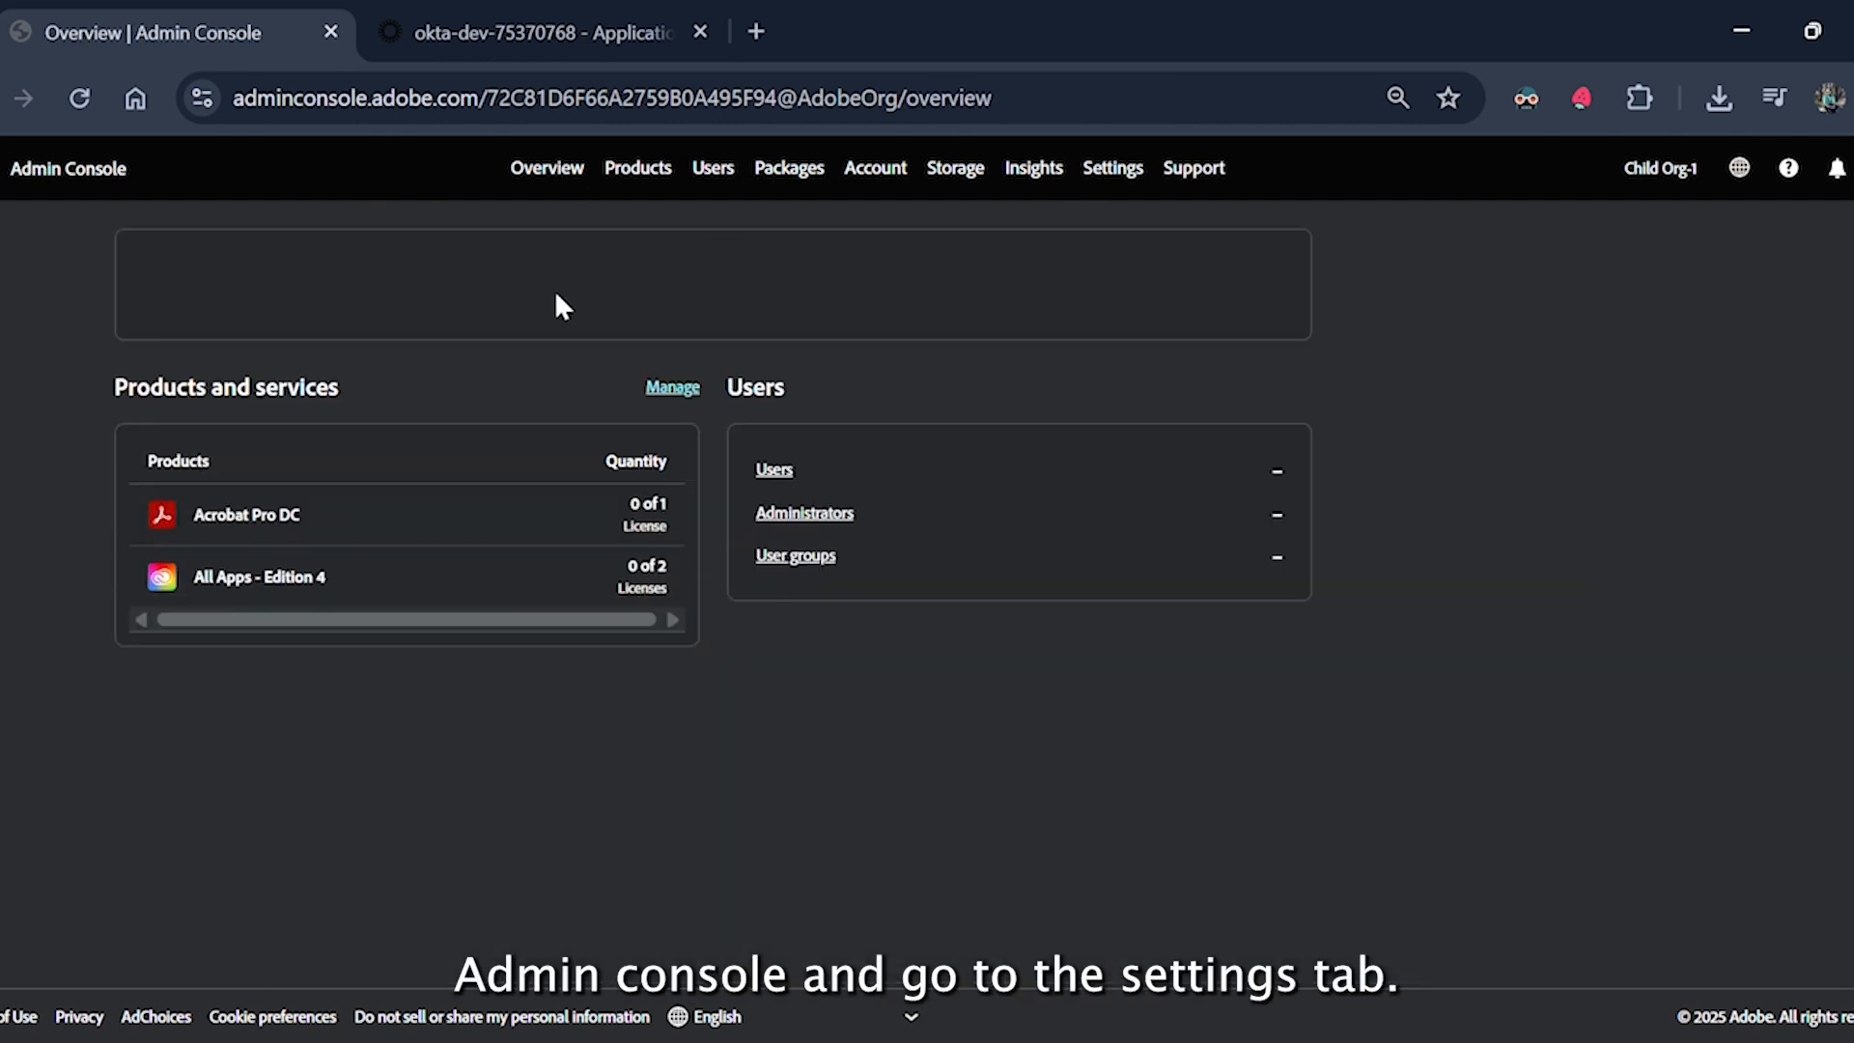
left_click(1133, 170)
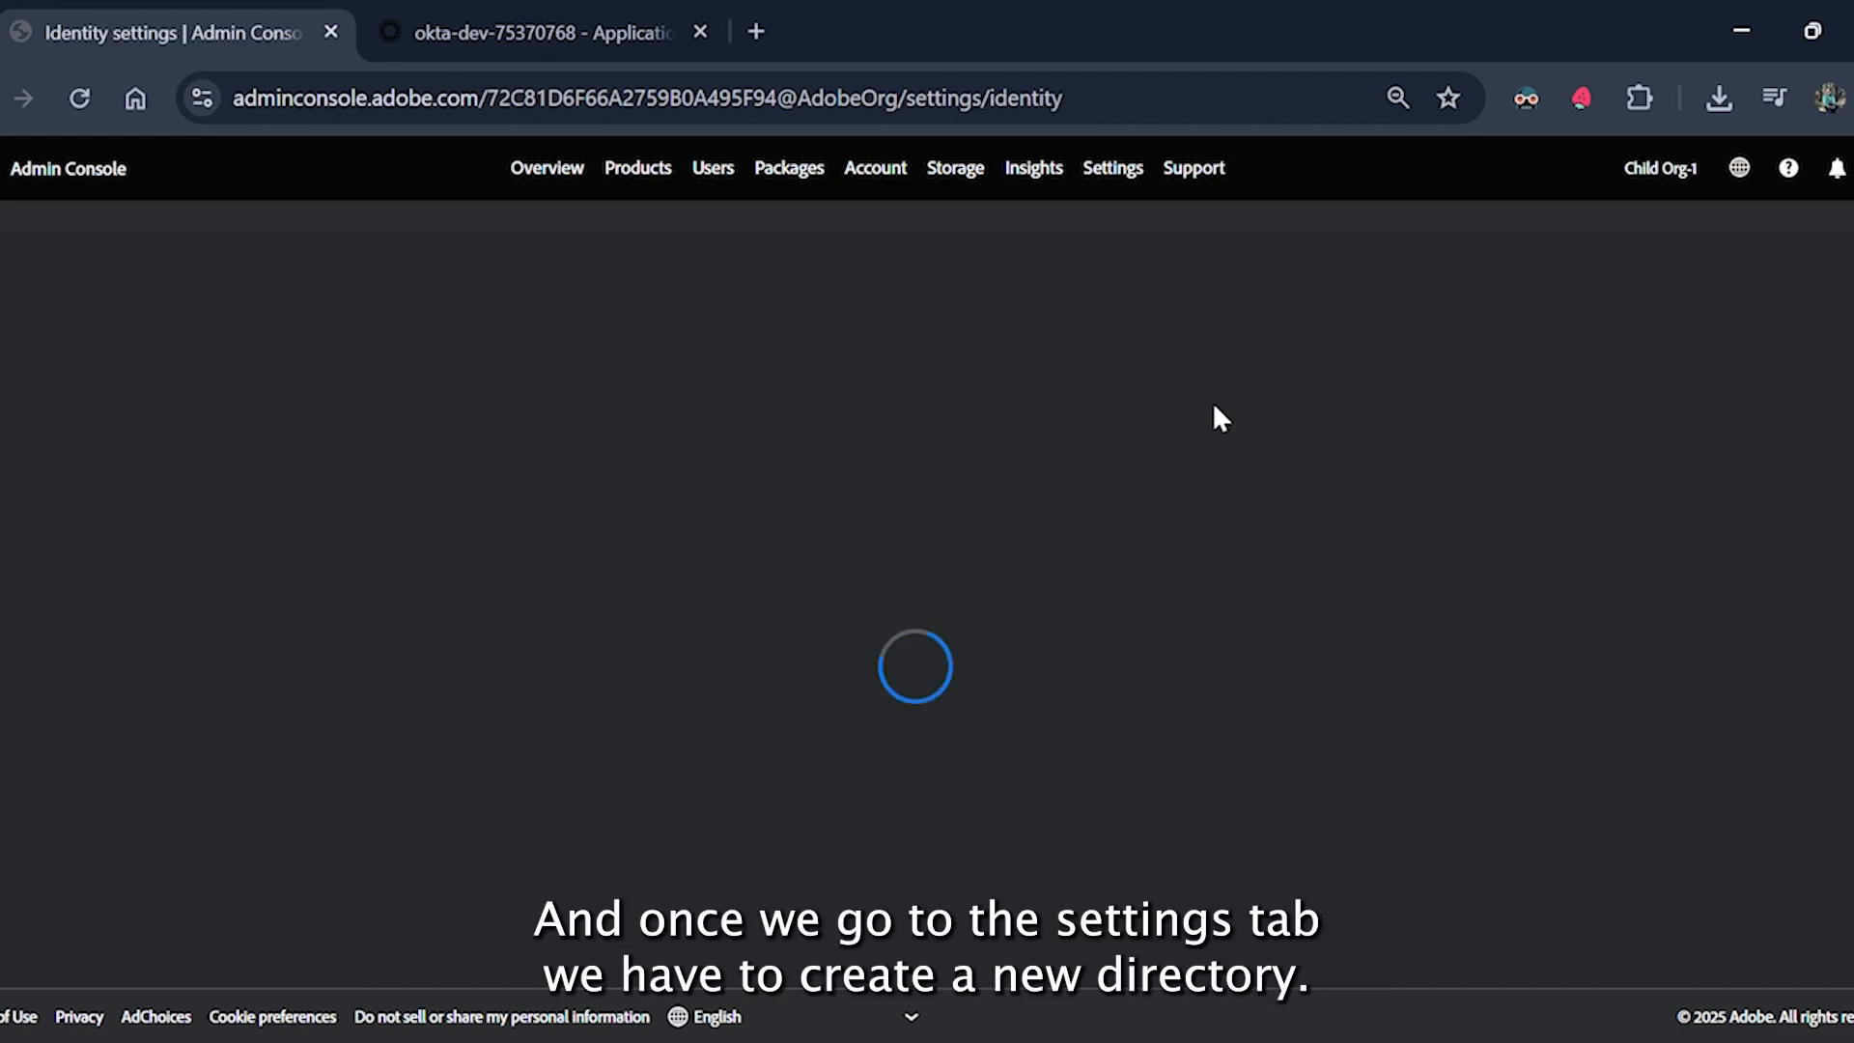
left_click(1535, 550)
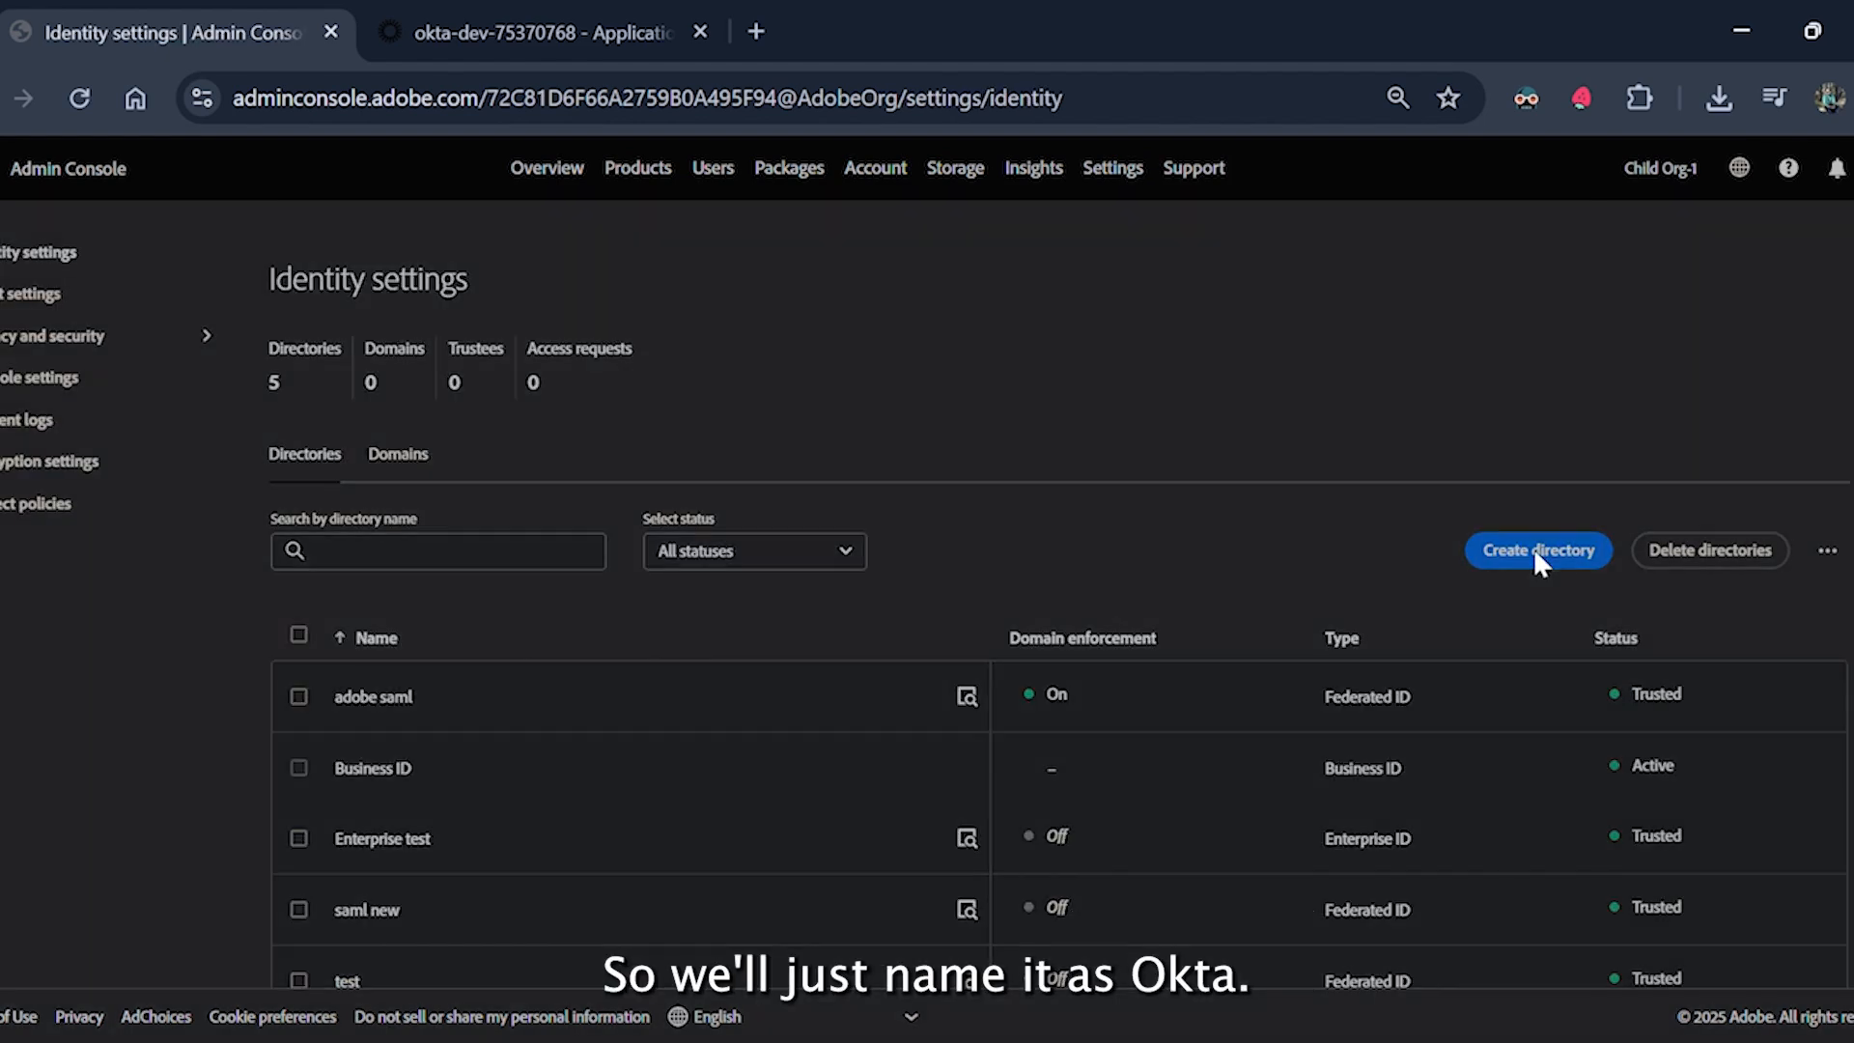
left_click(477, 483)
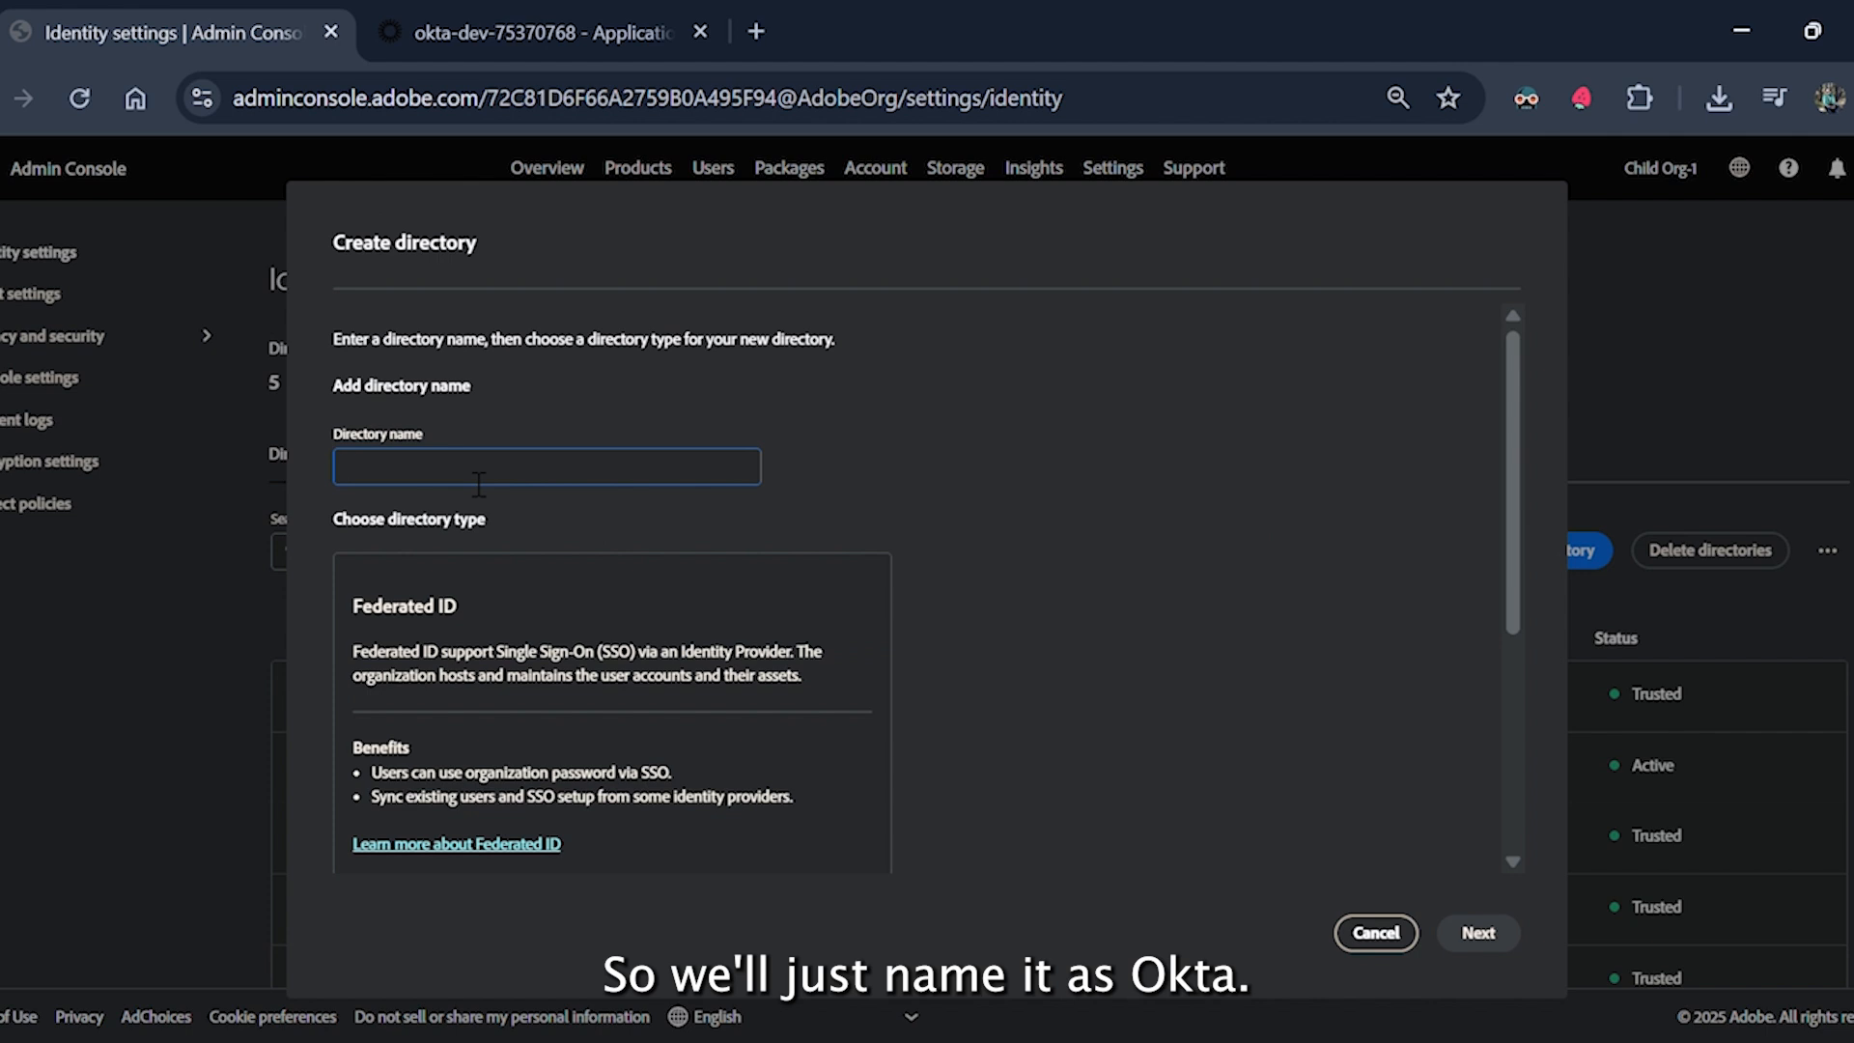
type("Okta")
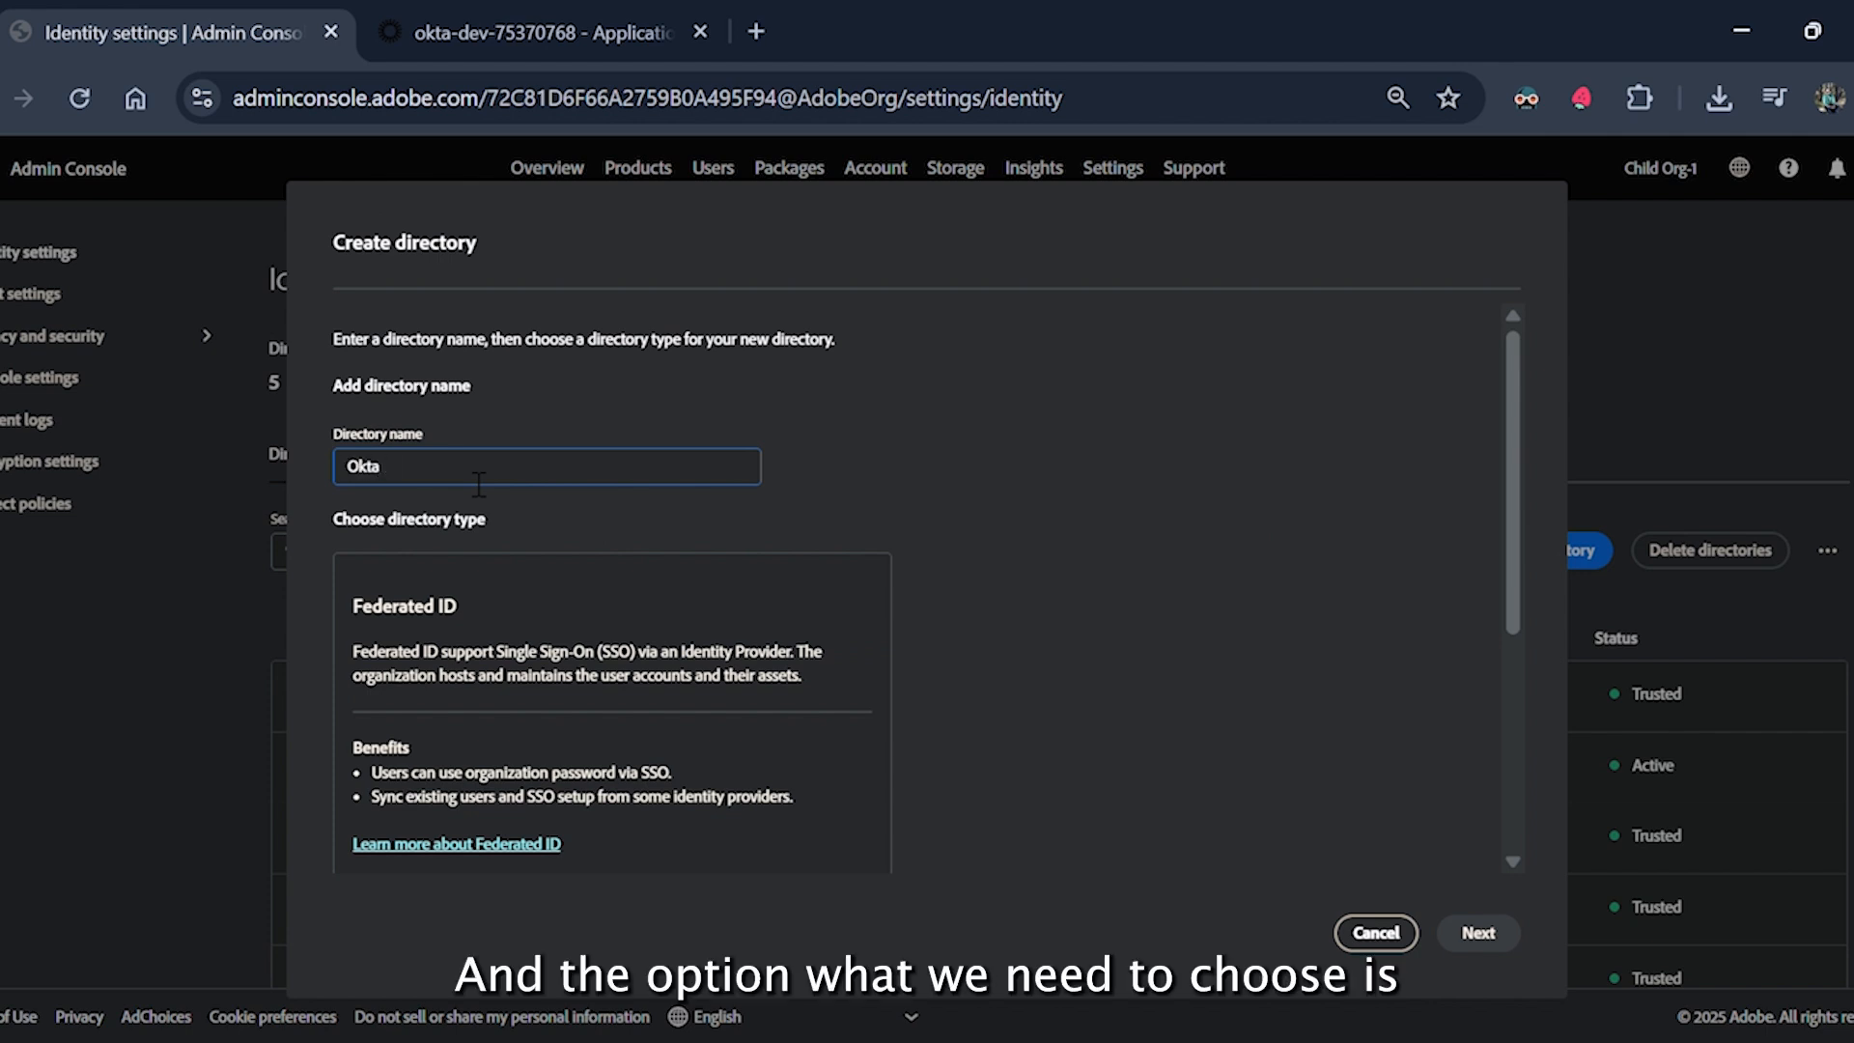
type(" Directory")
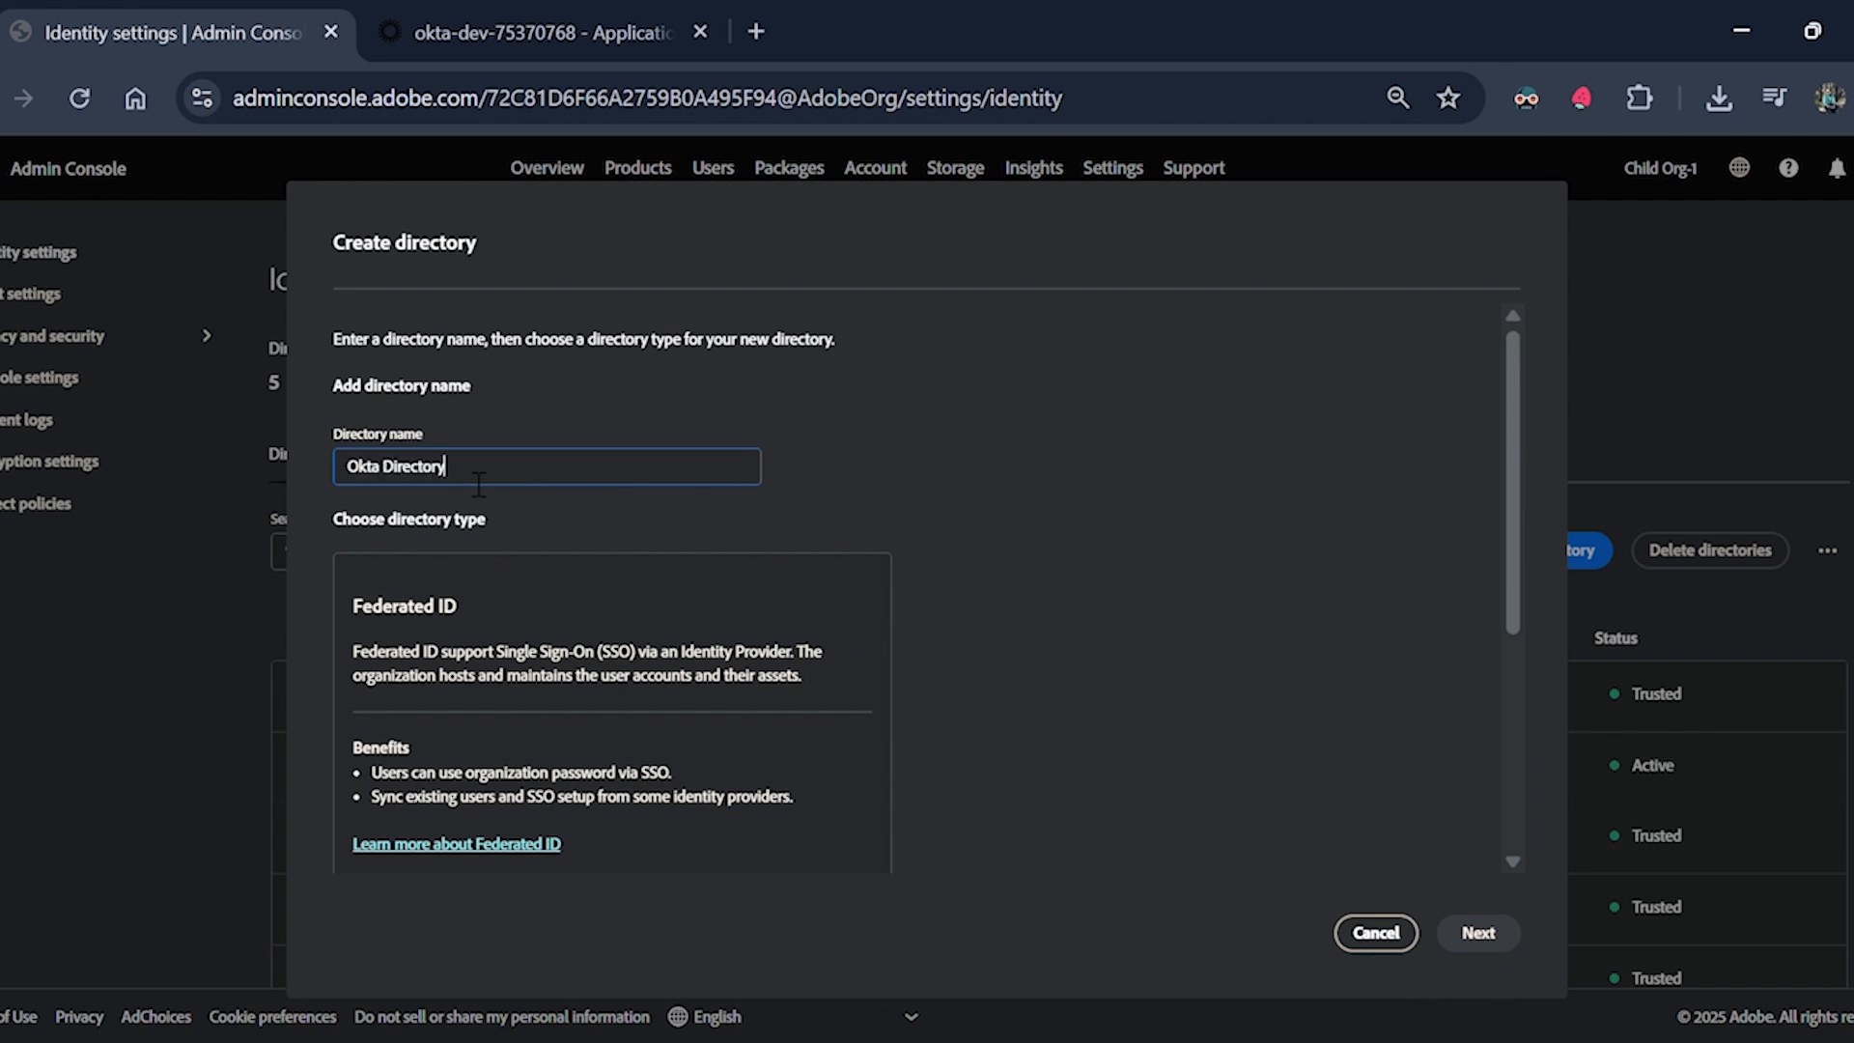
left_click(531, 663)
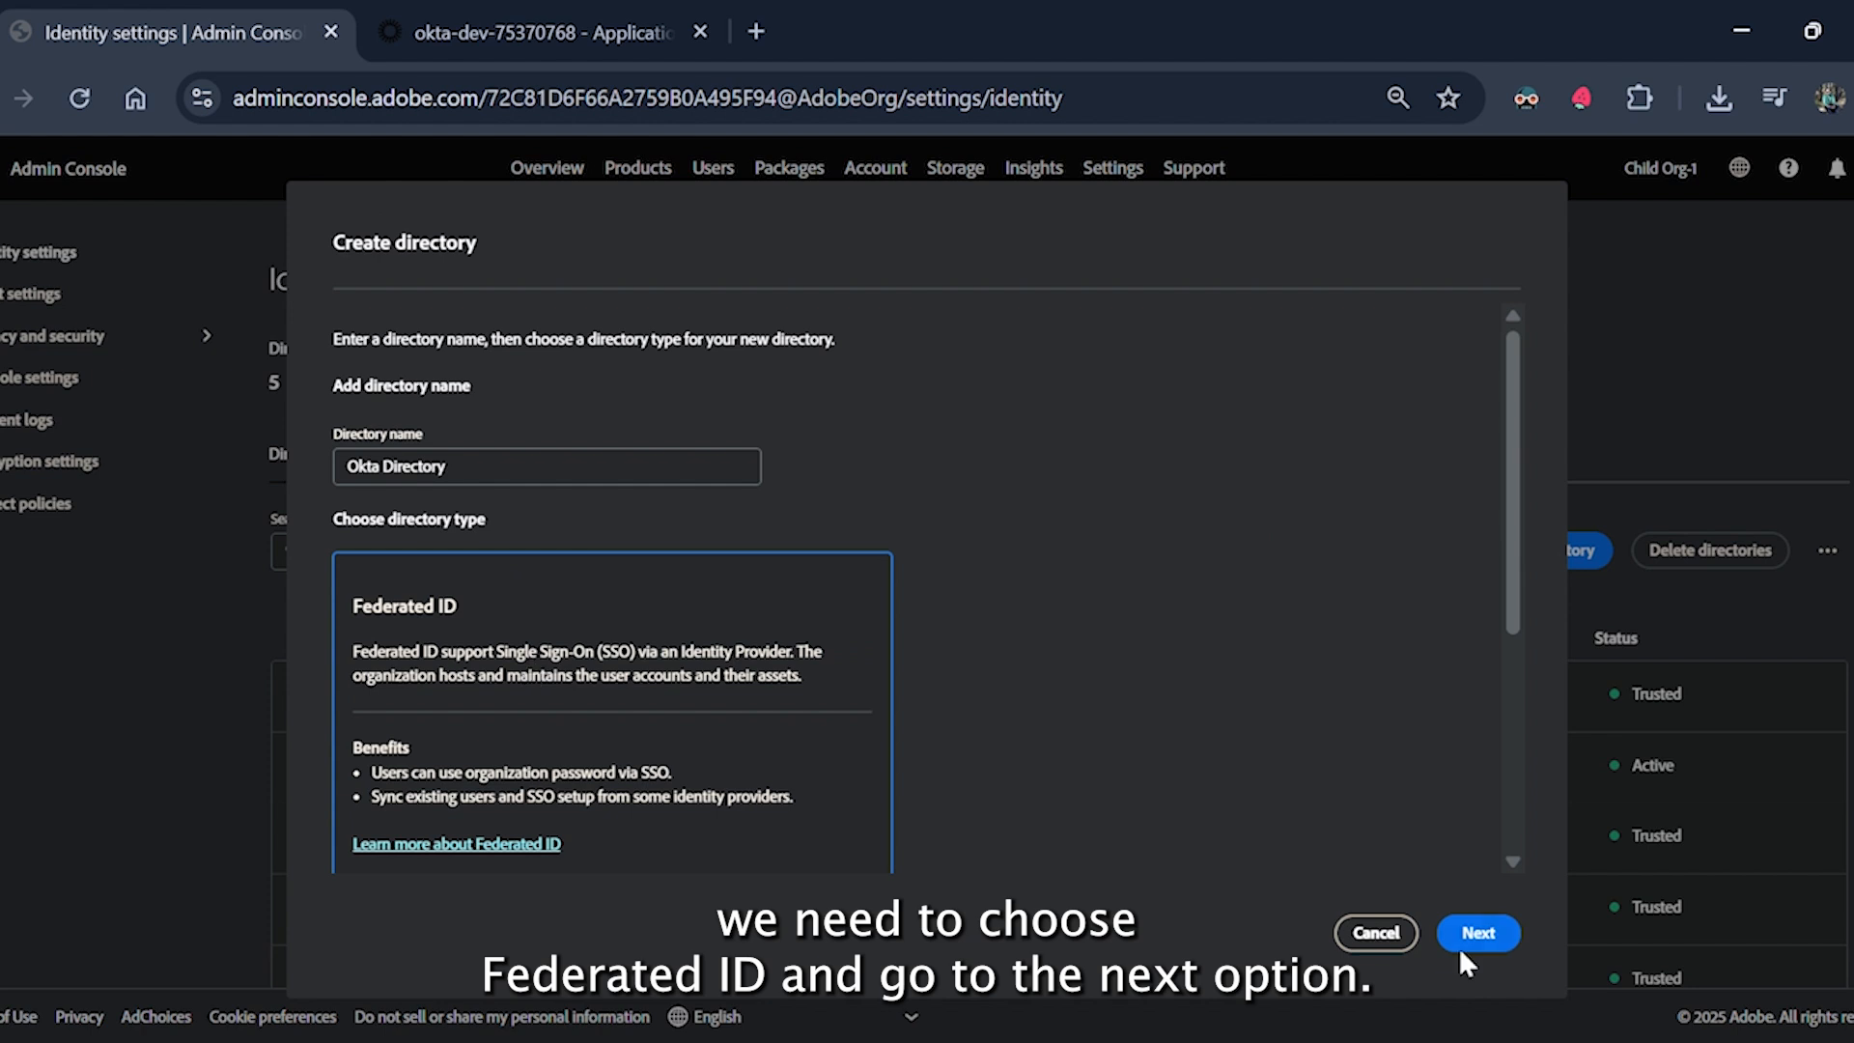
left_click(1479, 932)
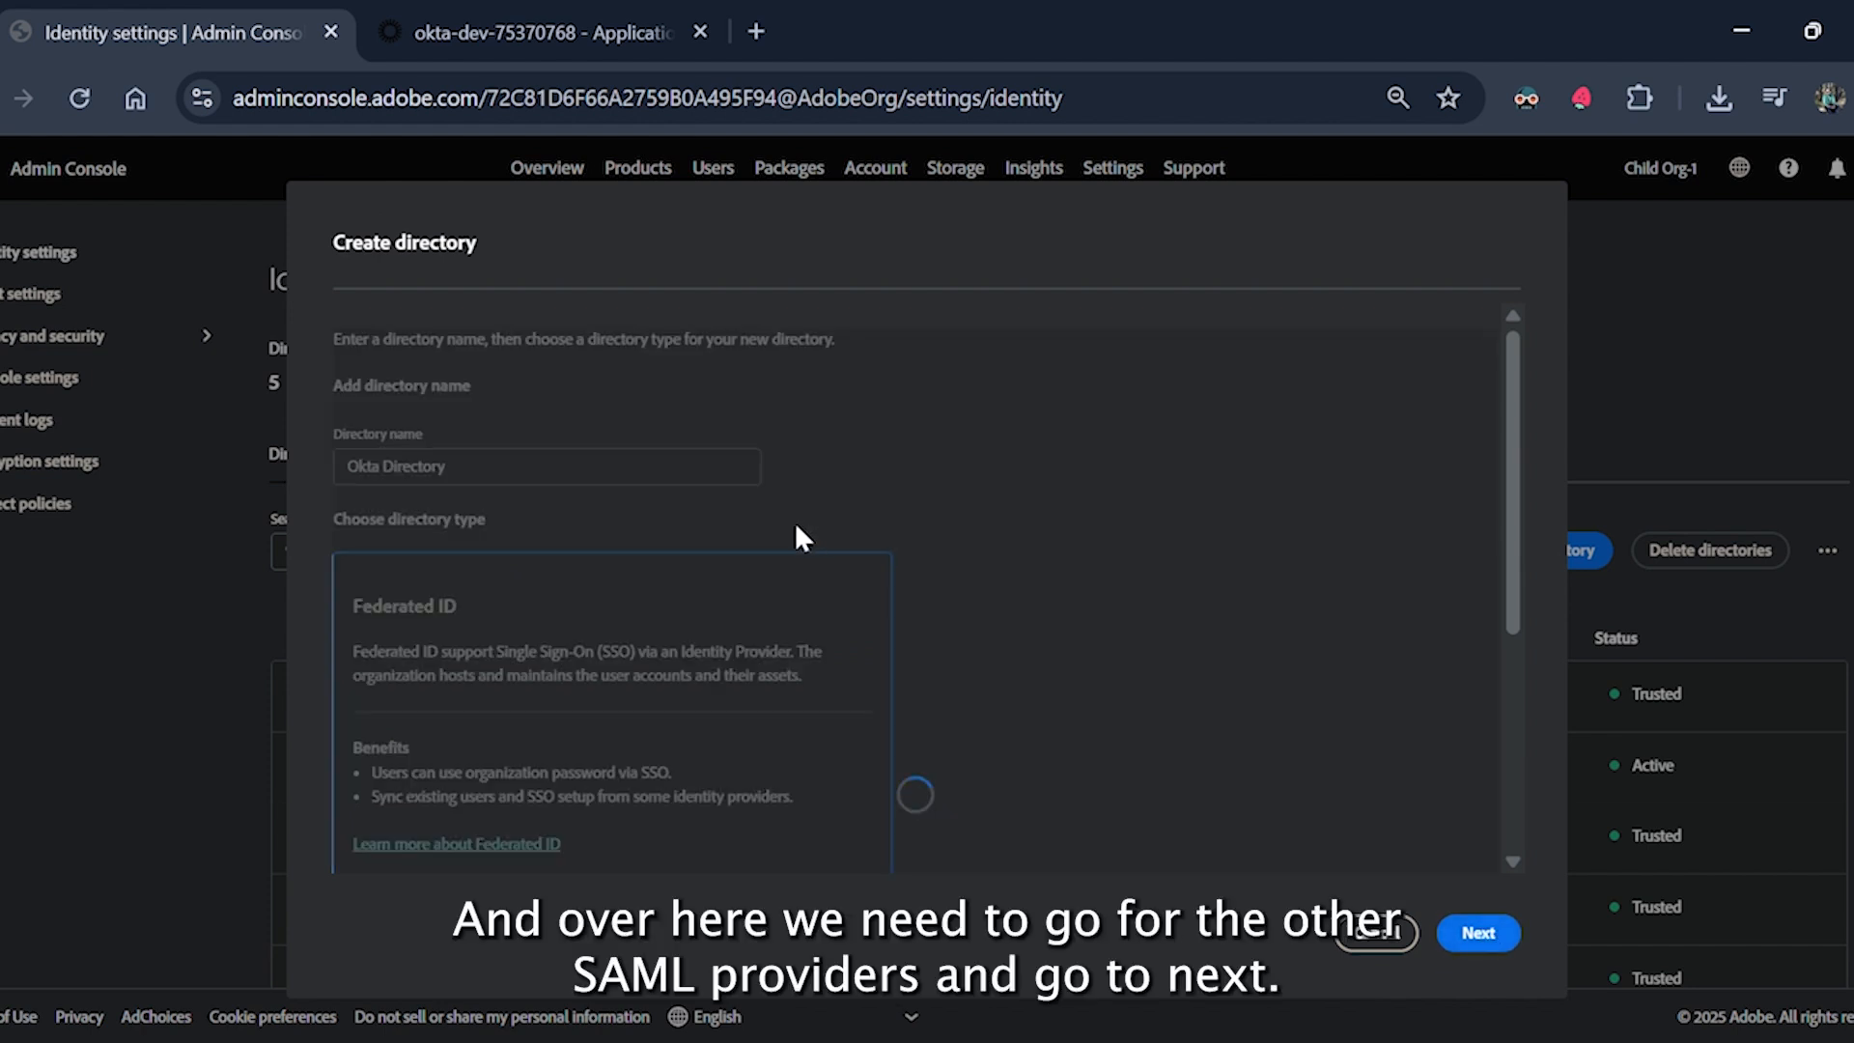
Choose Other SAML Providers as the new directory's identity provider.
left_click(1066, 555)
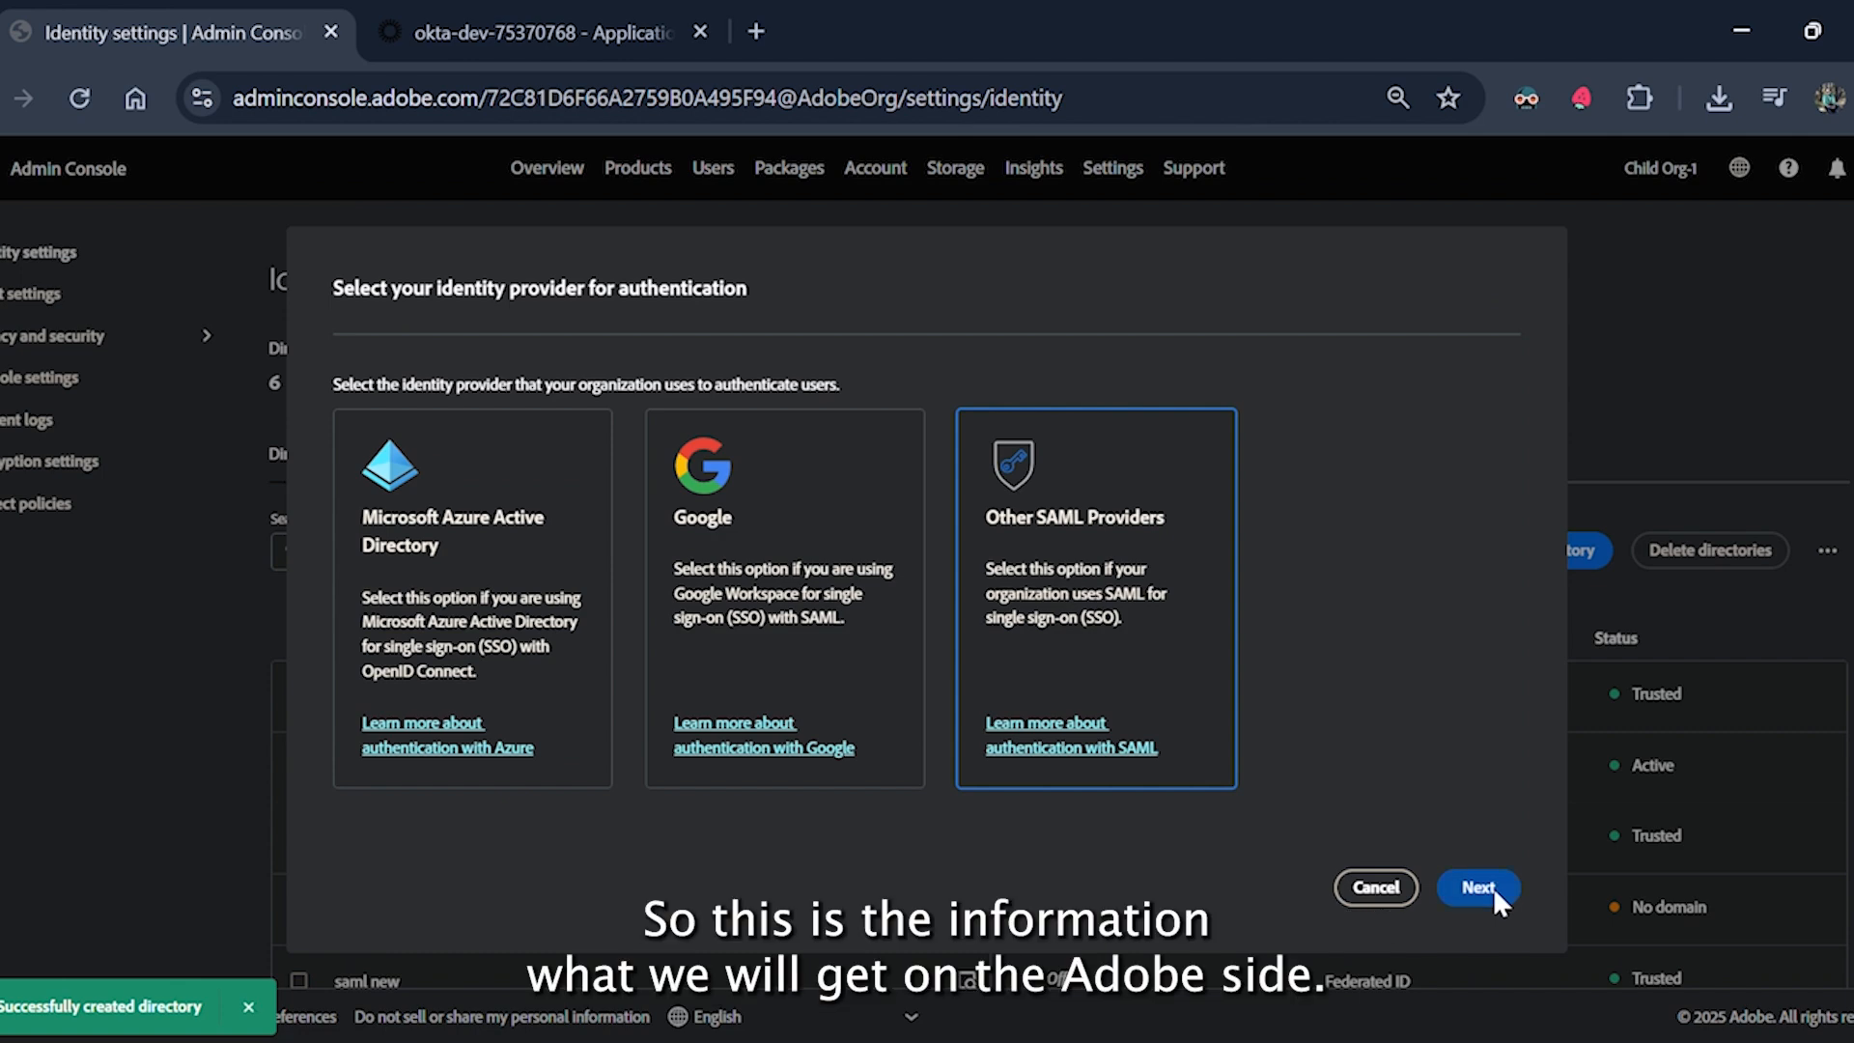
left_click(1493, 886)
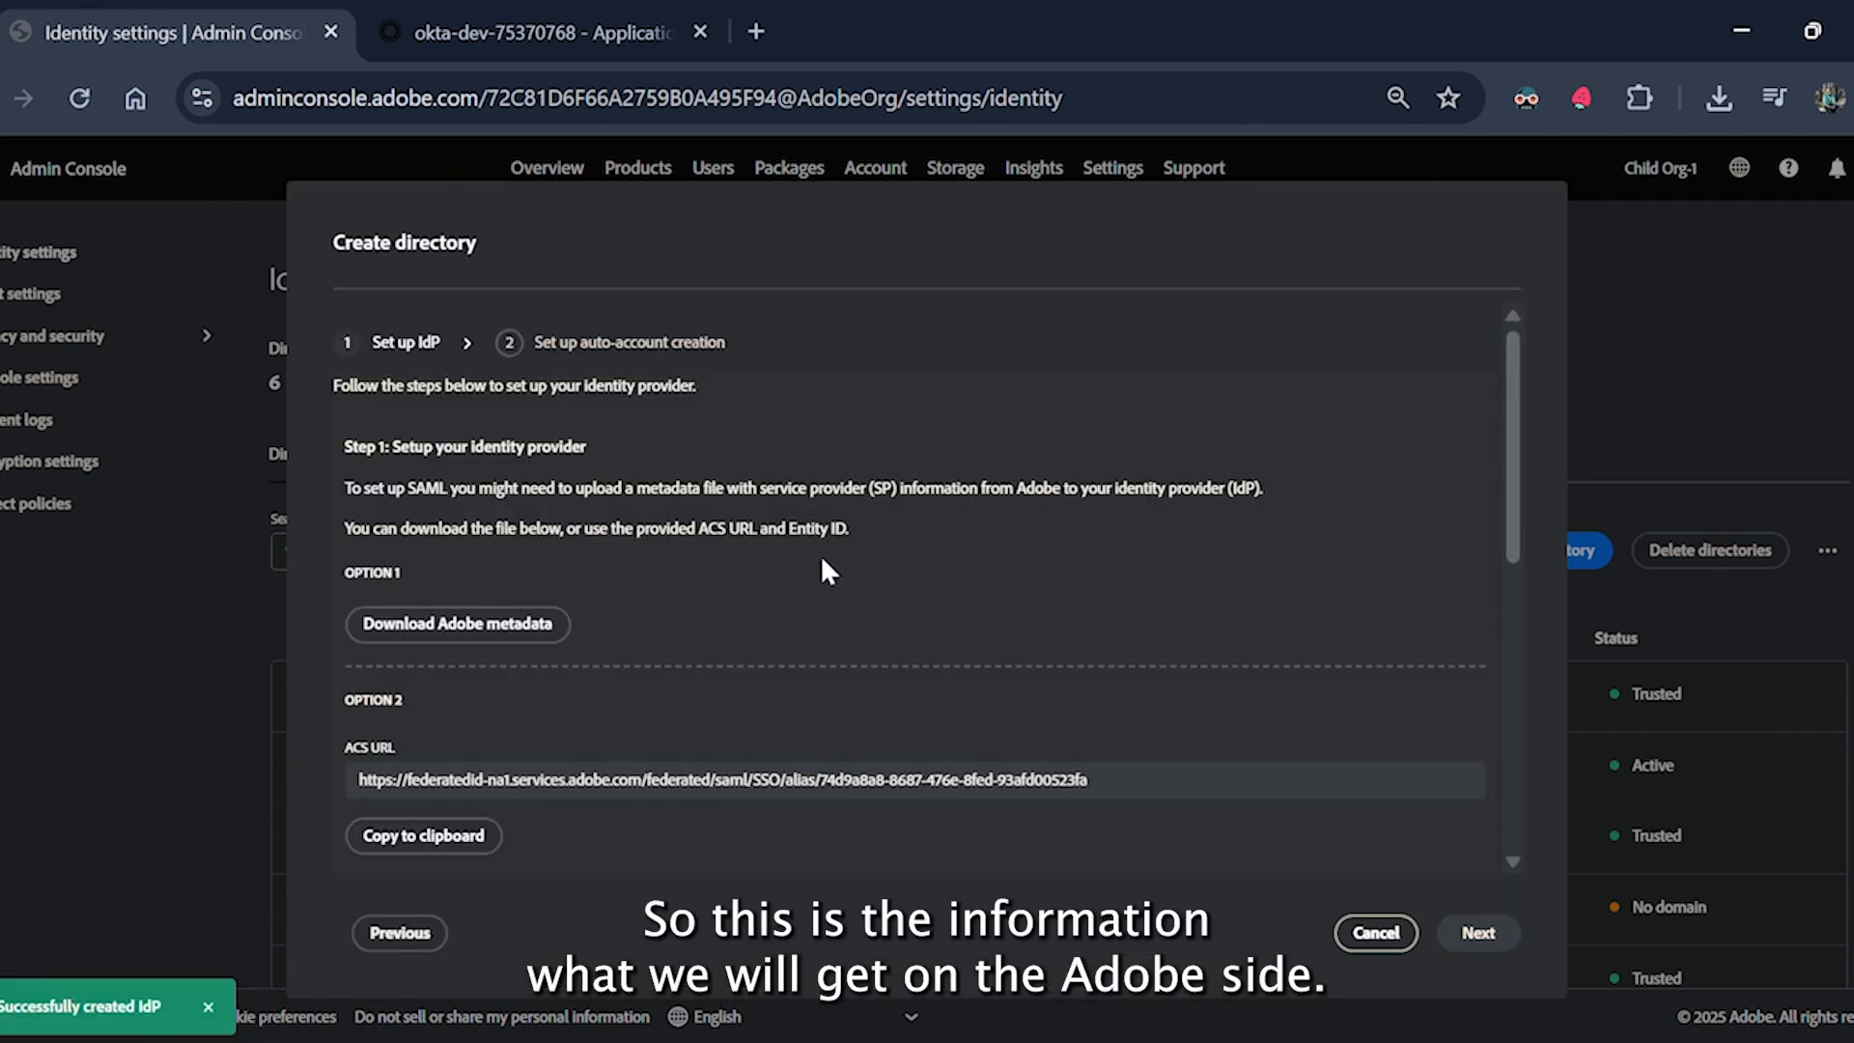
left_click(529, 33)
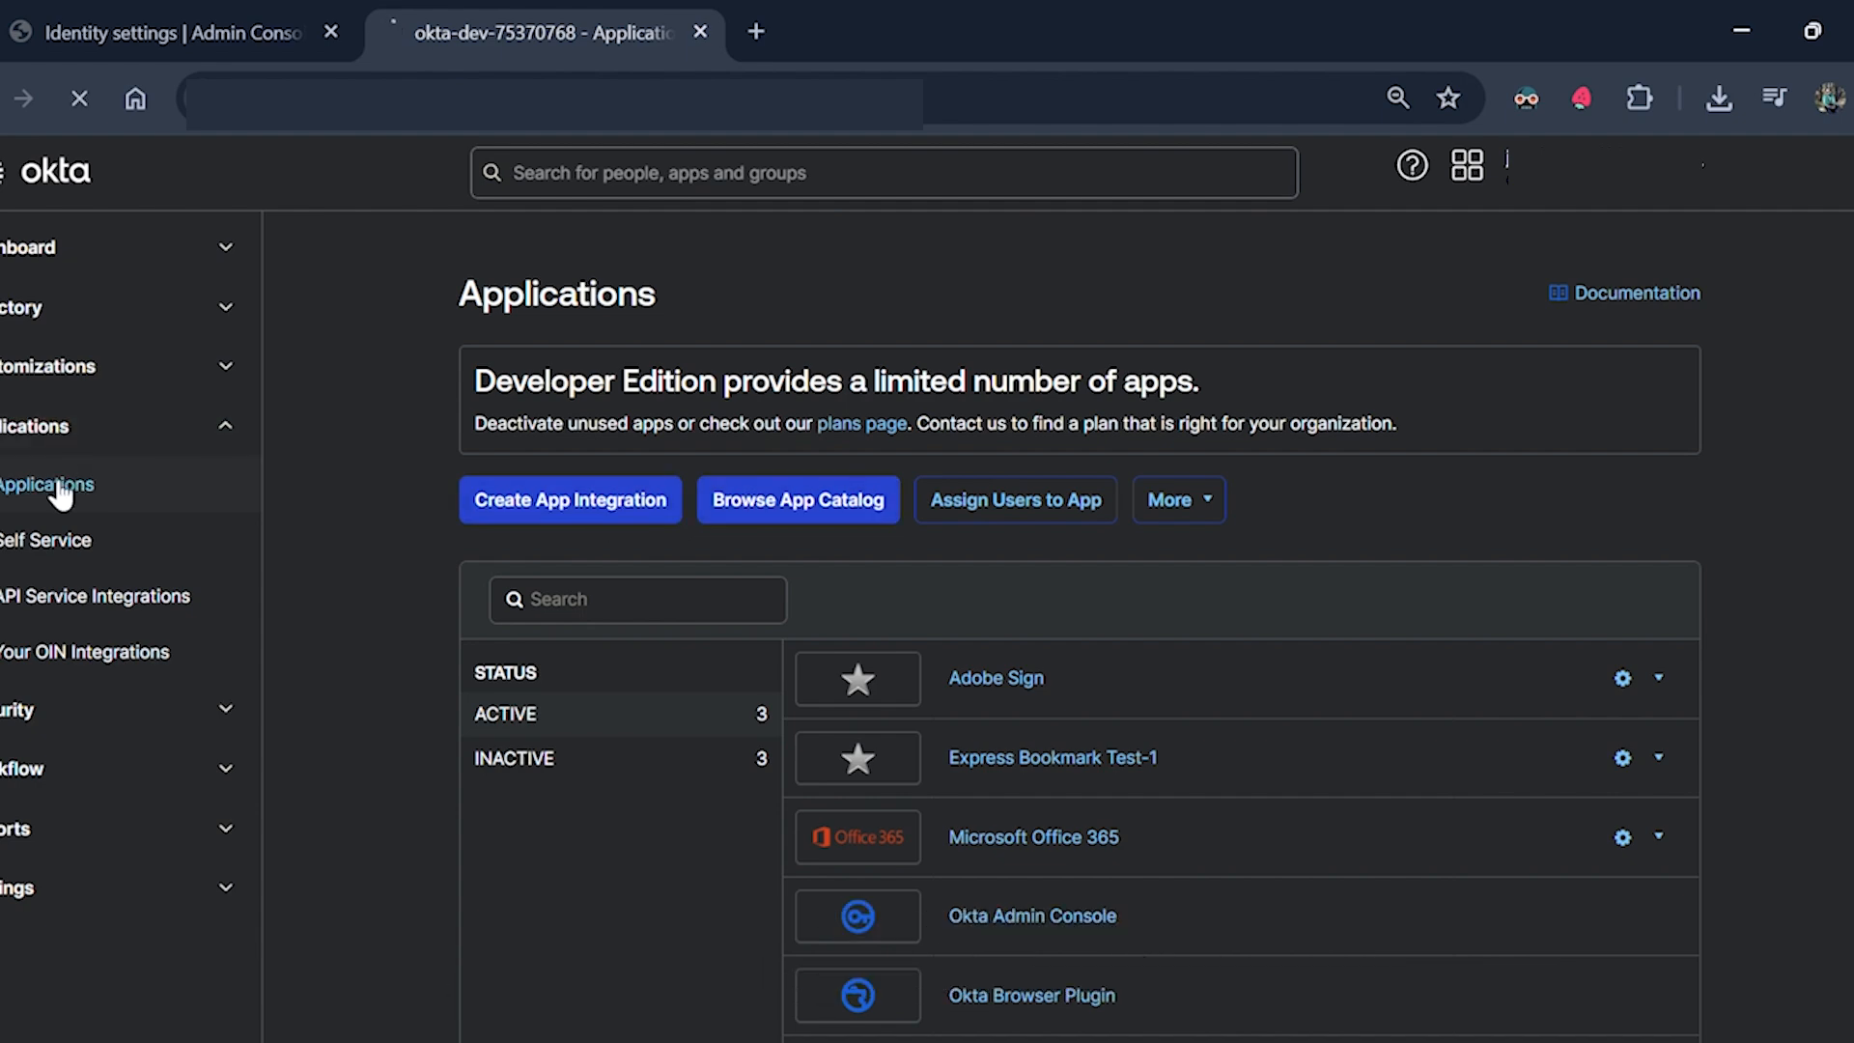
Start a SAML 2.0 app integration in Okta named 'Adobe Creative Cloud'.
left_click(23, 479)
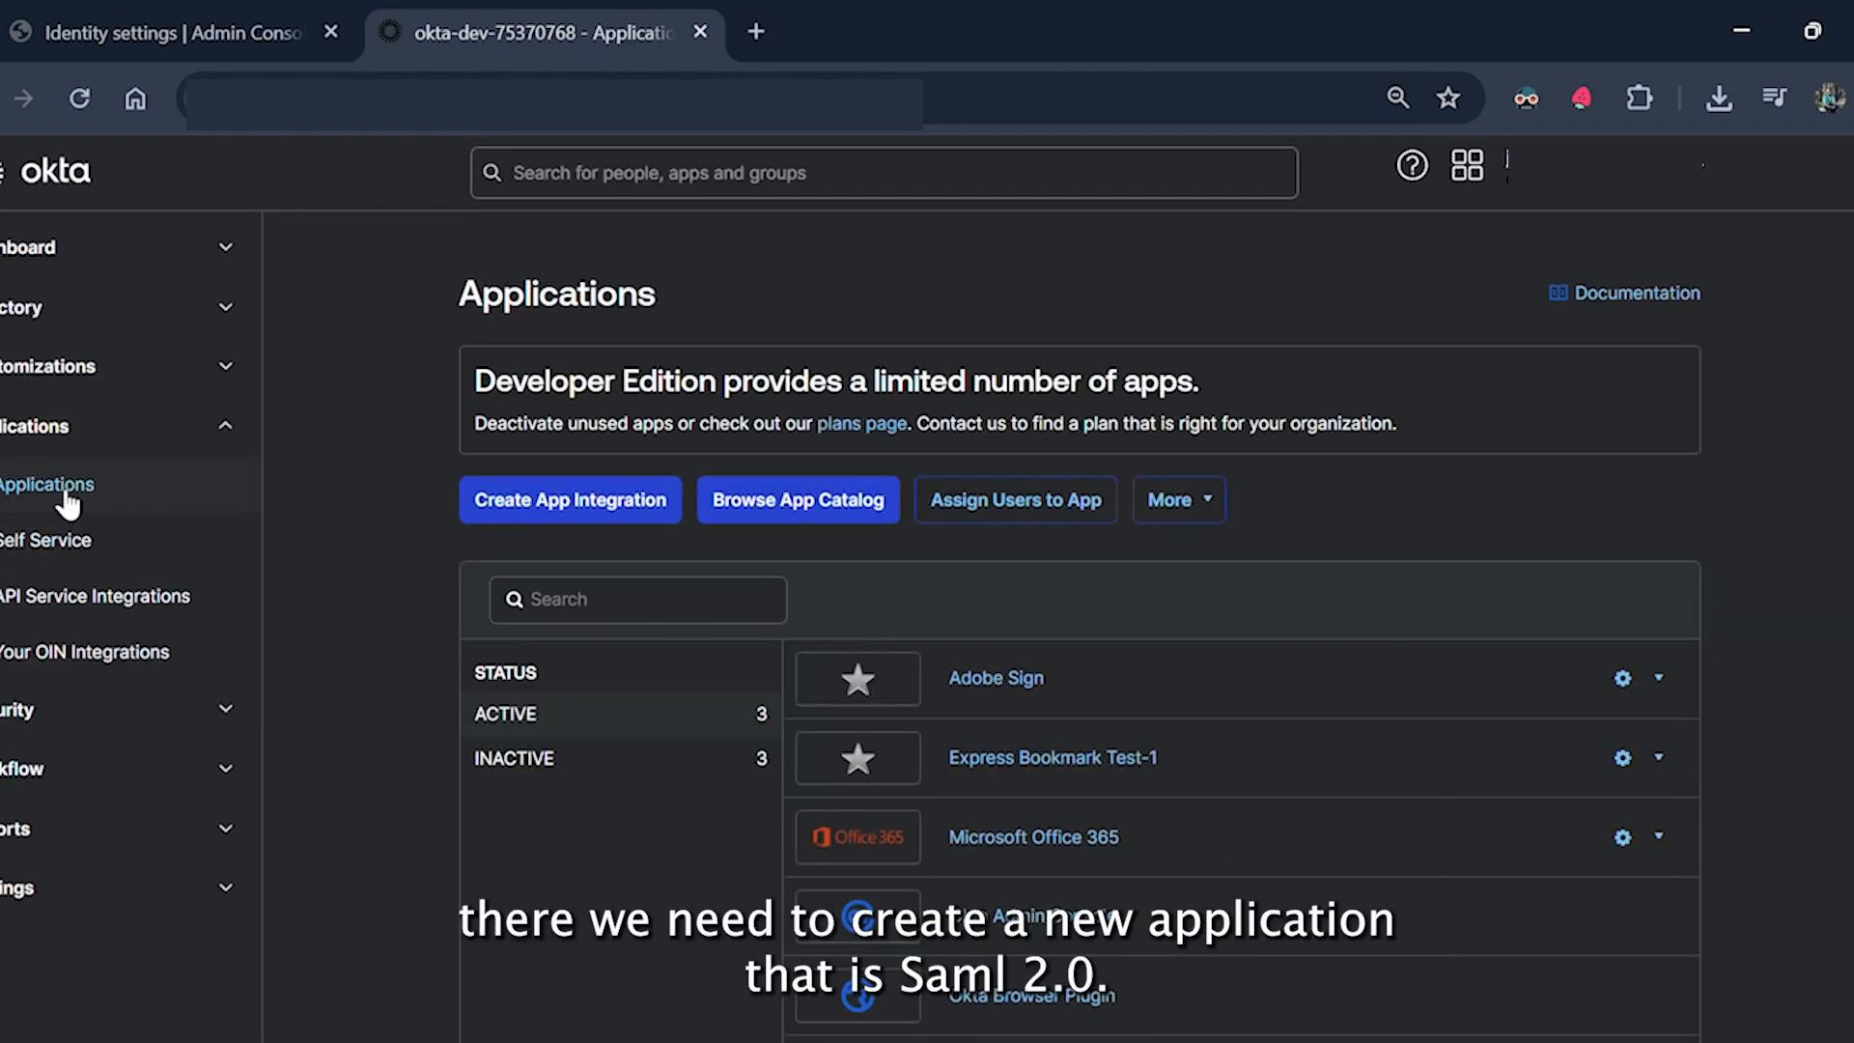
left_click(582, 506)
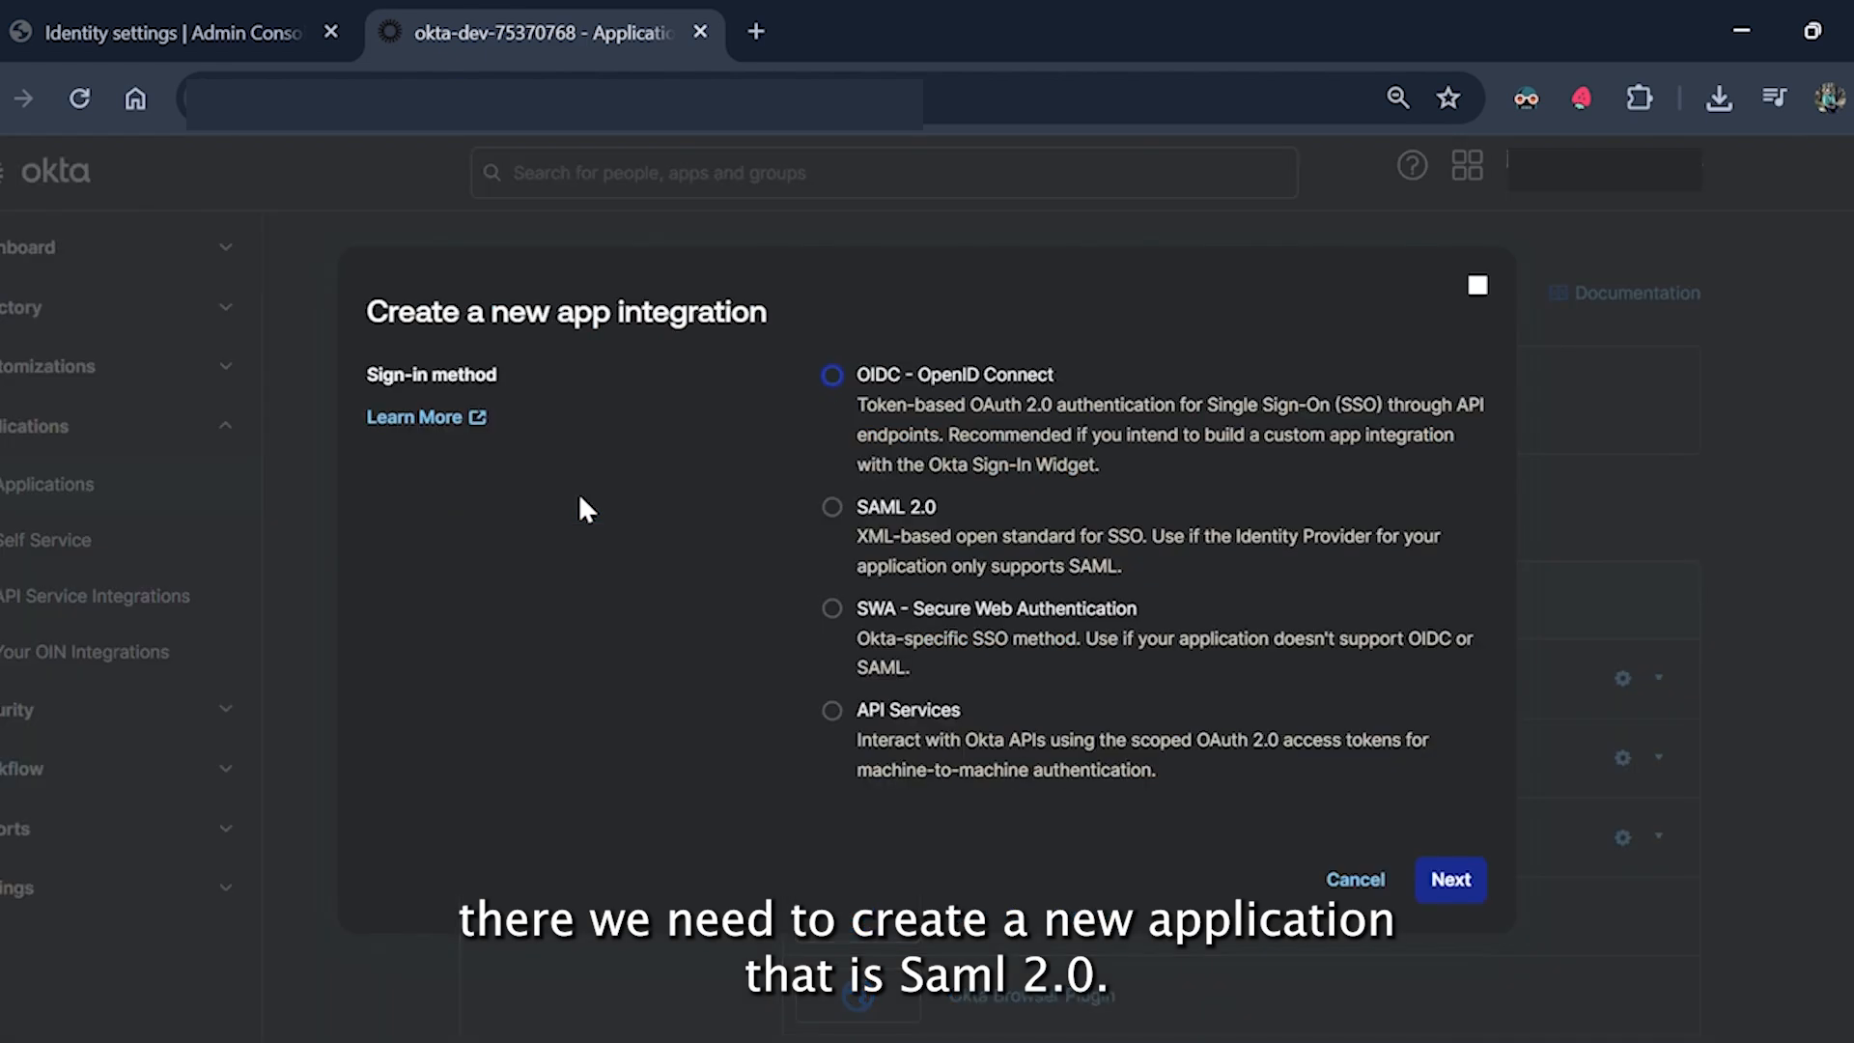
left_click(920, 506)
left_click(1456, 877)
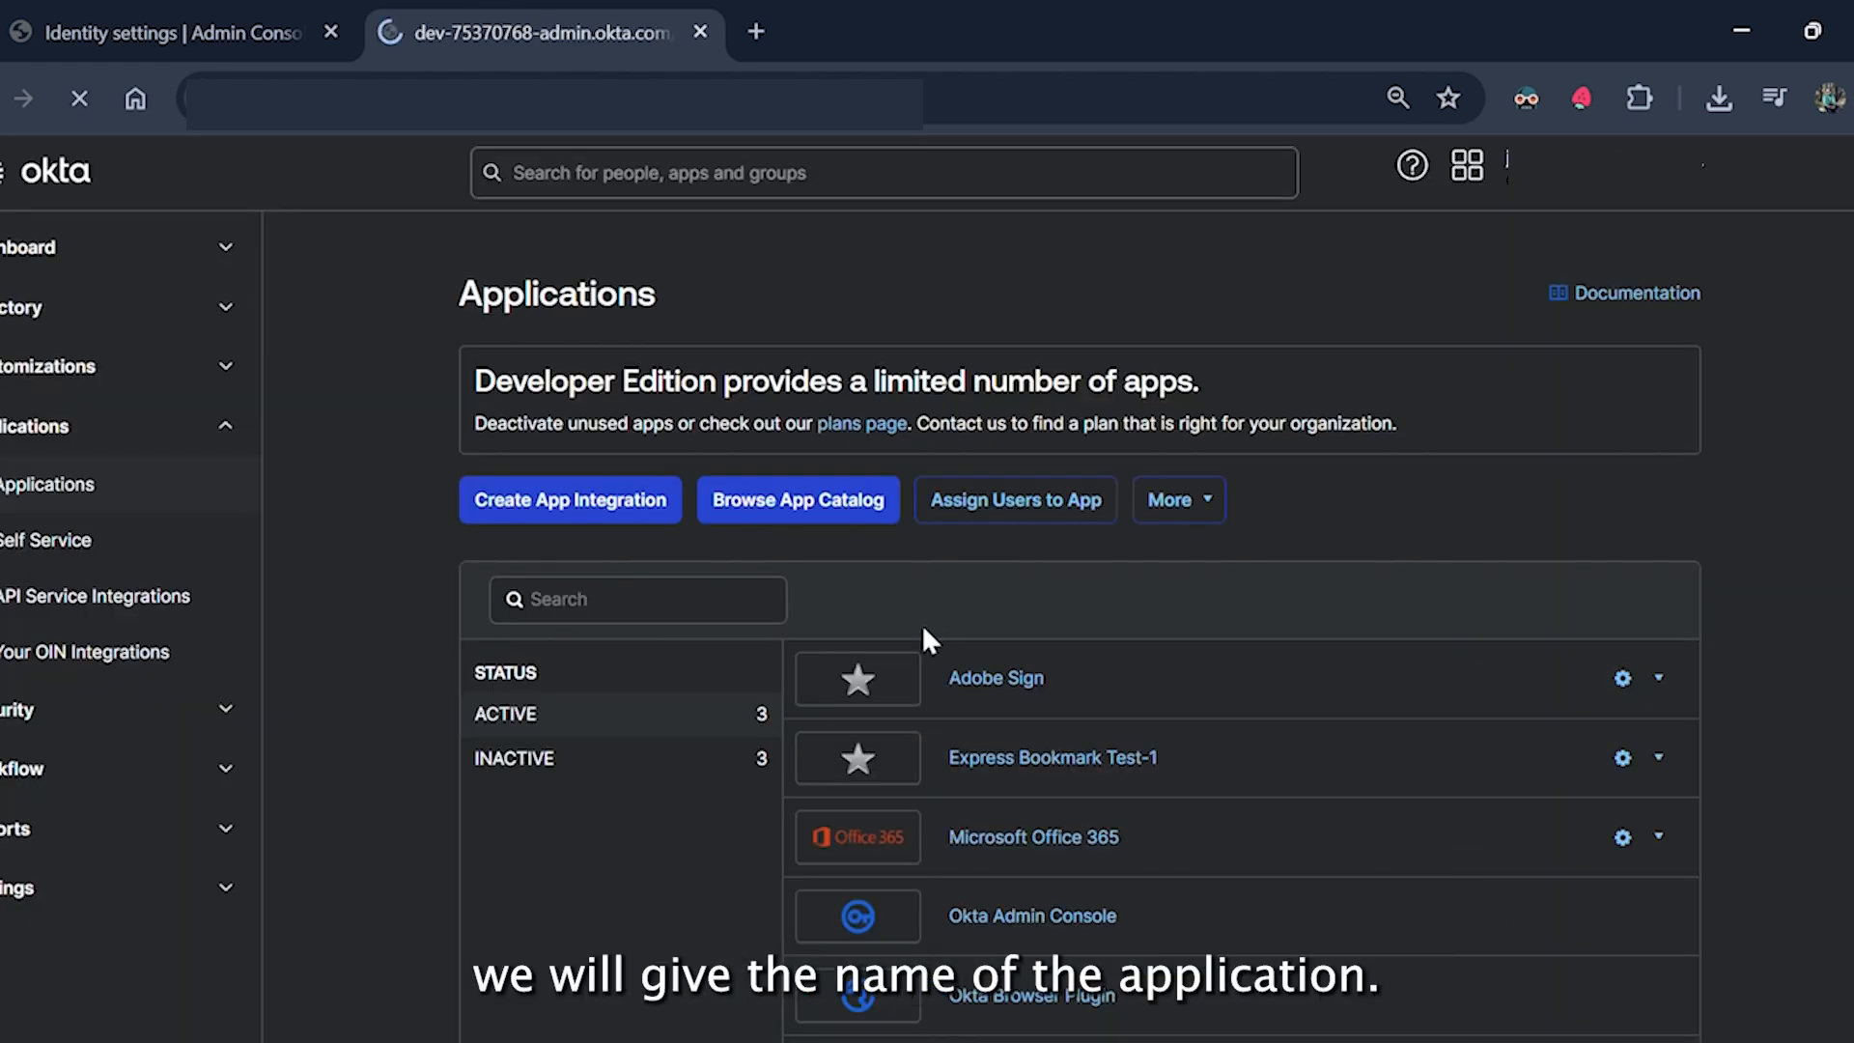
left_click(952, 579)
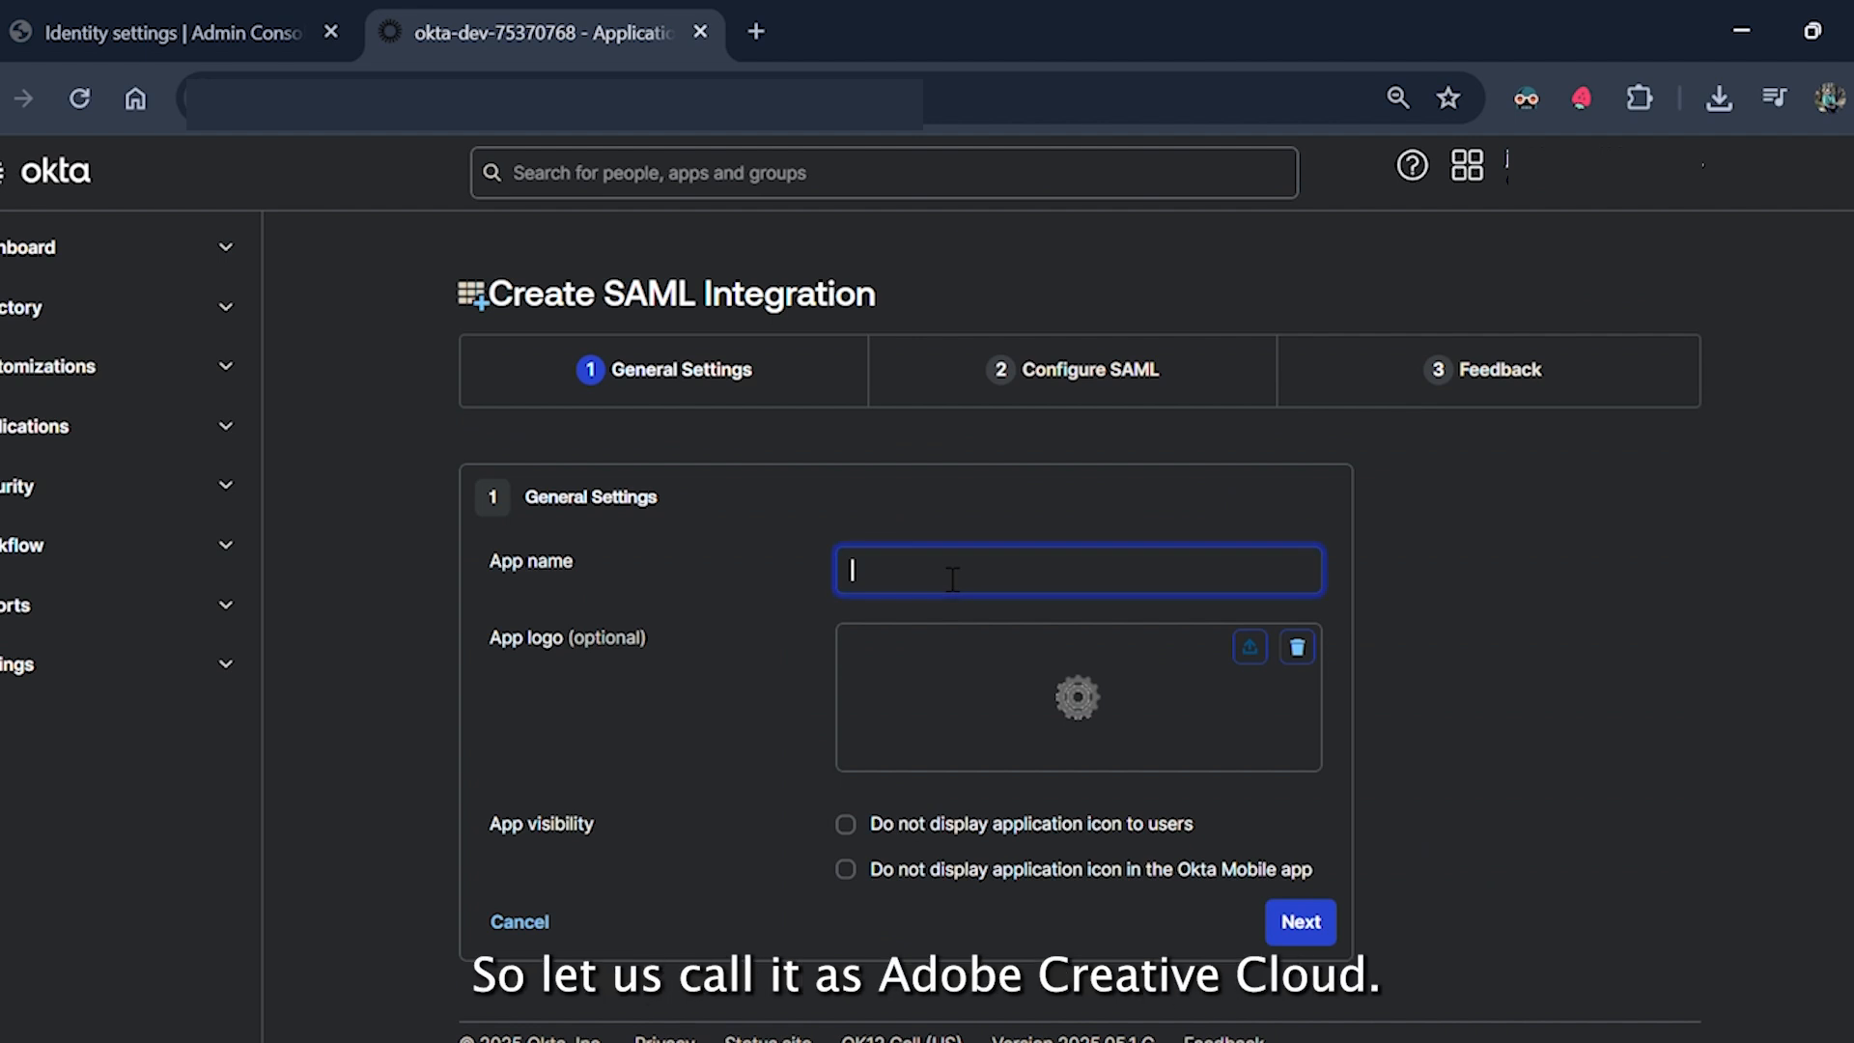
type("Adobe Creative Cloud")
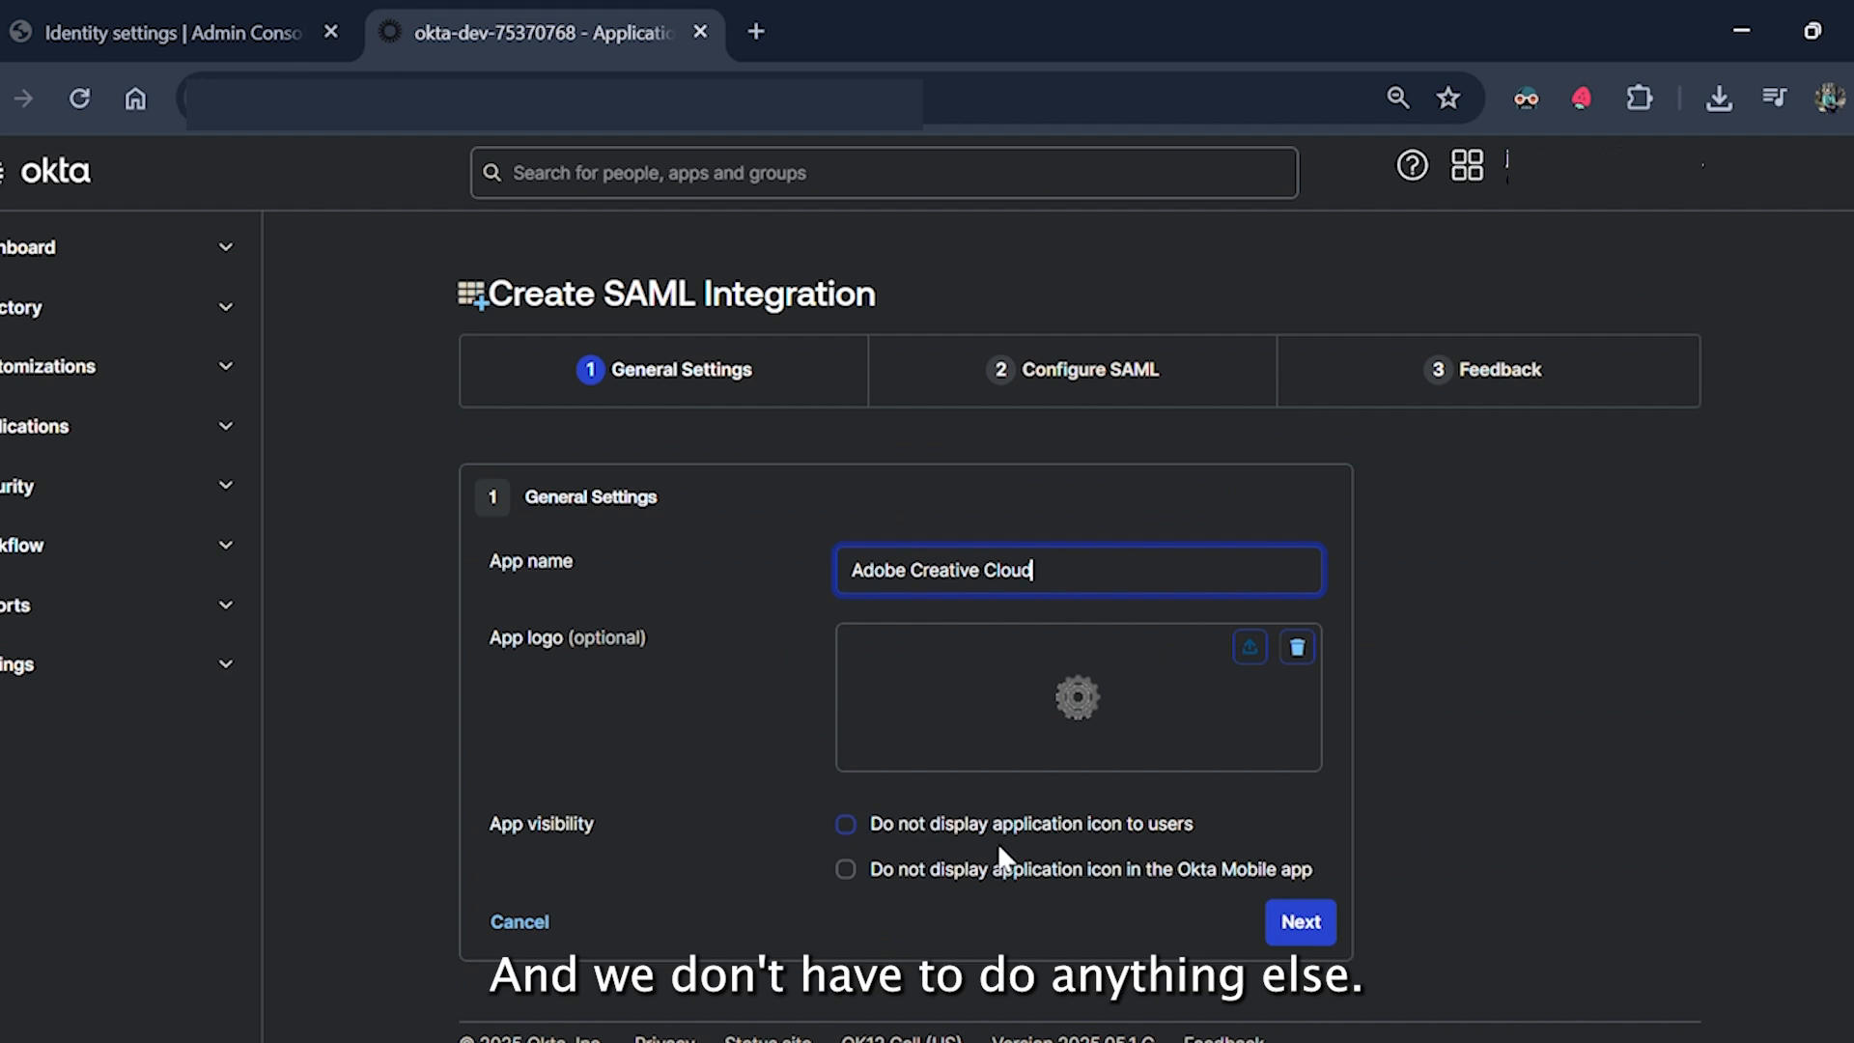
Paste Adobe's ACS URL into Okta's Single sign-on URL field.
left_click(1300, 929)
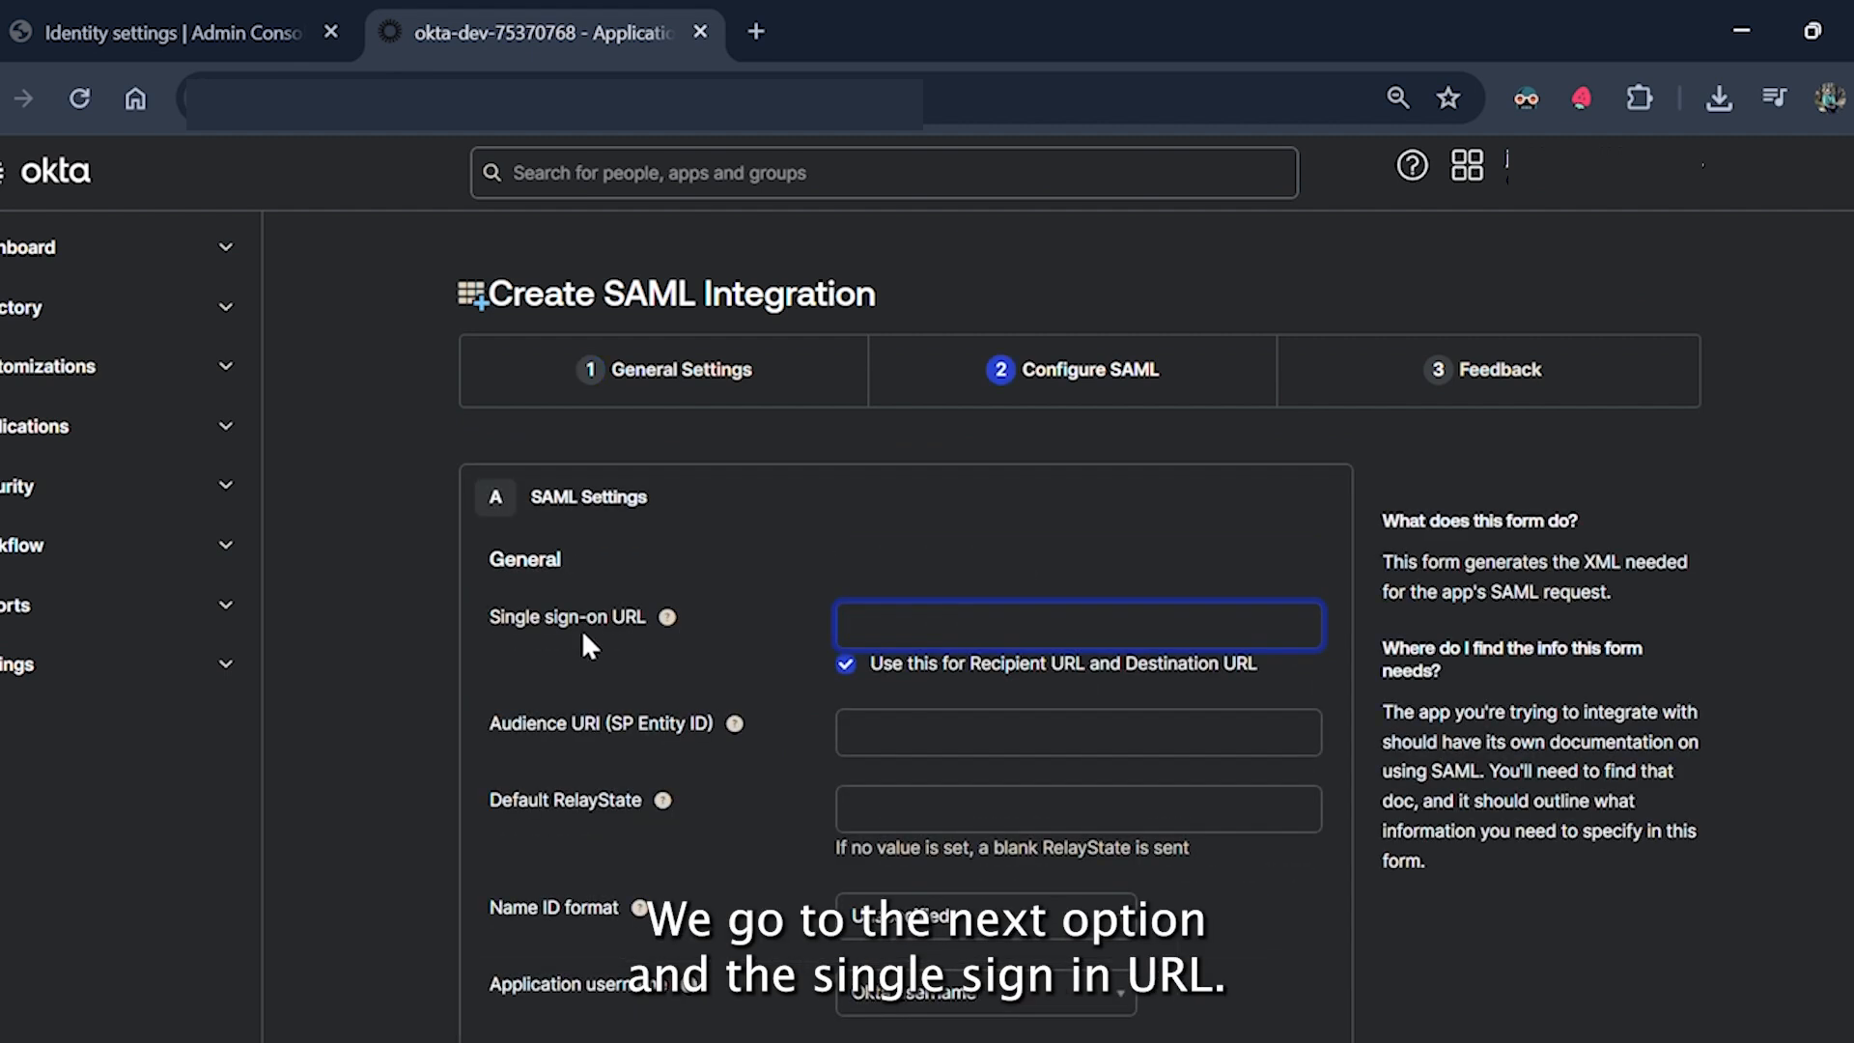
left_click(232, 38)
left_click(432, 834)
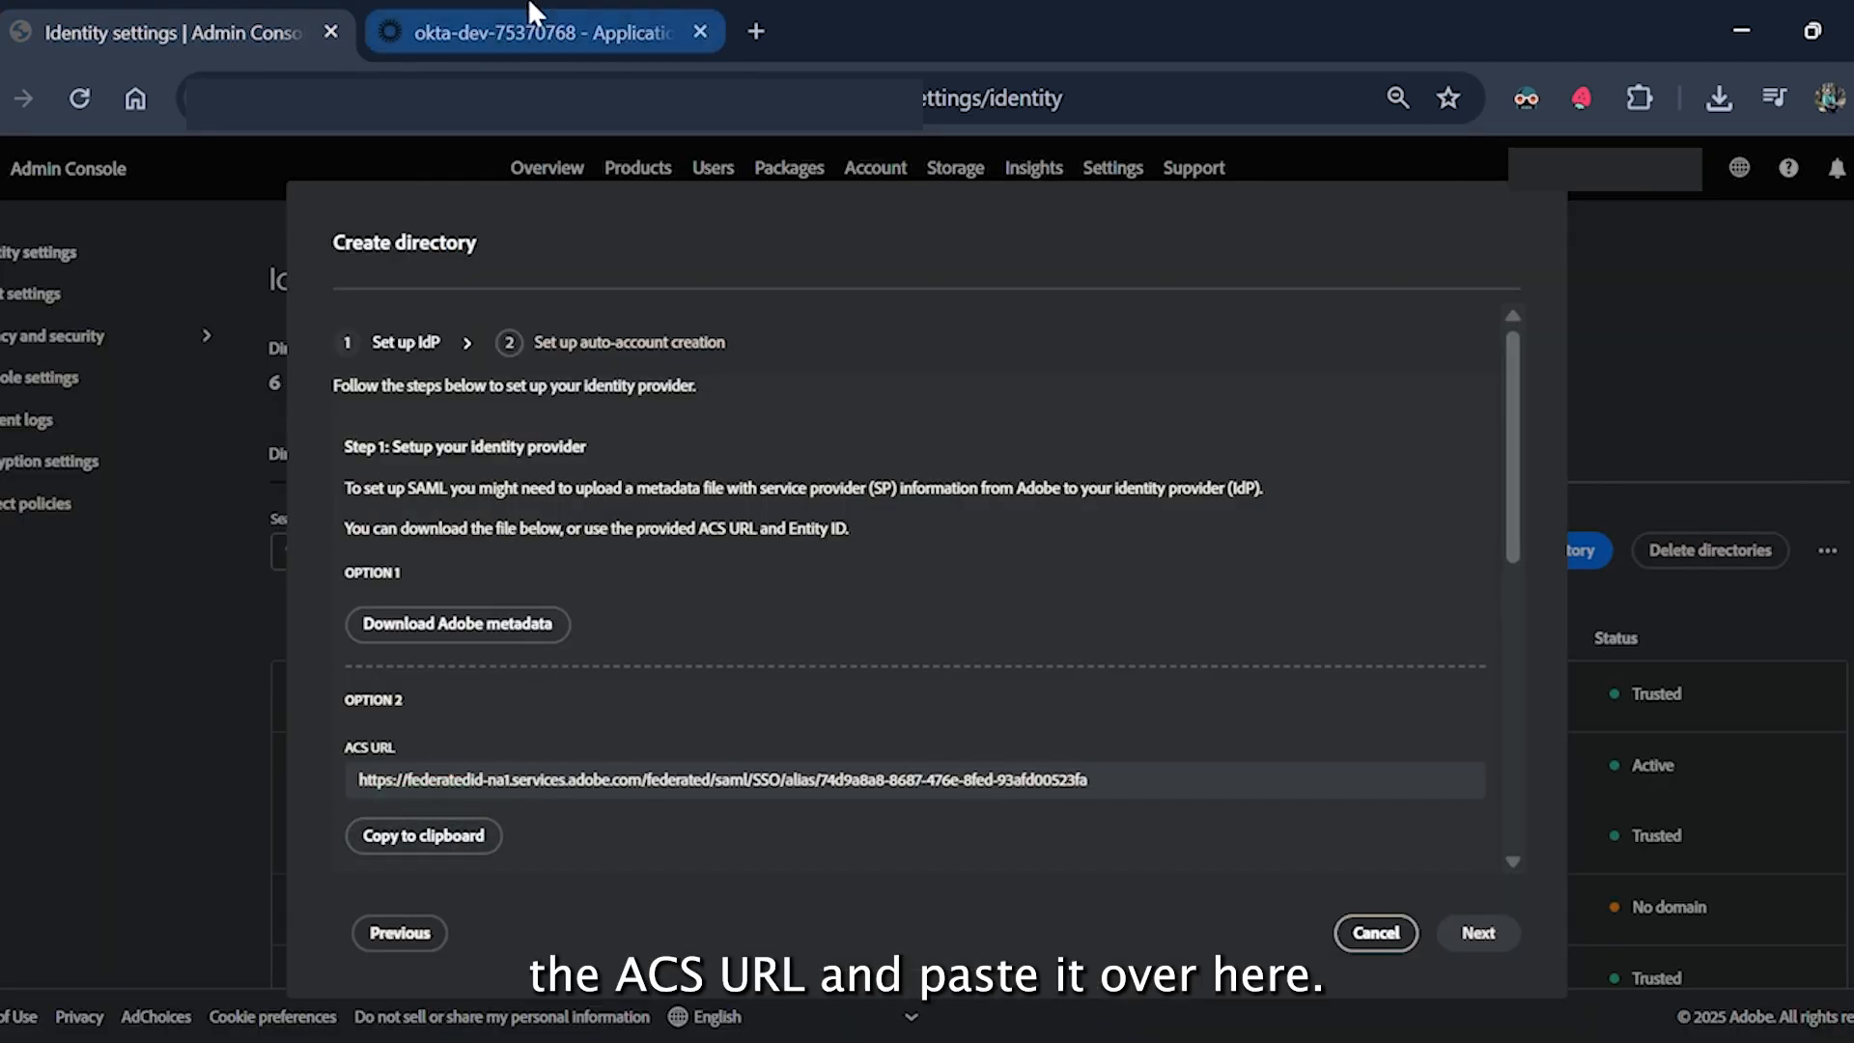
left_click(541, 32)
key("ctrl+v")
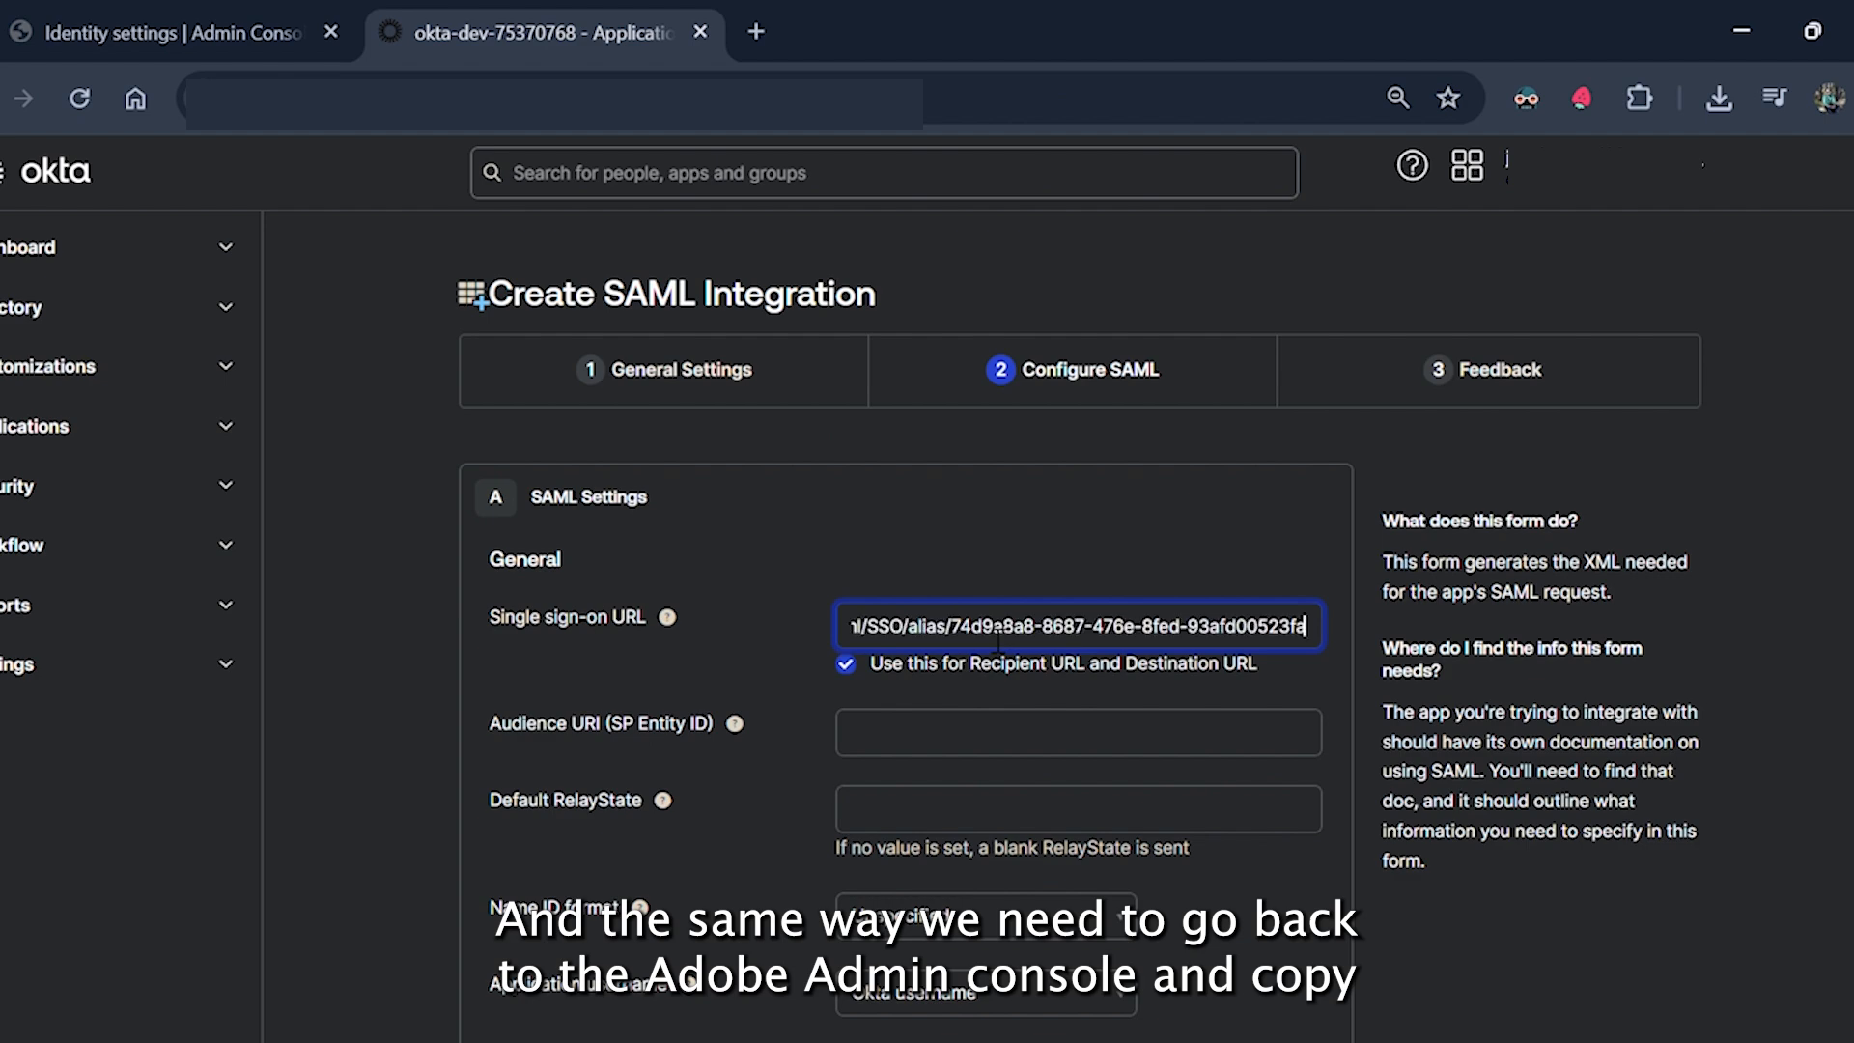
Paste Adobe's Entity ID into Okta's Audience URI field.
left_click(228, 43)
scroll(745, 664, "down", 3)
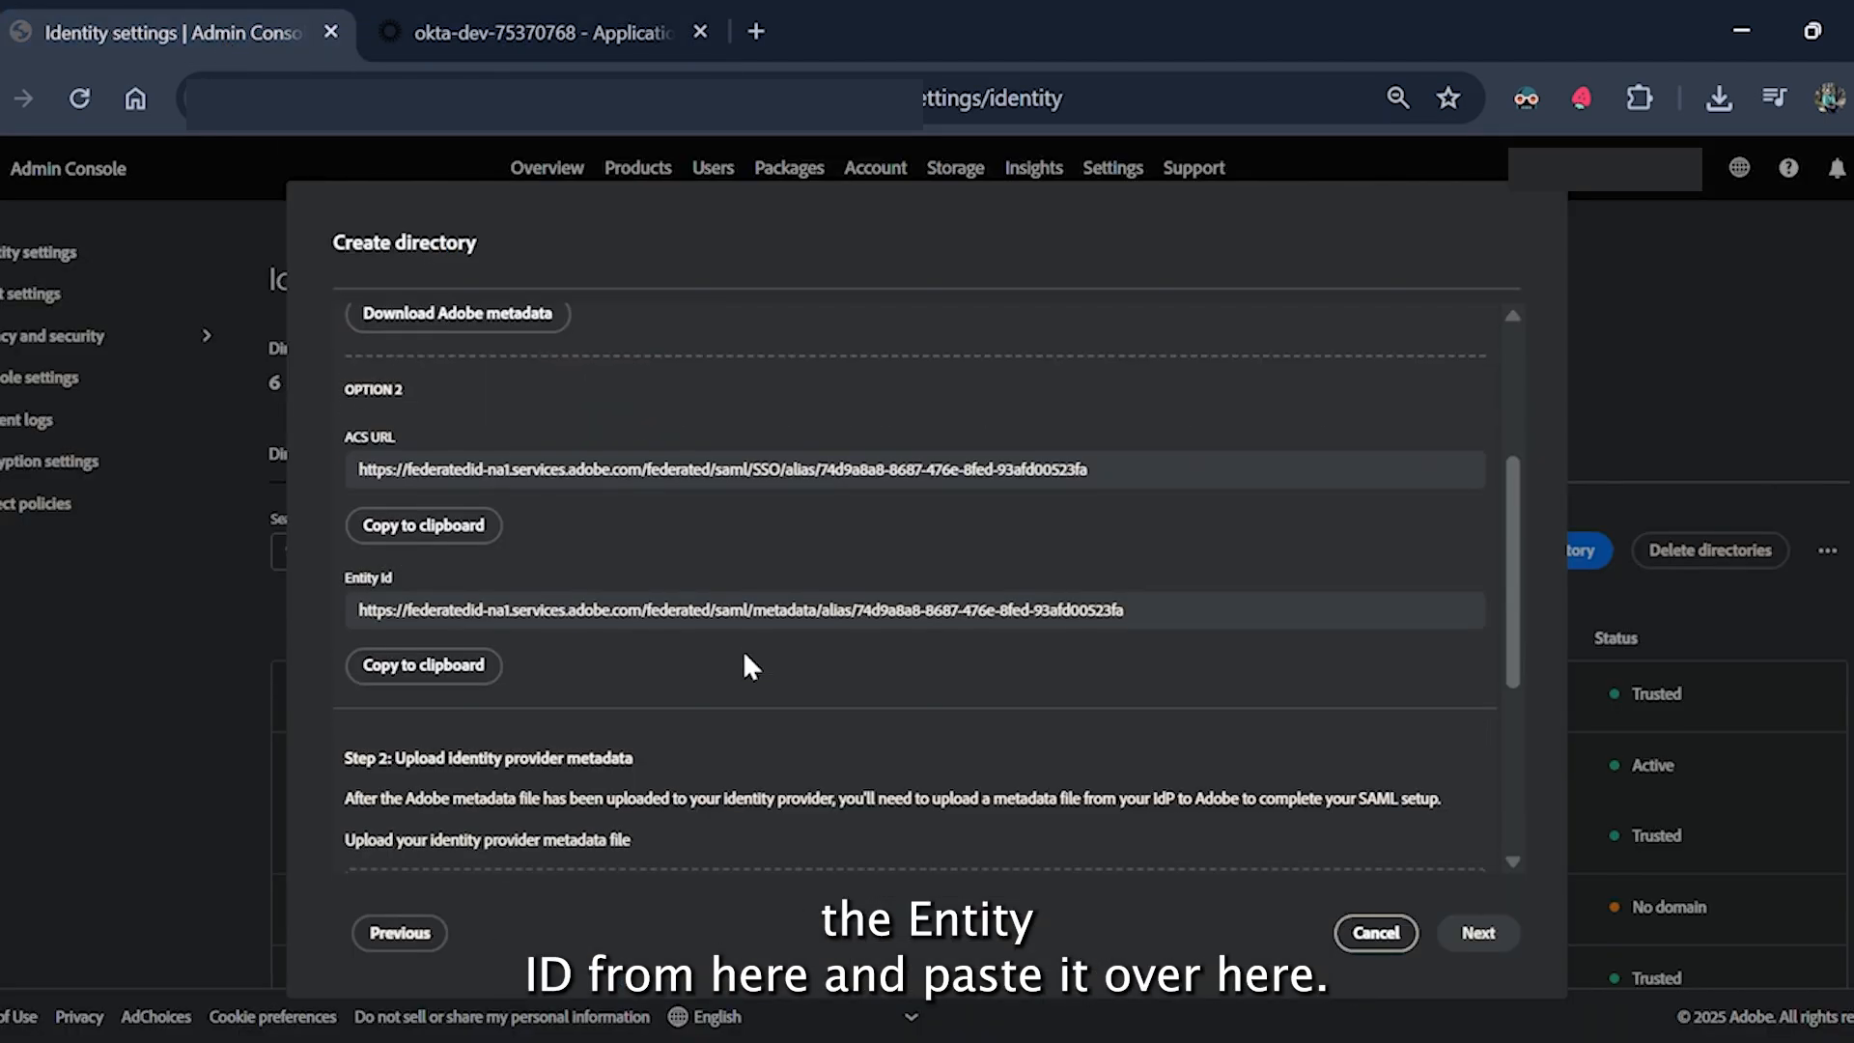
left_click(433, 667)
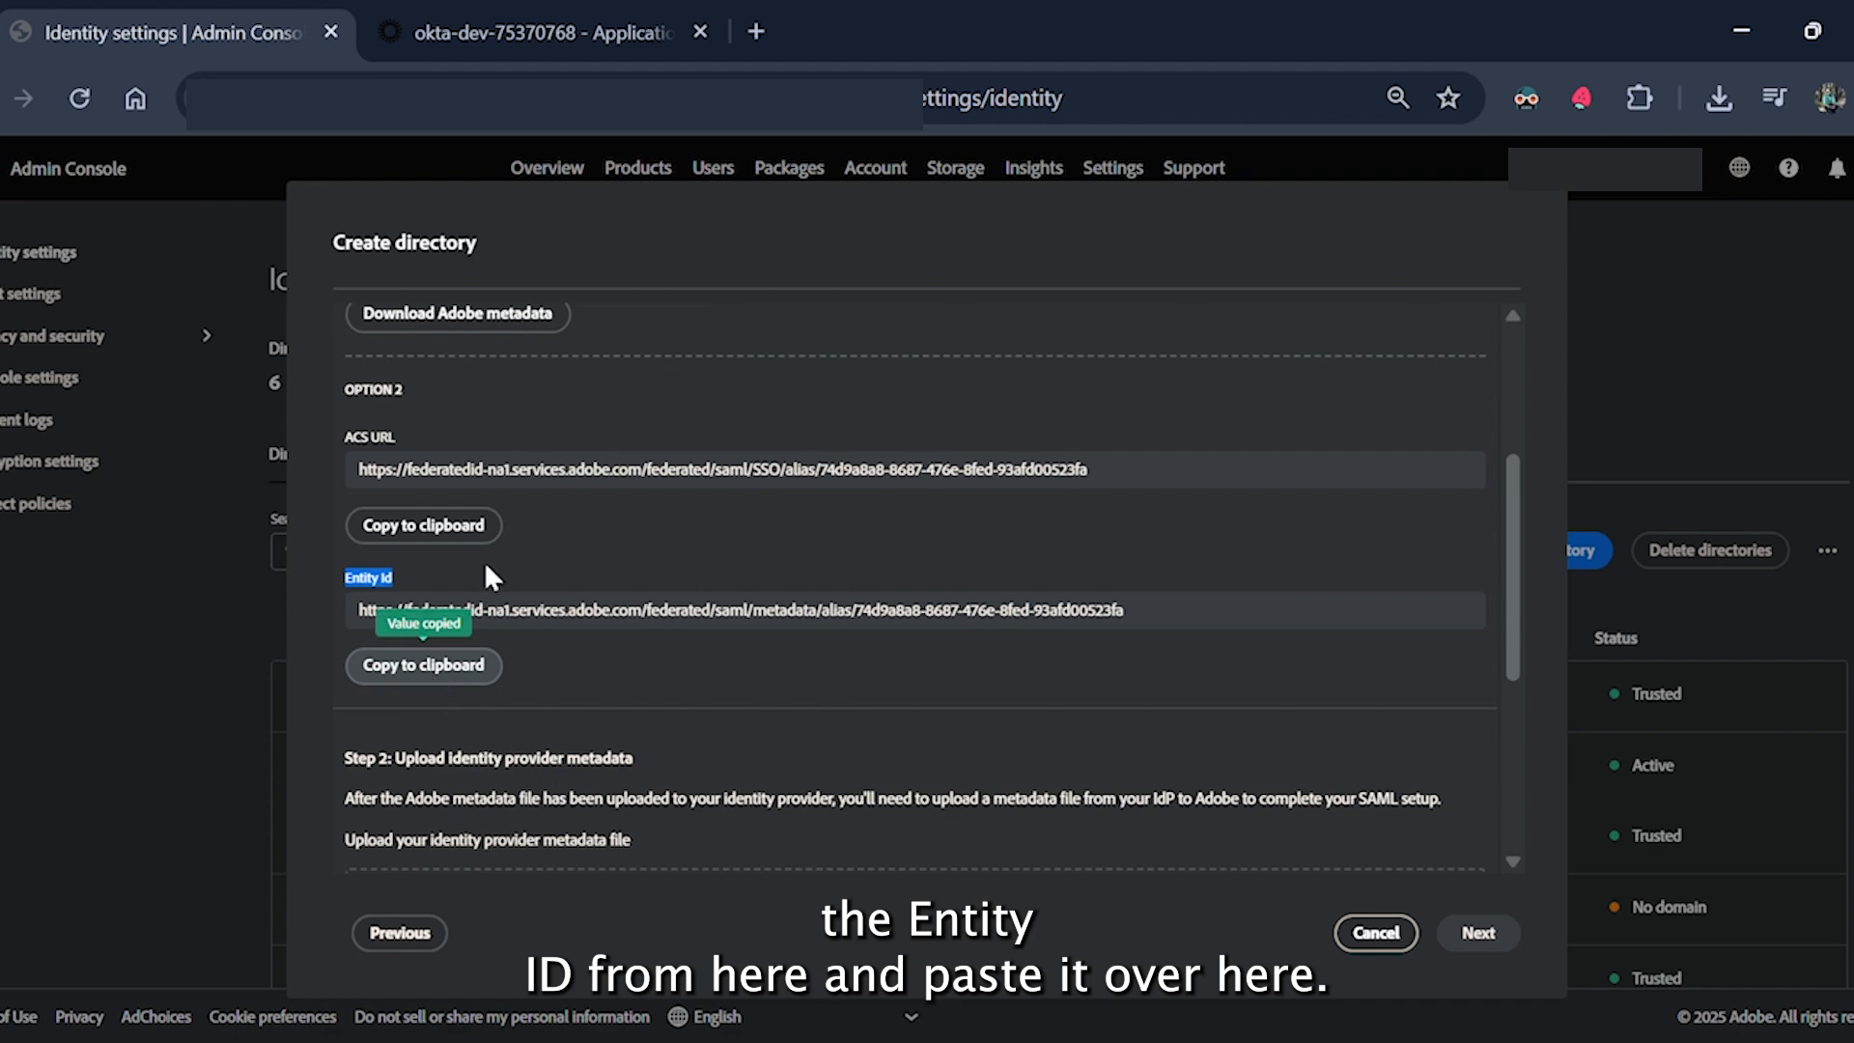
left_click(536, 32)
left_click(1079, 733)
key("ctrl+v")
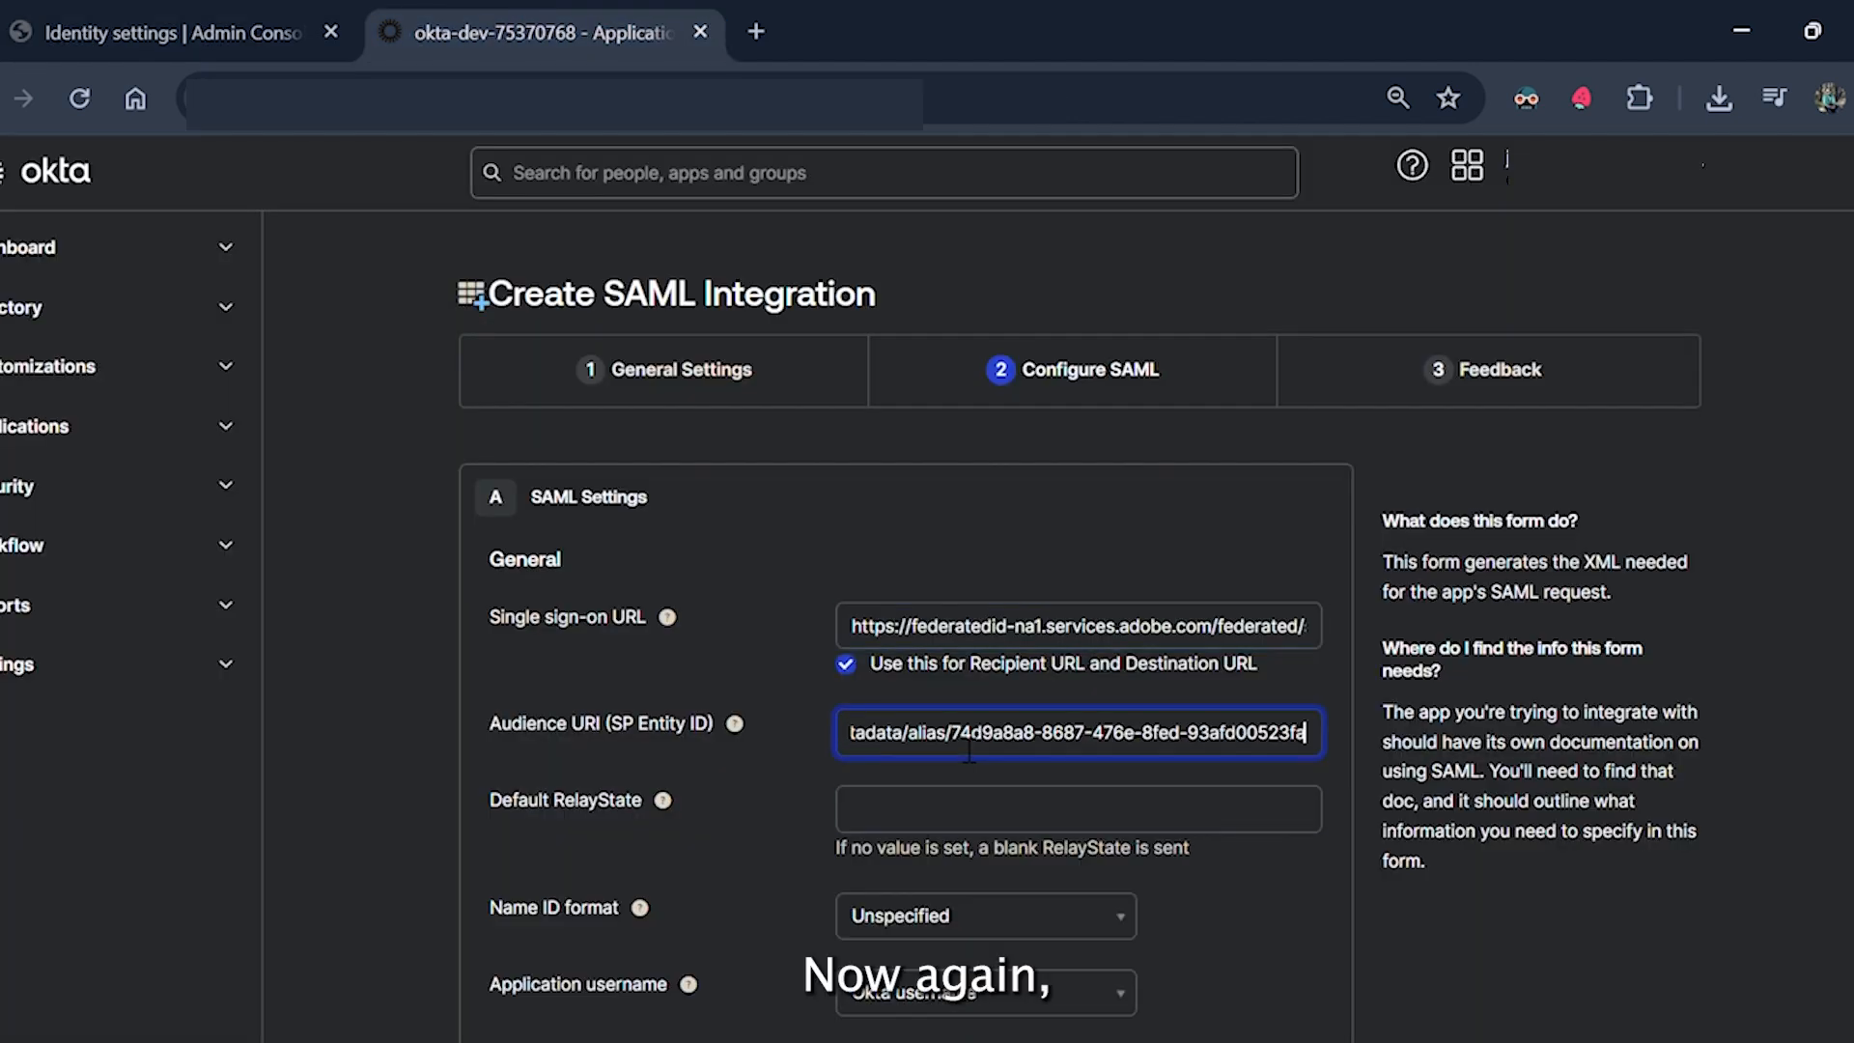
Set the SAML Name ID format to EmailAddress.
scroll(729, 727, "down", 5)
scroll(828, 604, "up", 2)
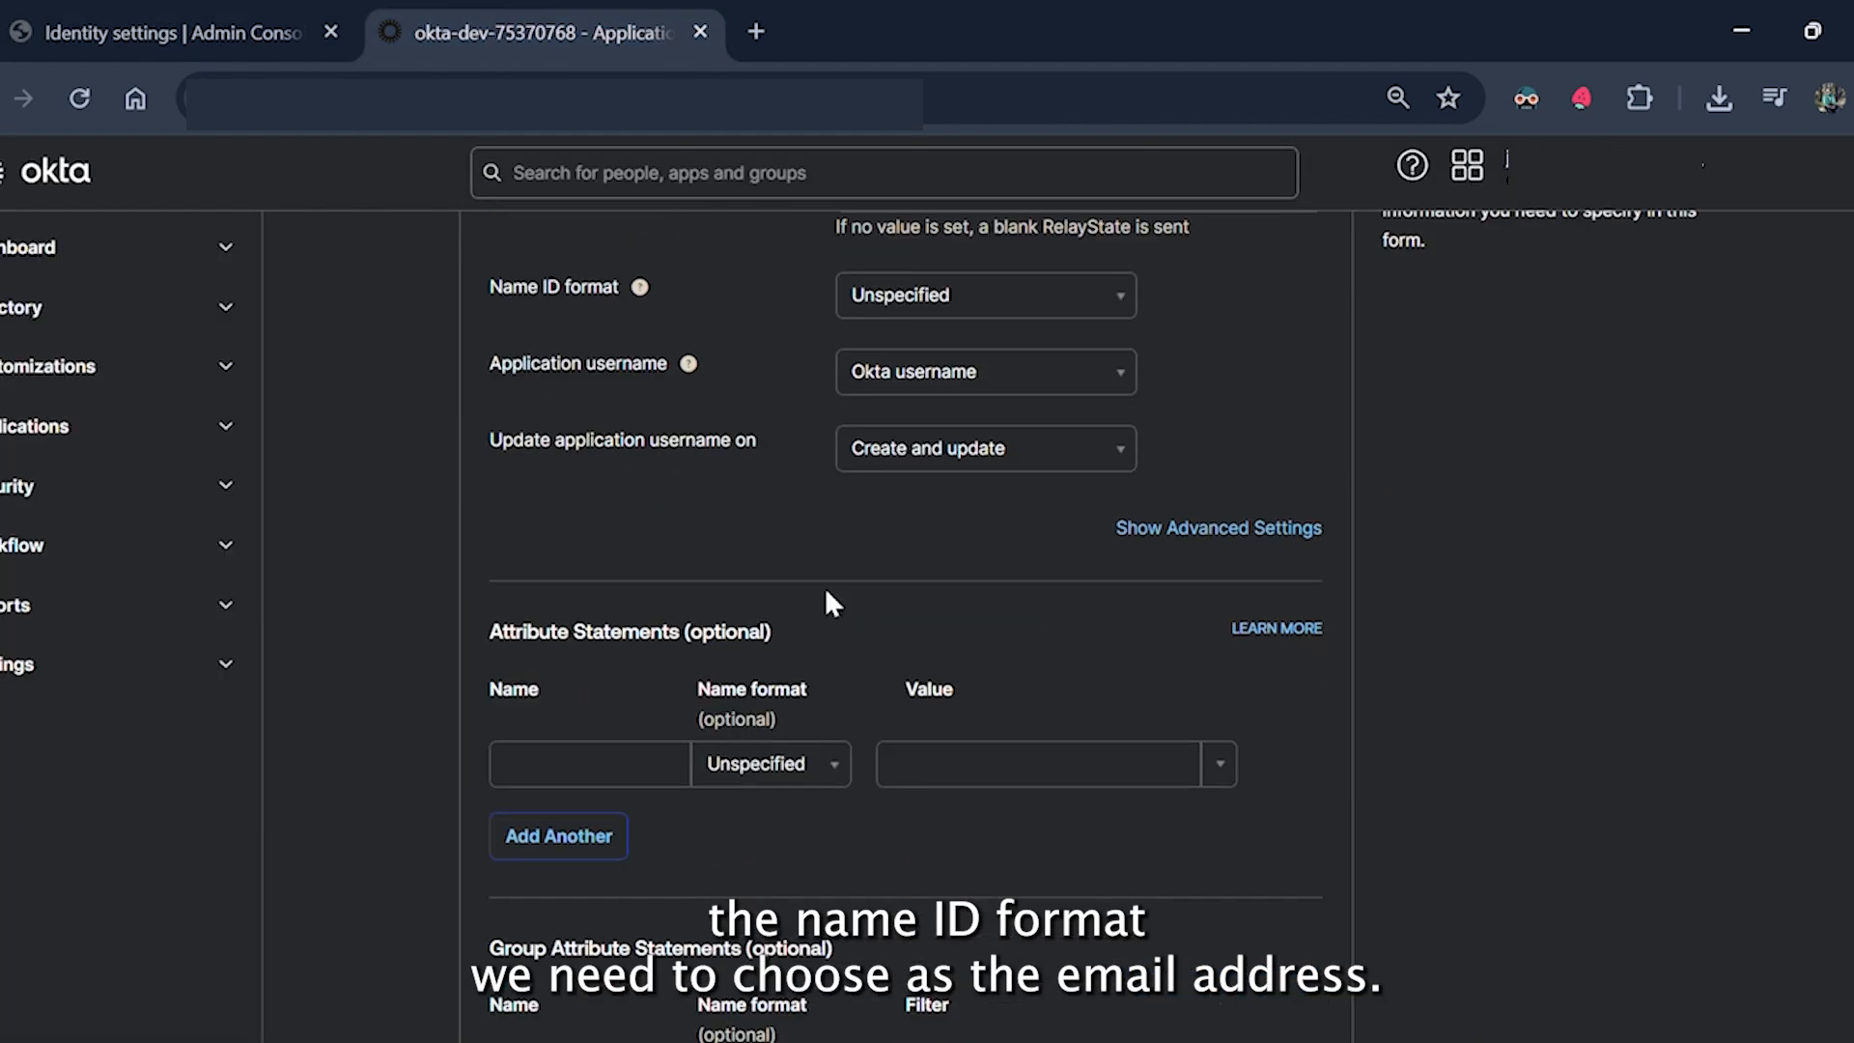
left_click(995, 455)
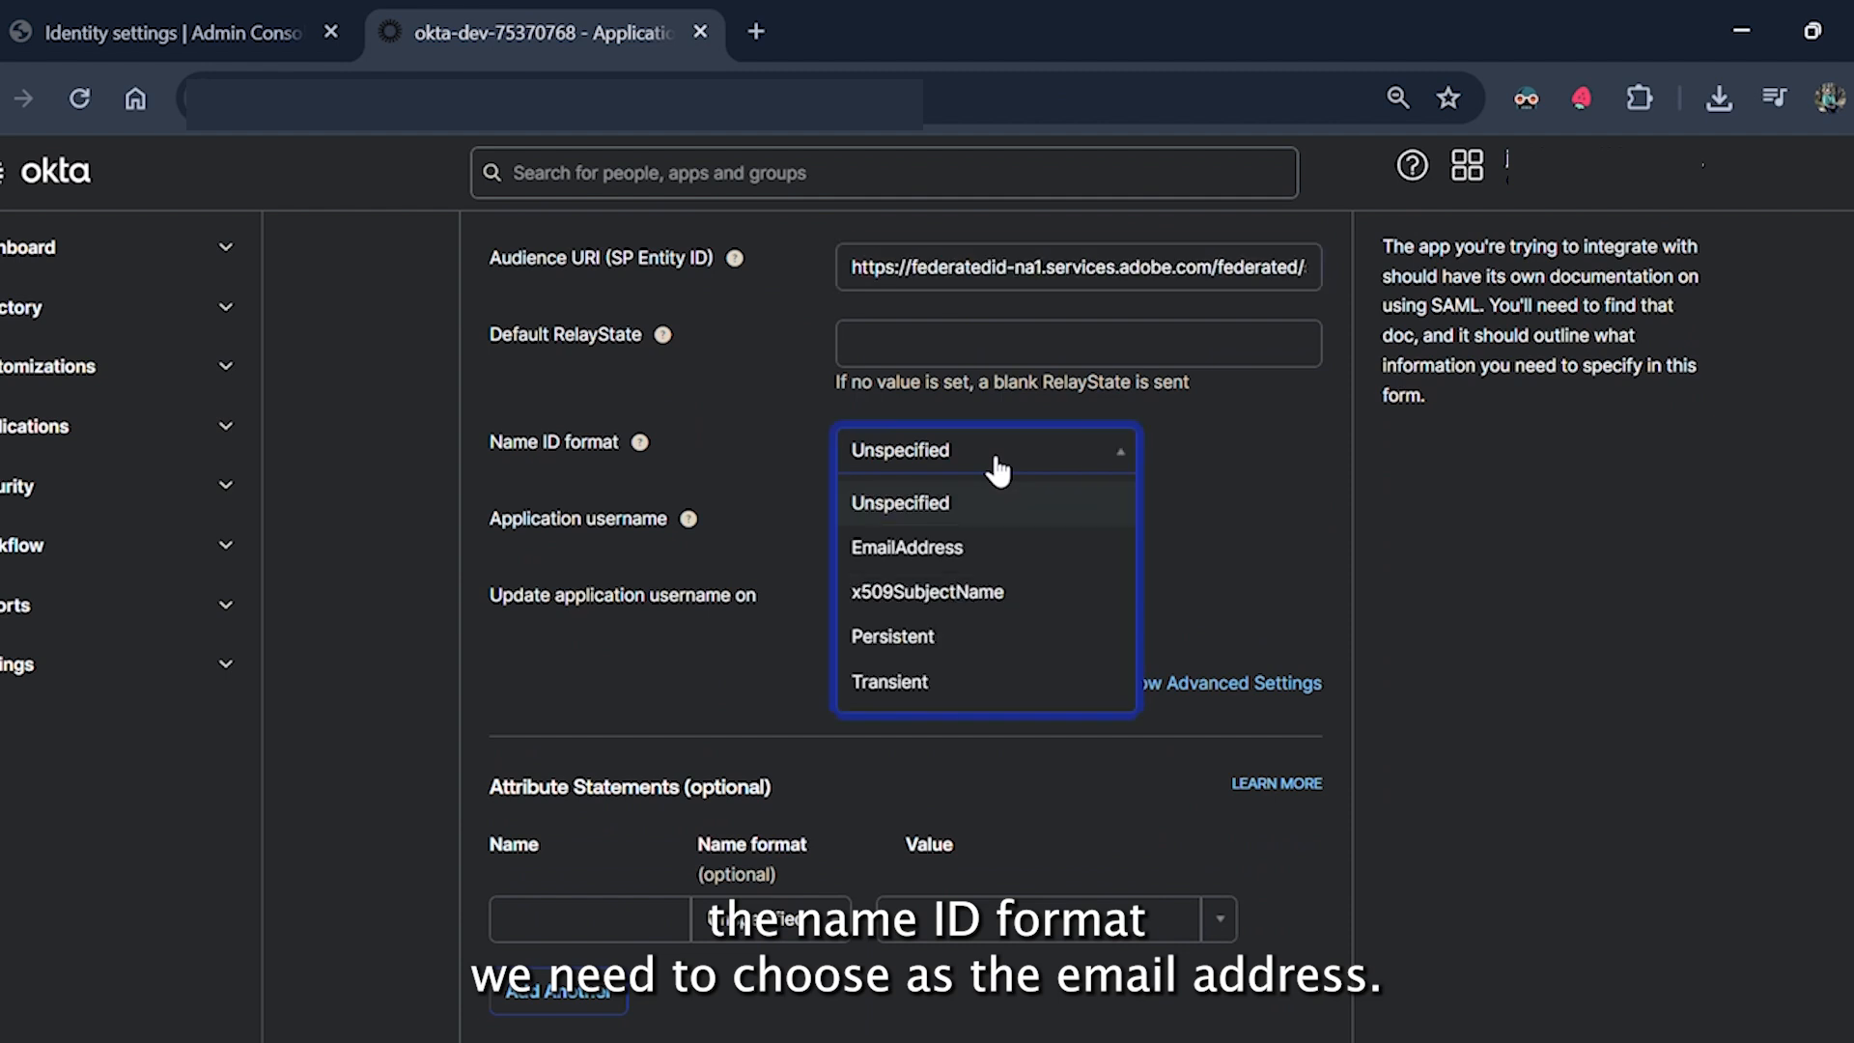
left_click(969, 556)
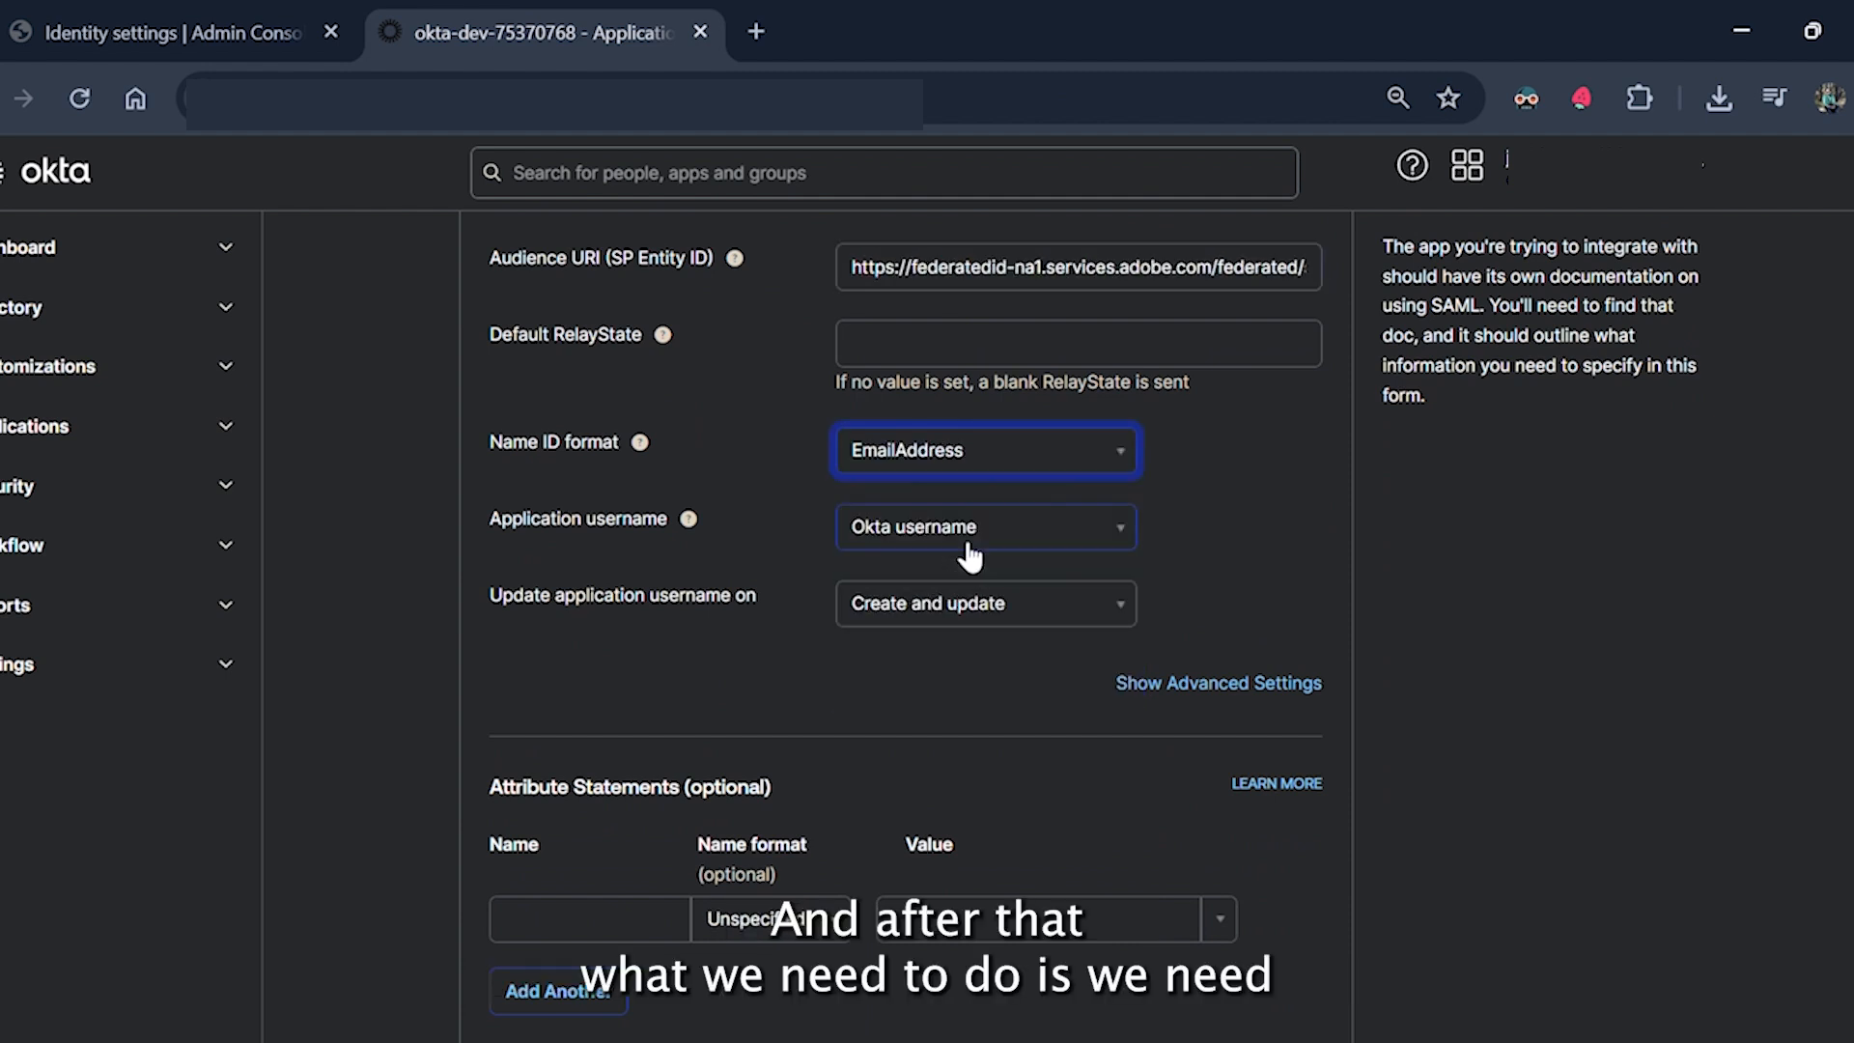
Add a FirstName attribute statement mapped to user.firstName.
scroll(1230, 579, "down", 2)
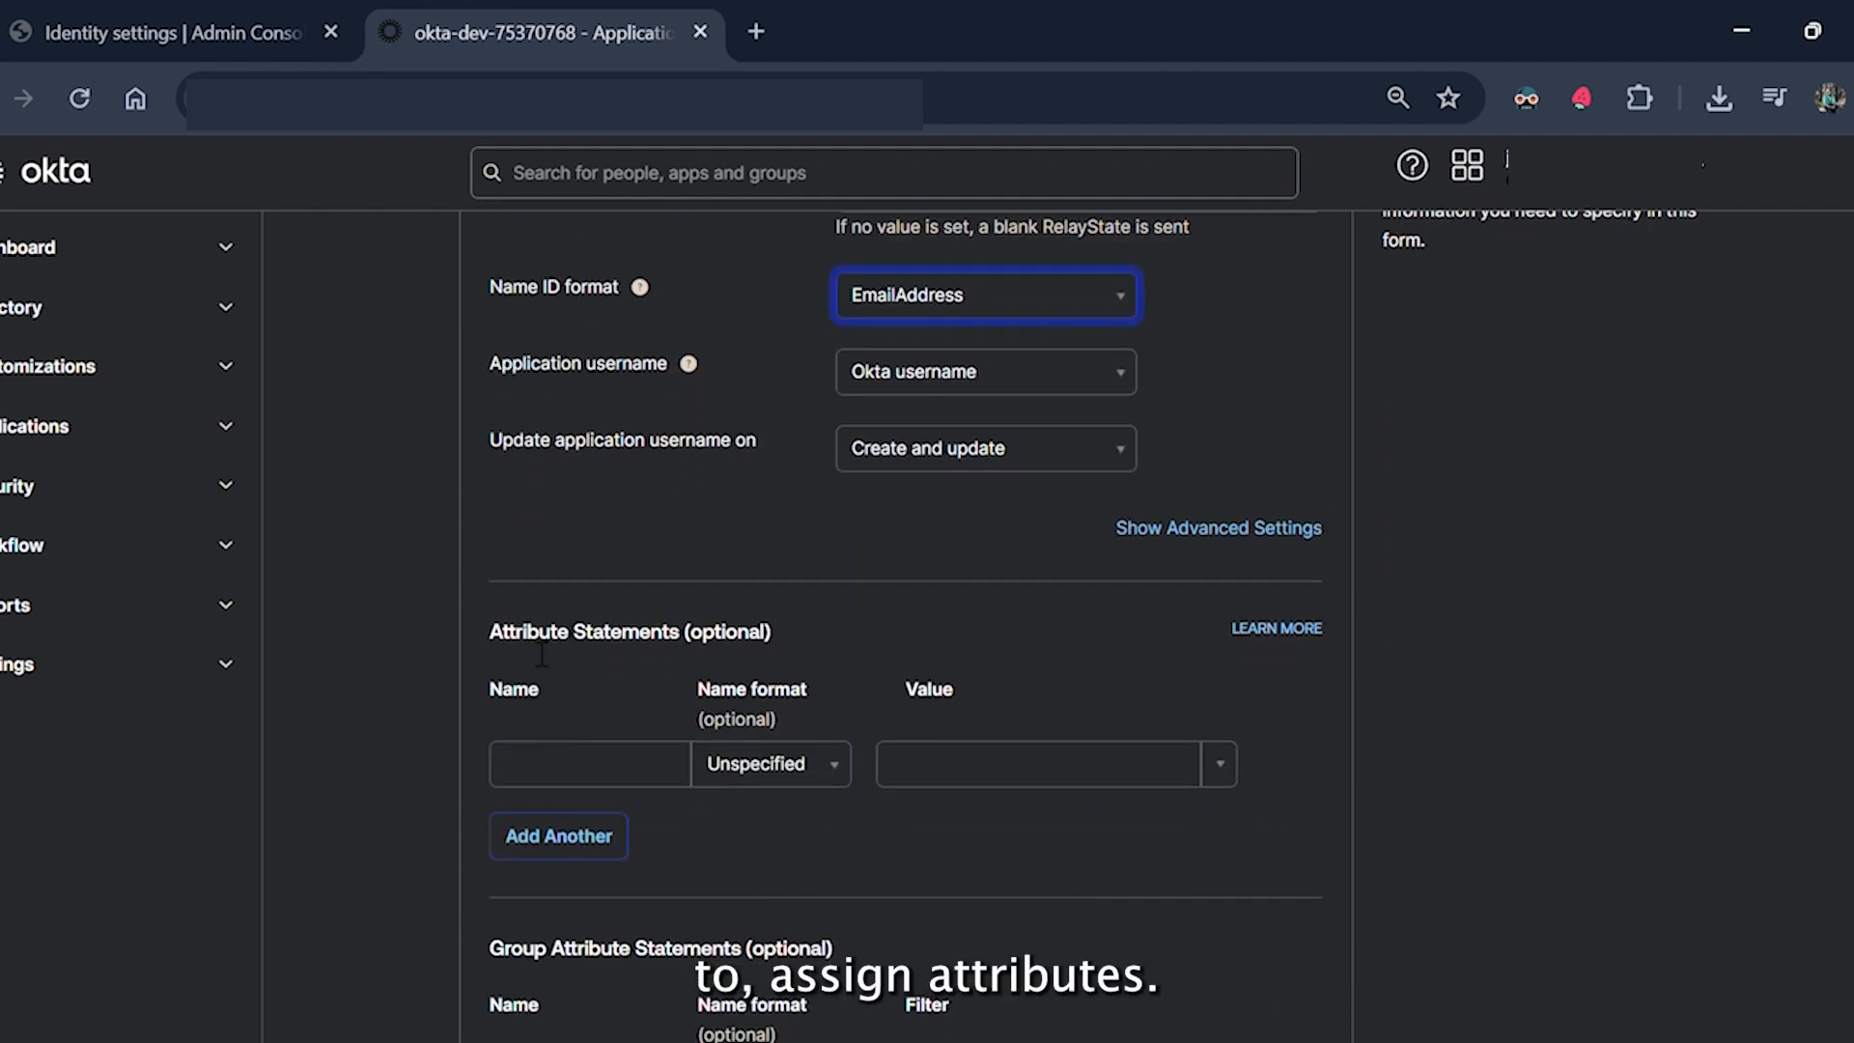
left_click(638, 780)
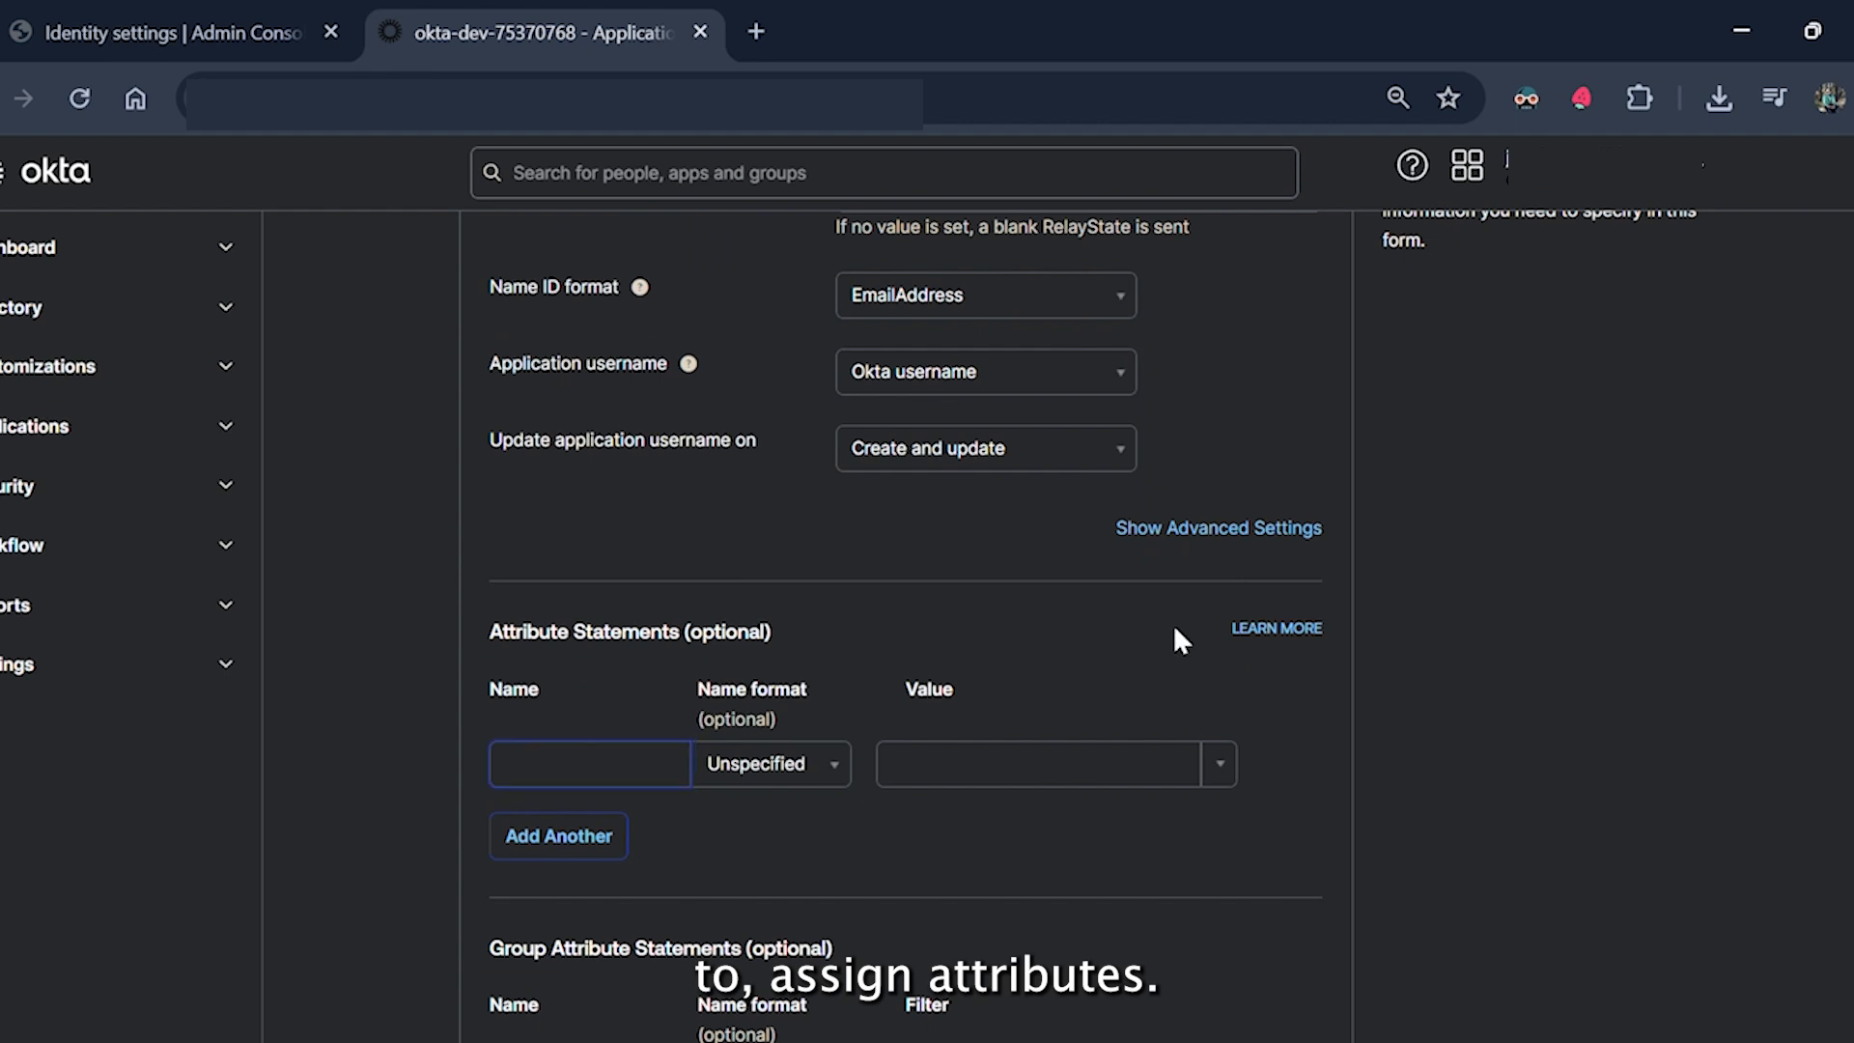
left_click(641, 769)
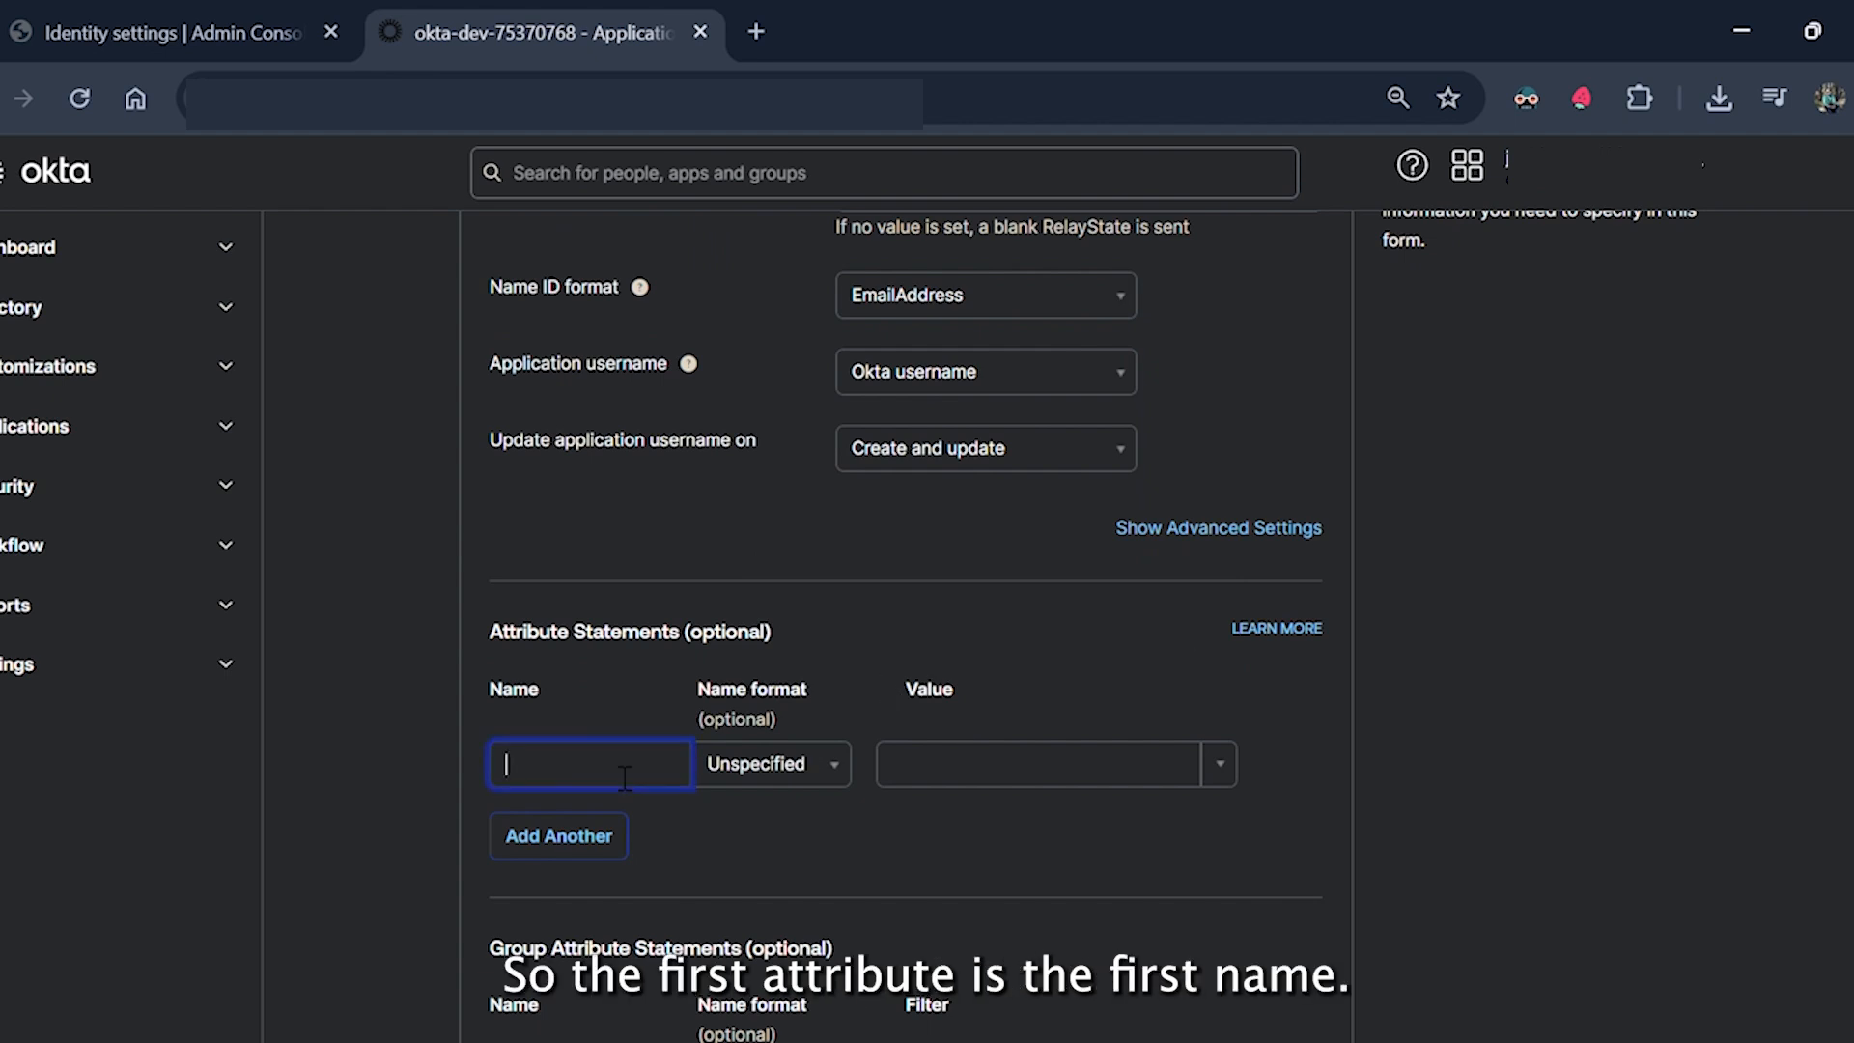
type("Fi")
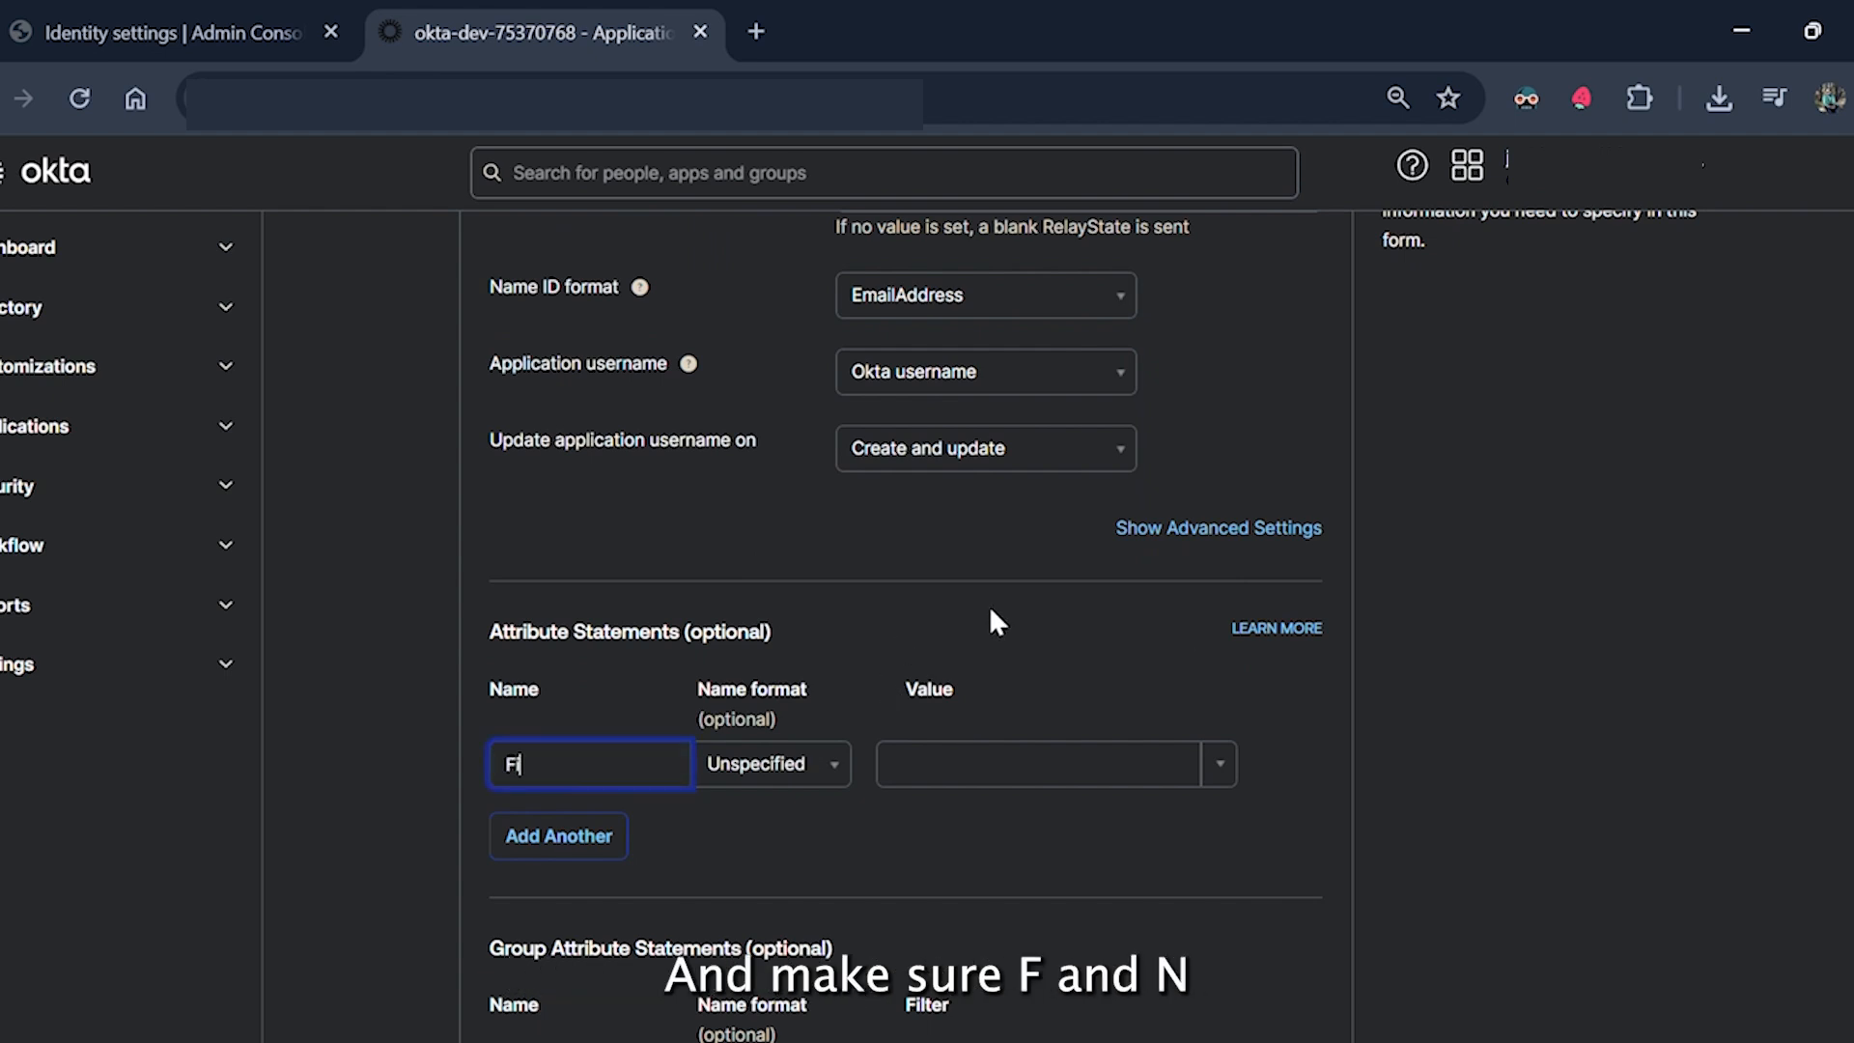
type("rstName")
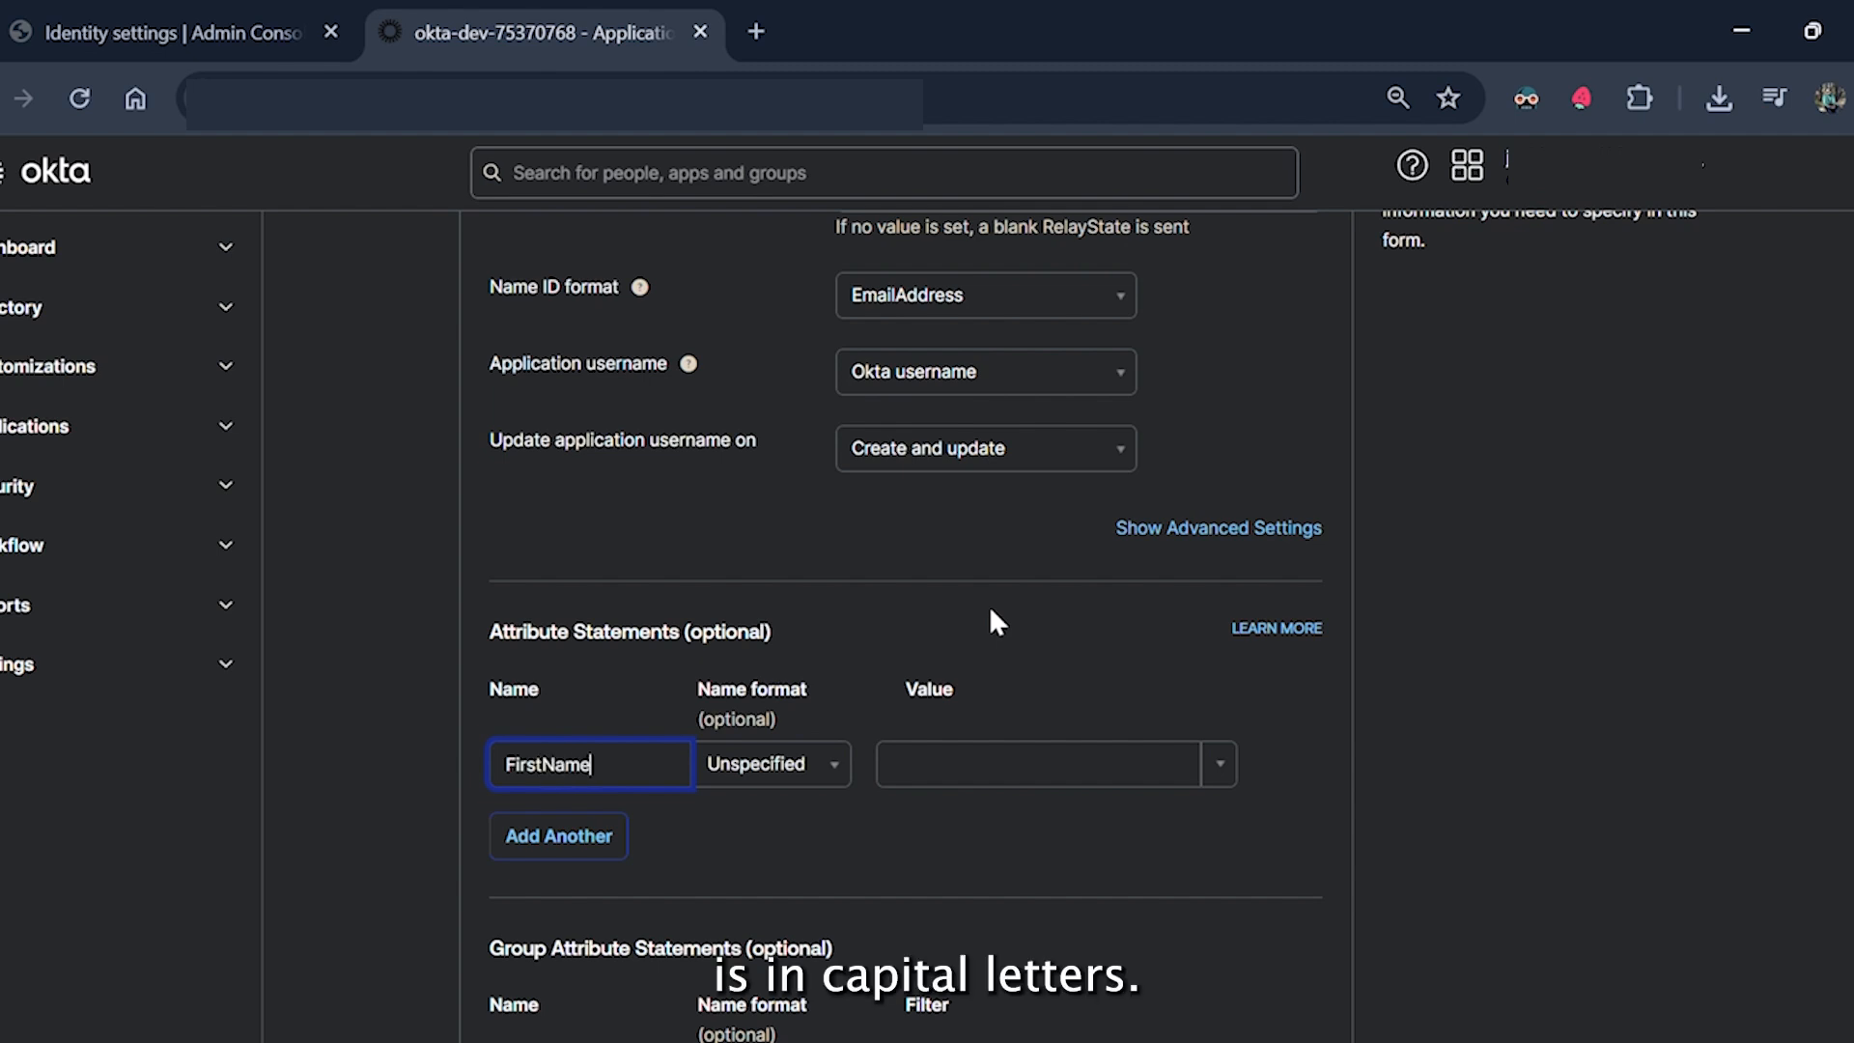
left_click(1049, 764)
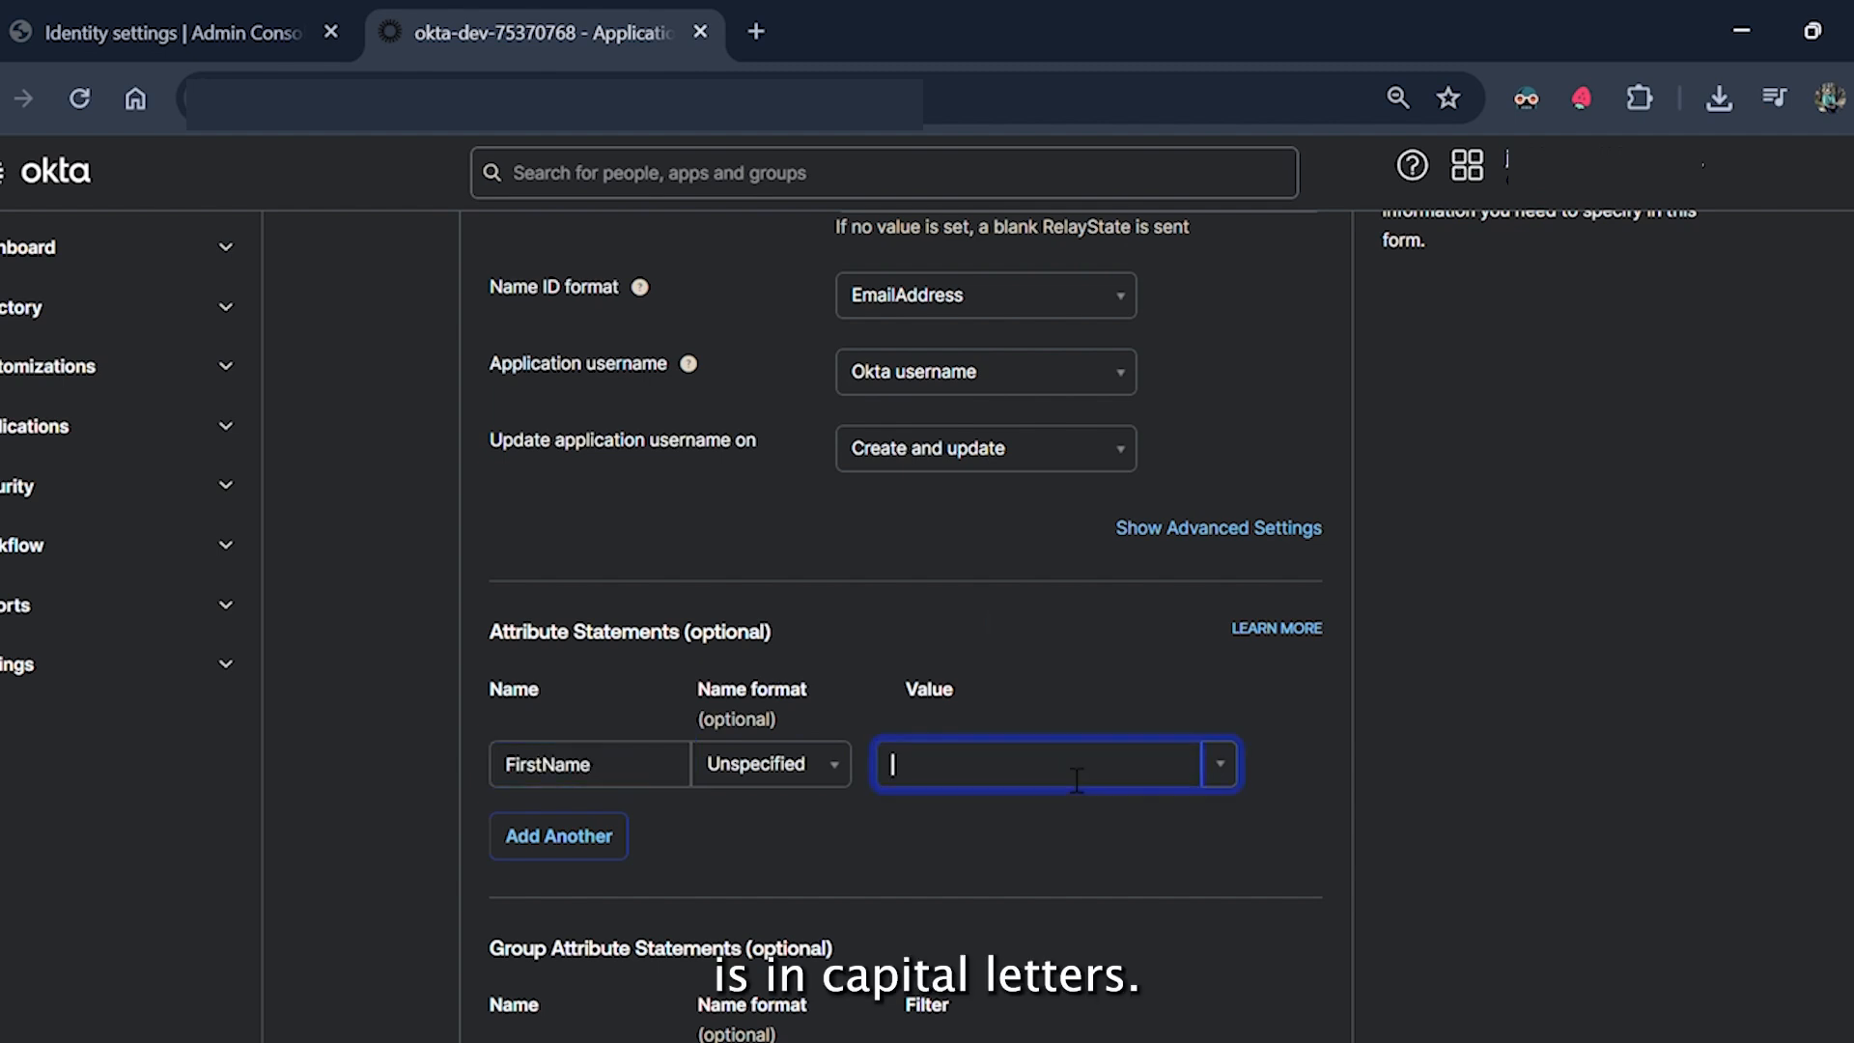
left_click(1220, 773)
left_click(1040, 819)
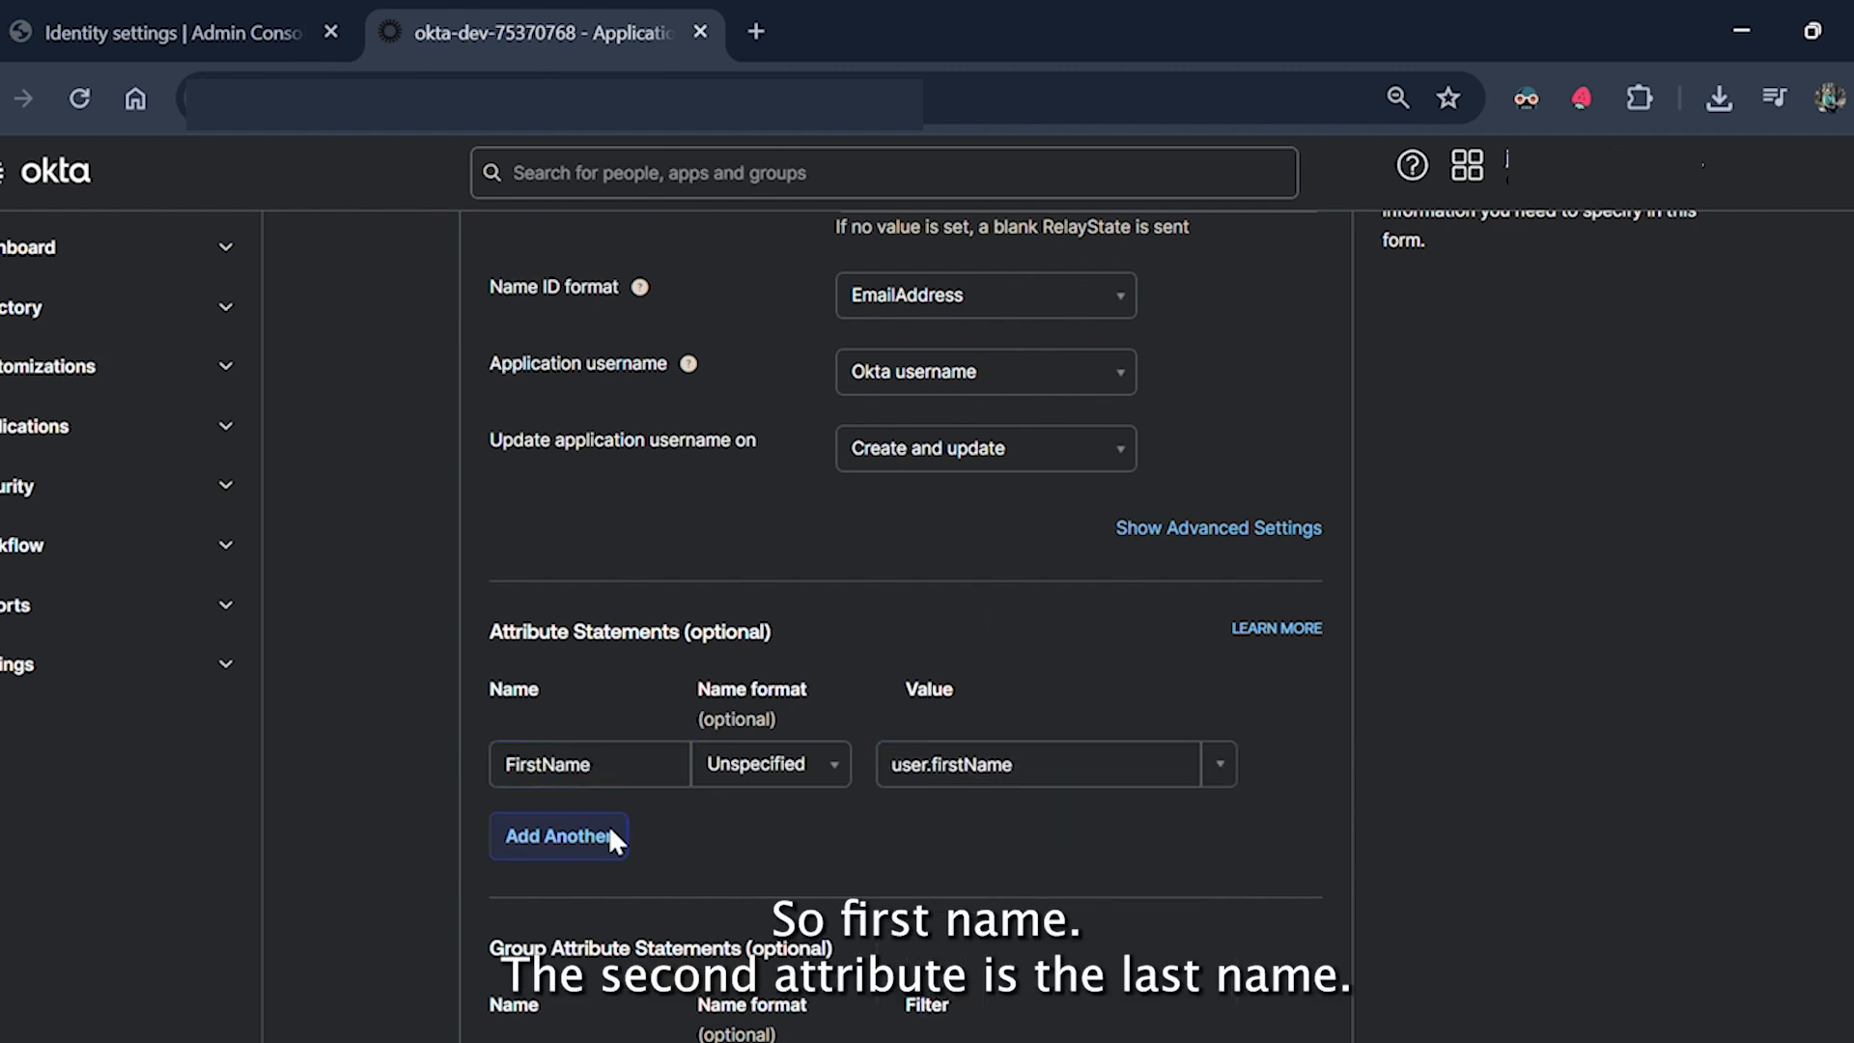
Add attribute statements LastName → user.lastName and Email → user.email.
left_click(555, 832)
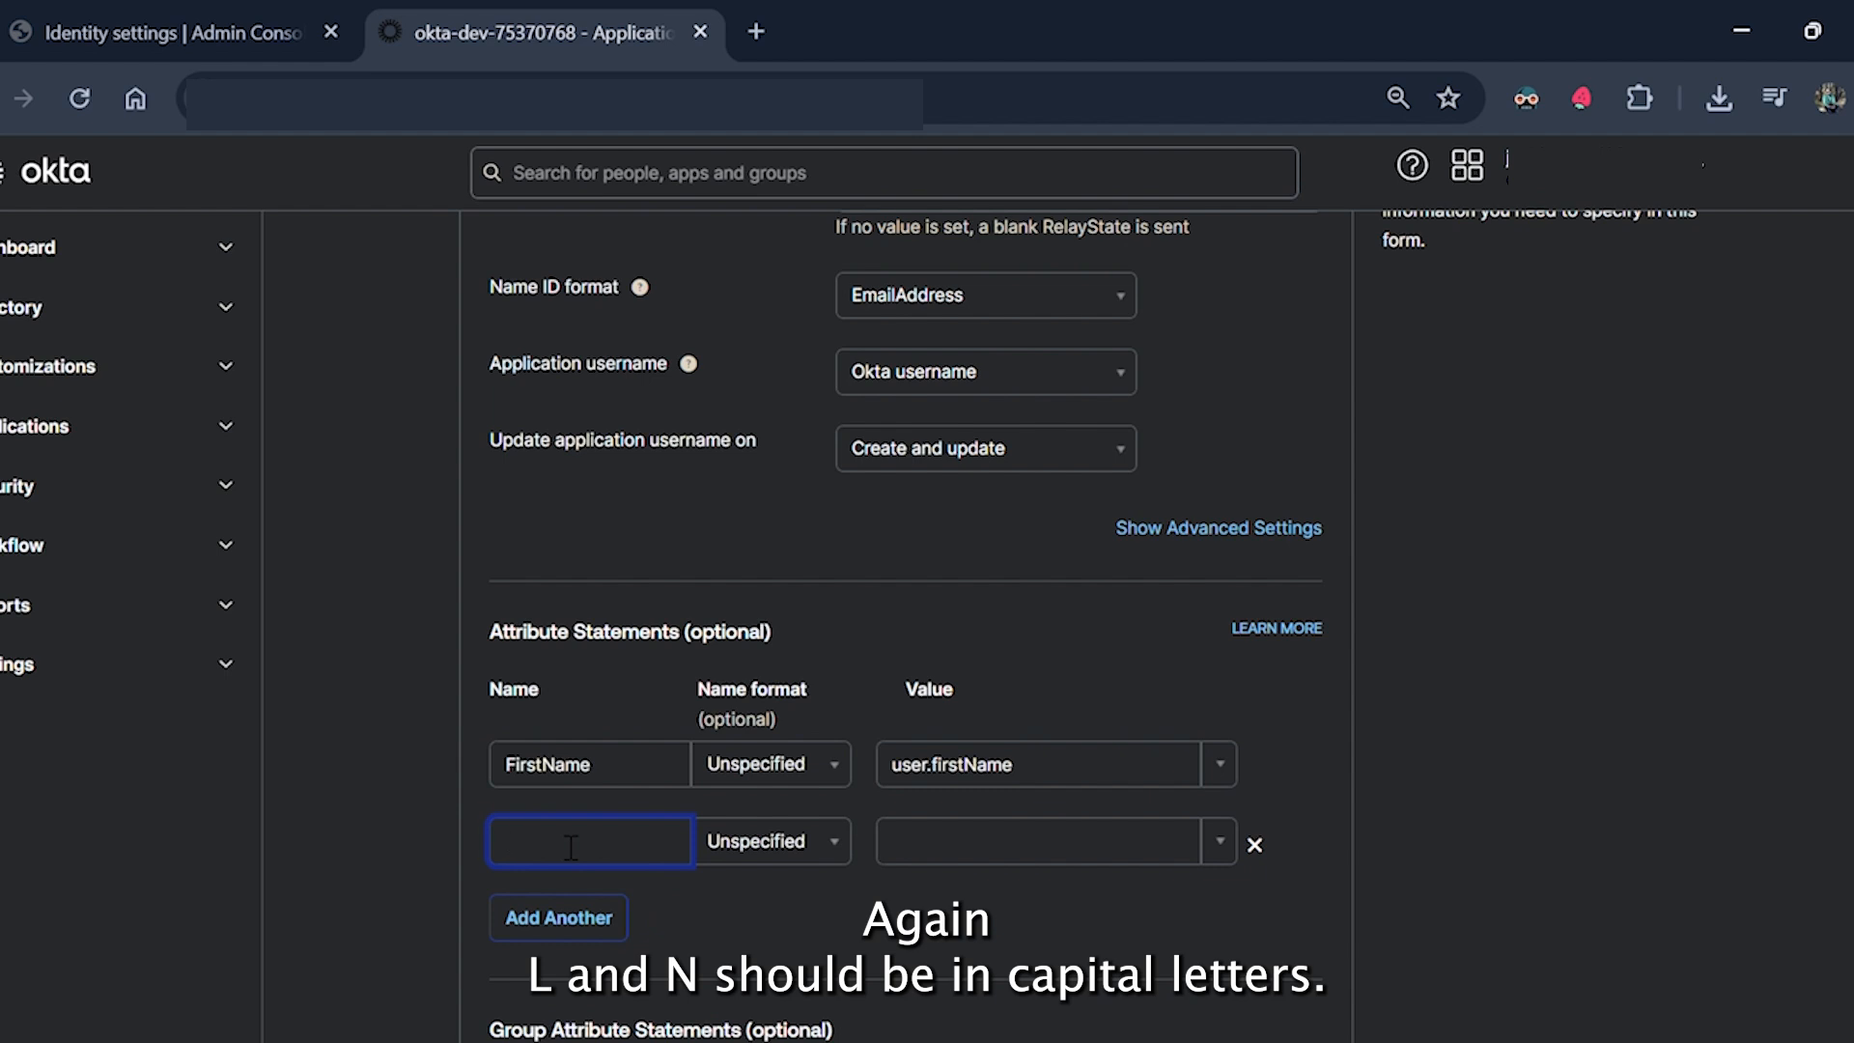
type("LastName")
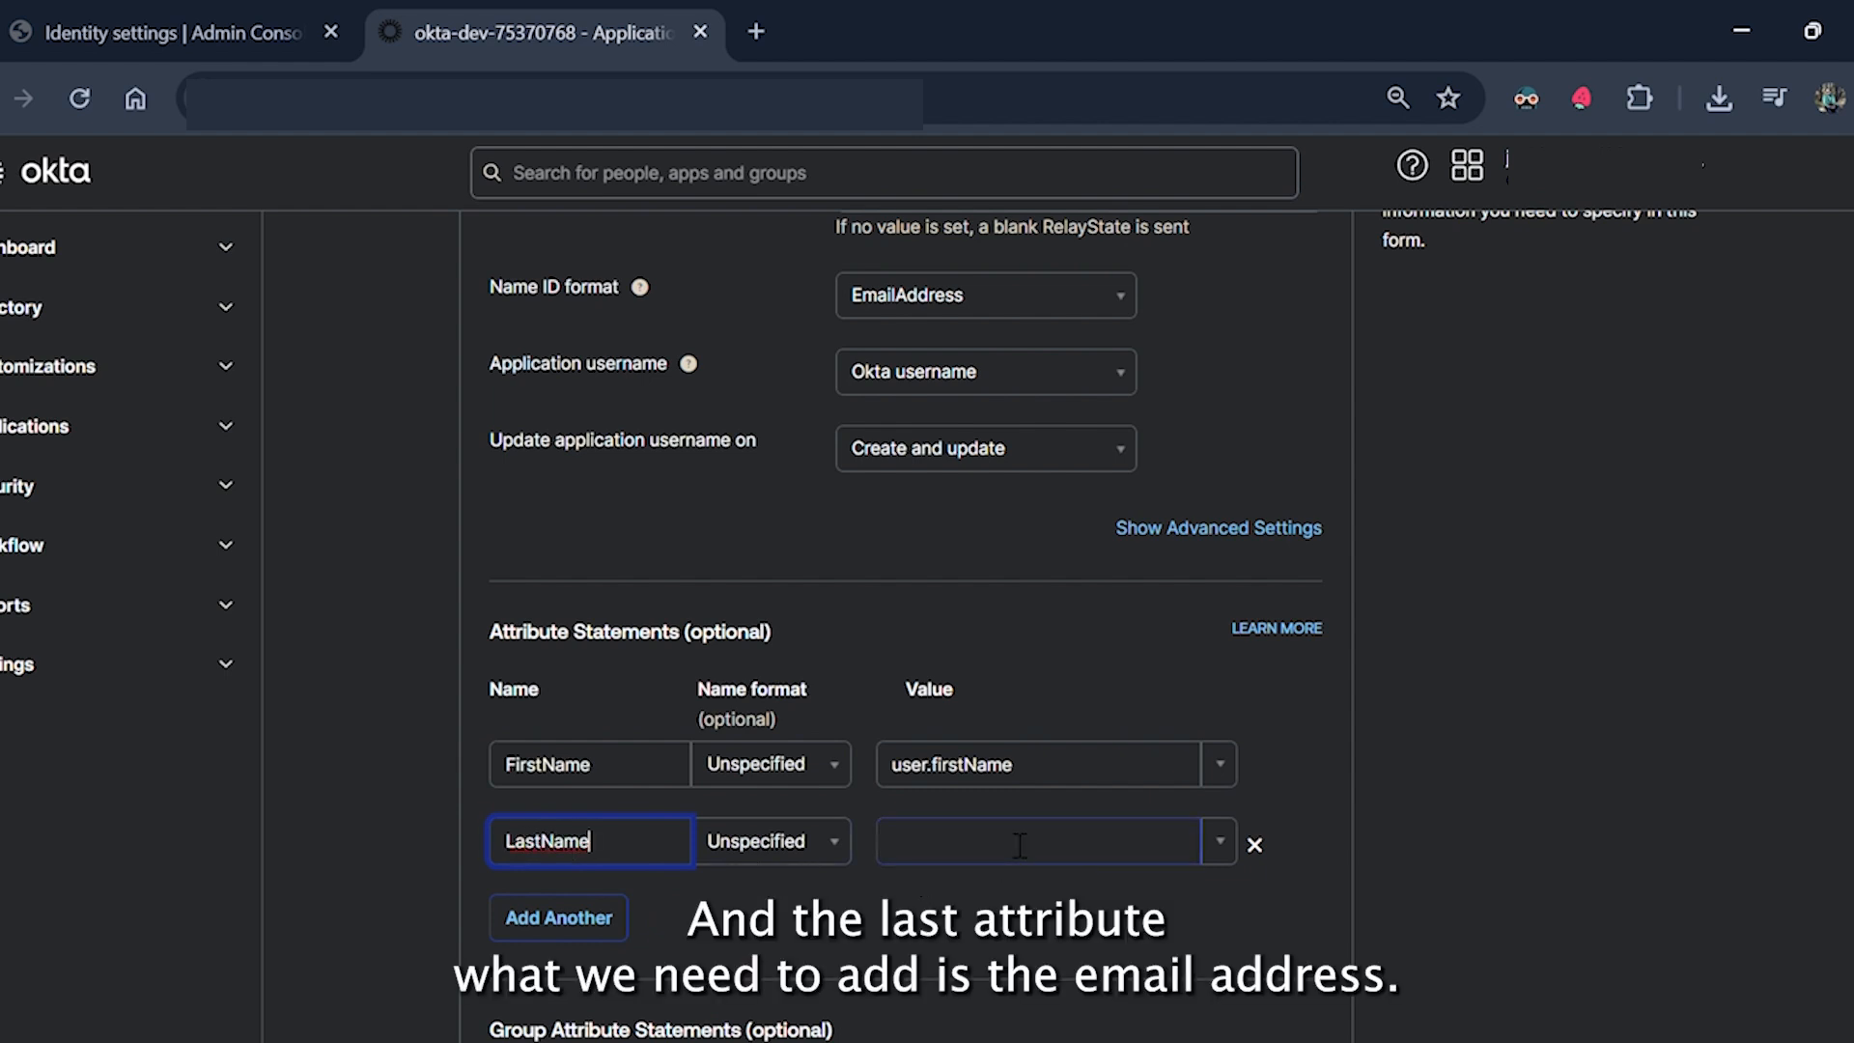
left_click(1235, 841)
left_click(950, 938)
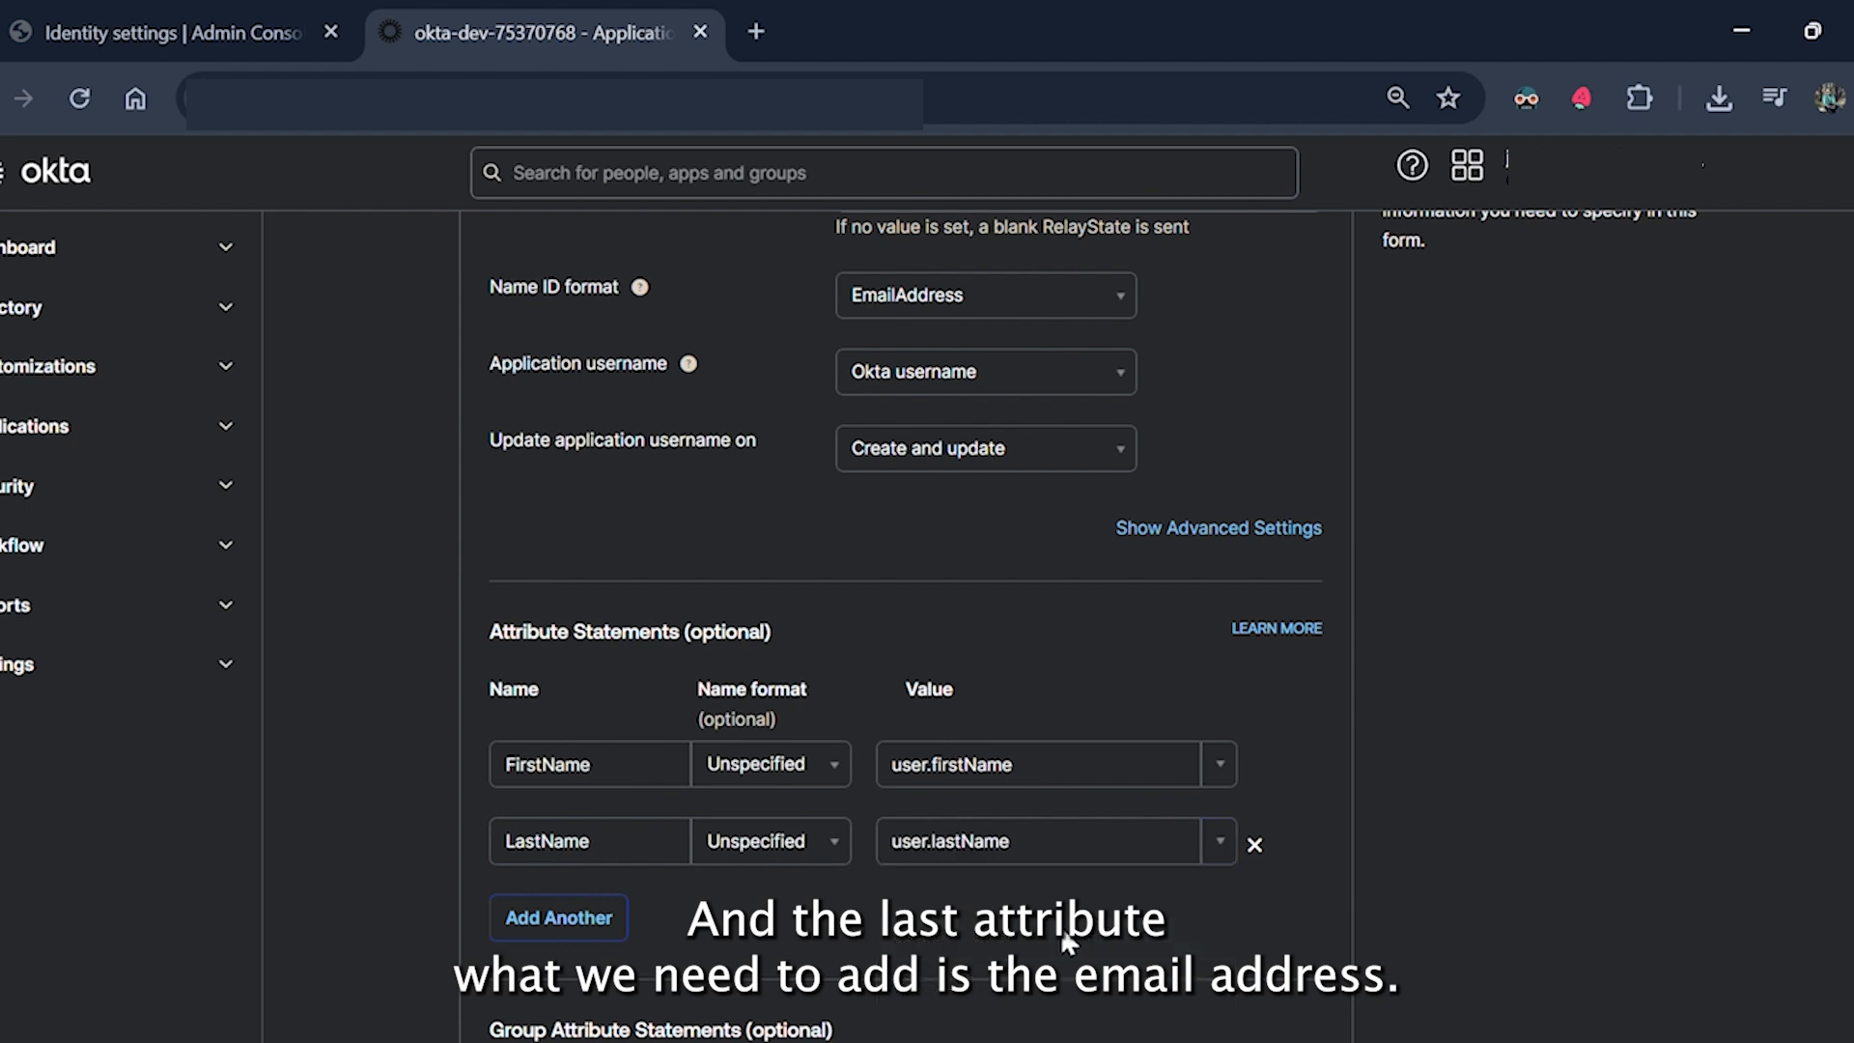
scroll(1226, 757, "down", 2)
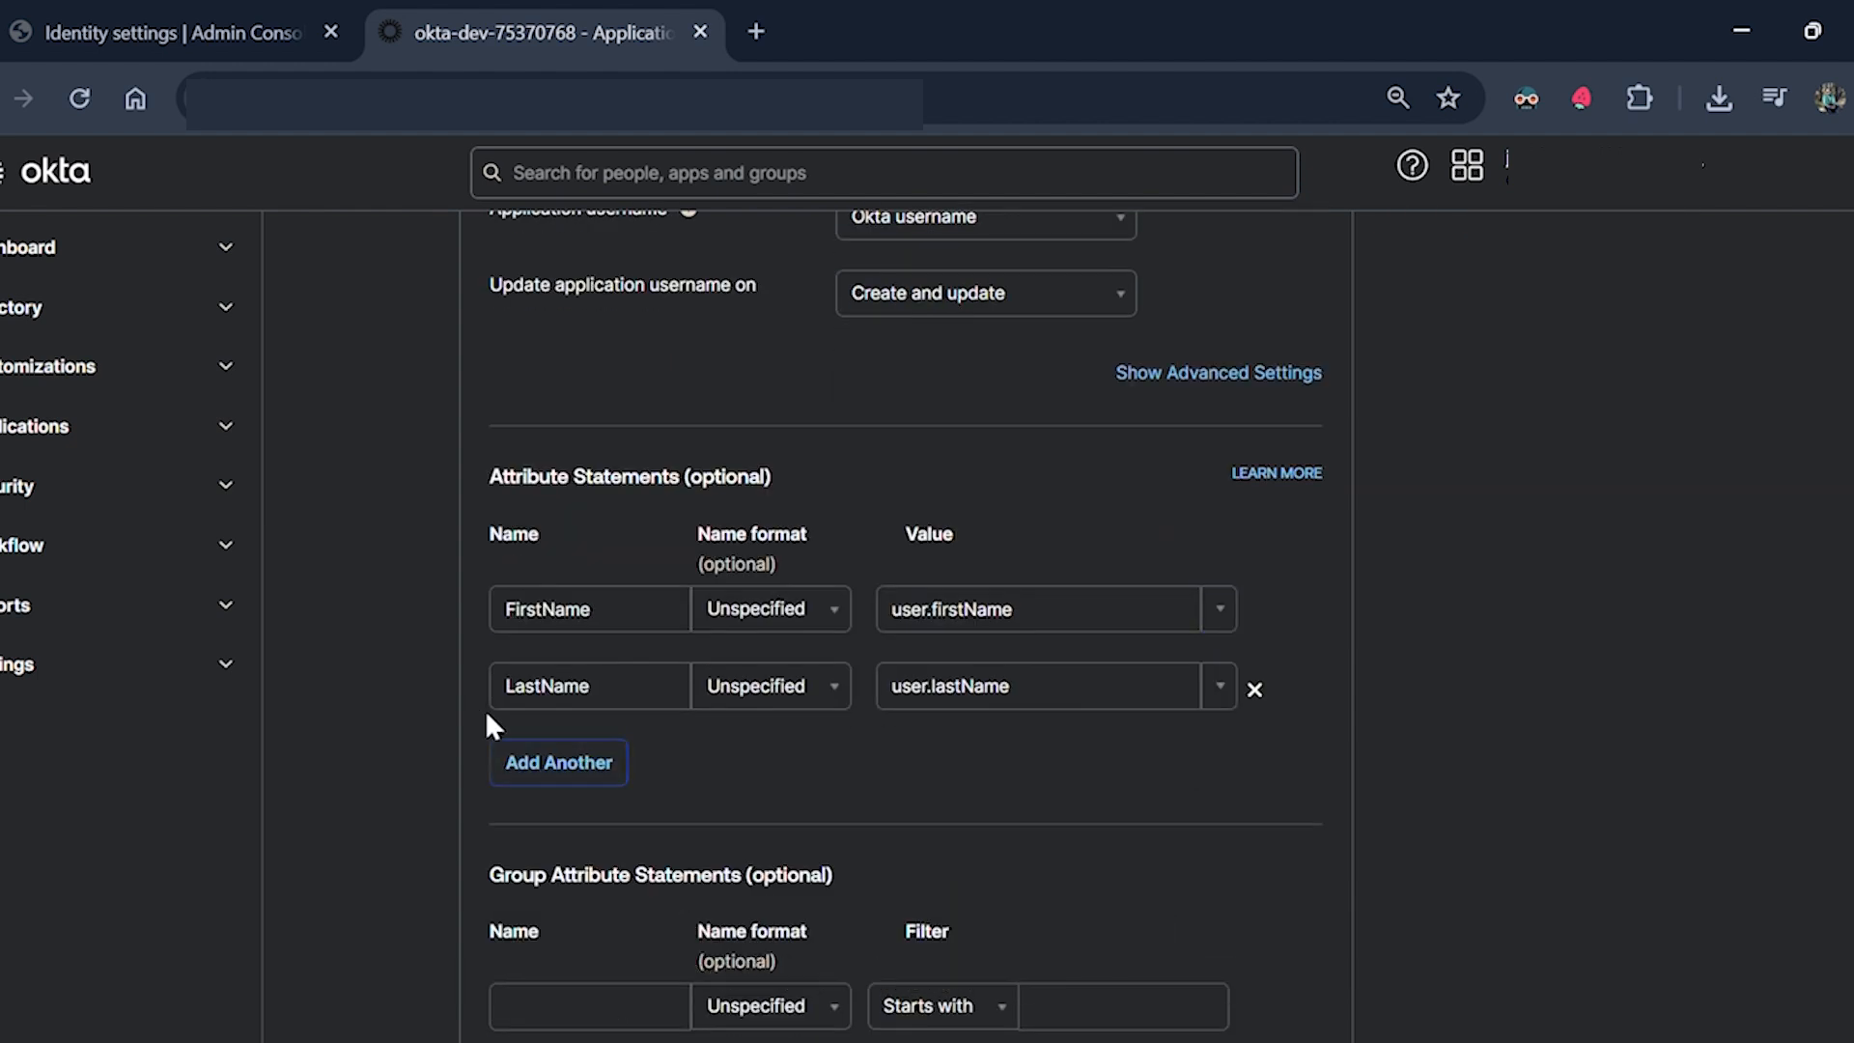
left_click(524, 771)
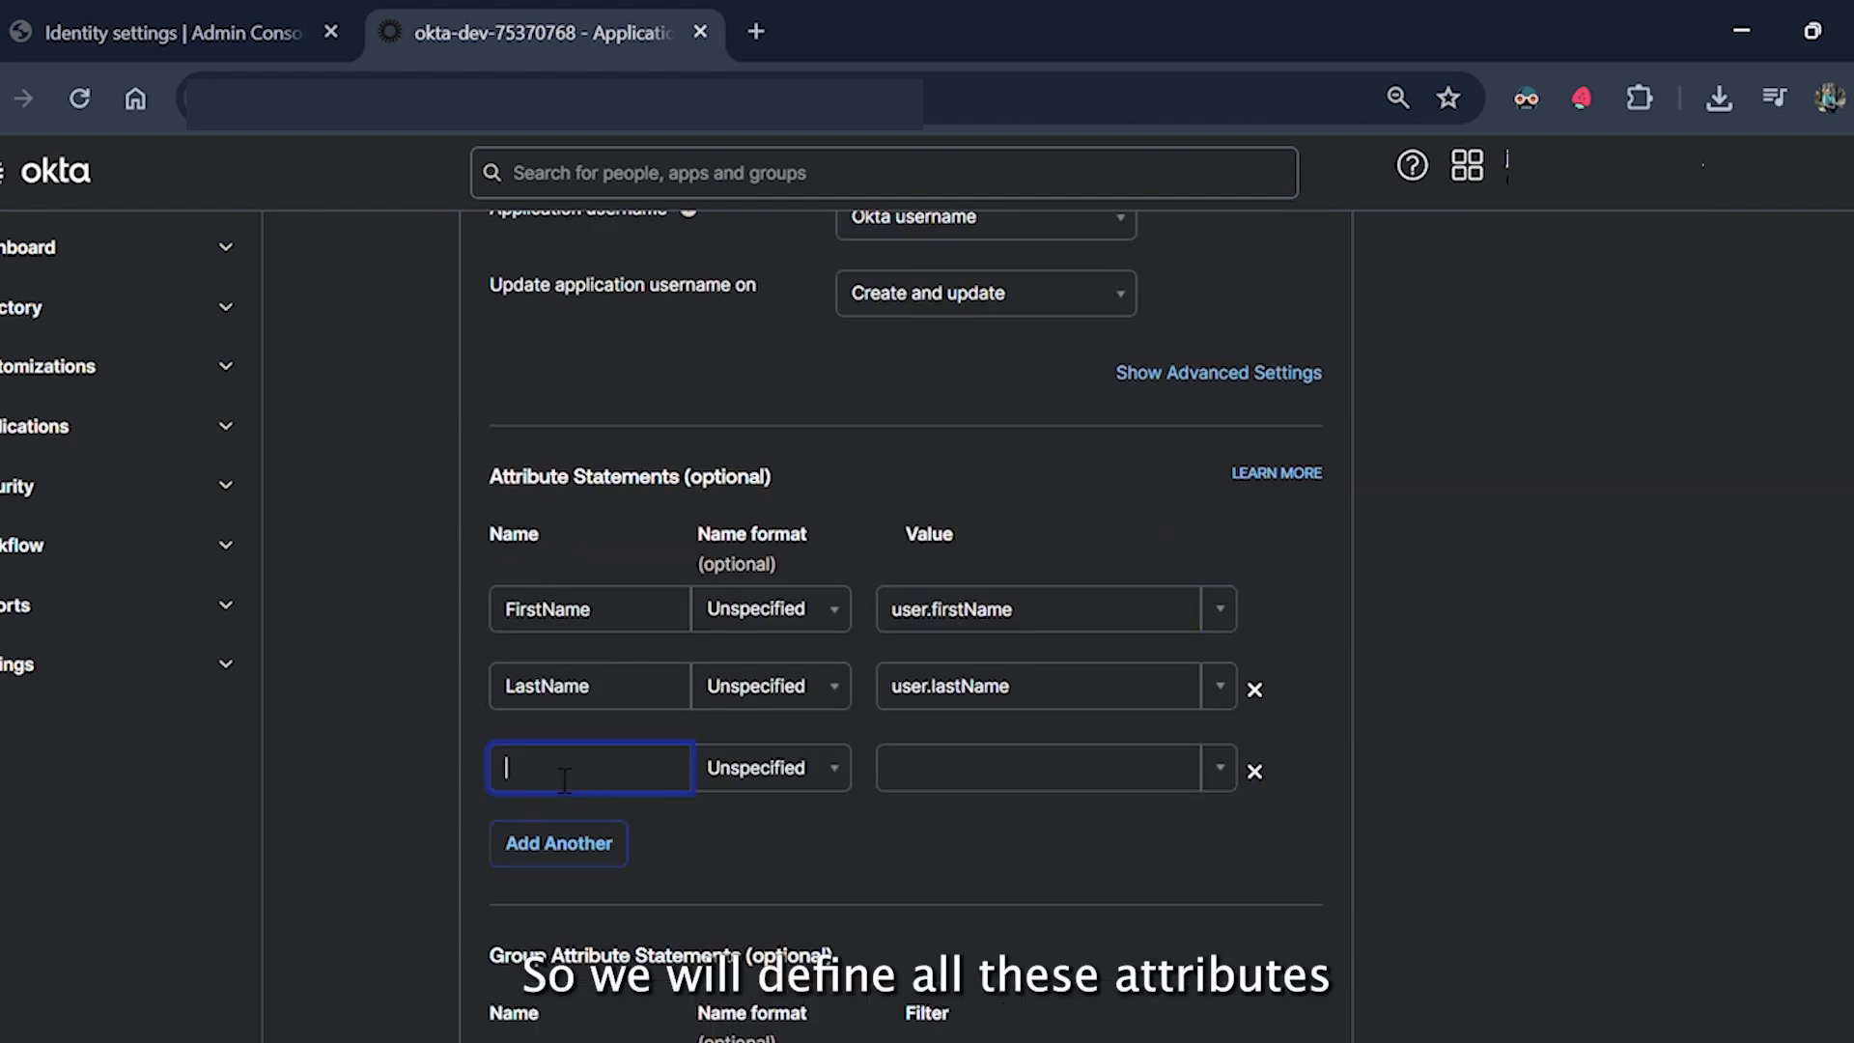
type("Email")
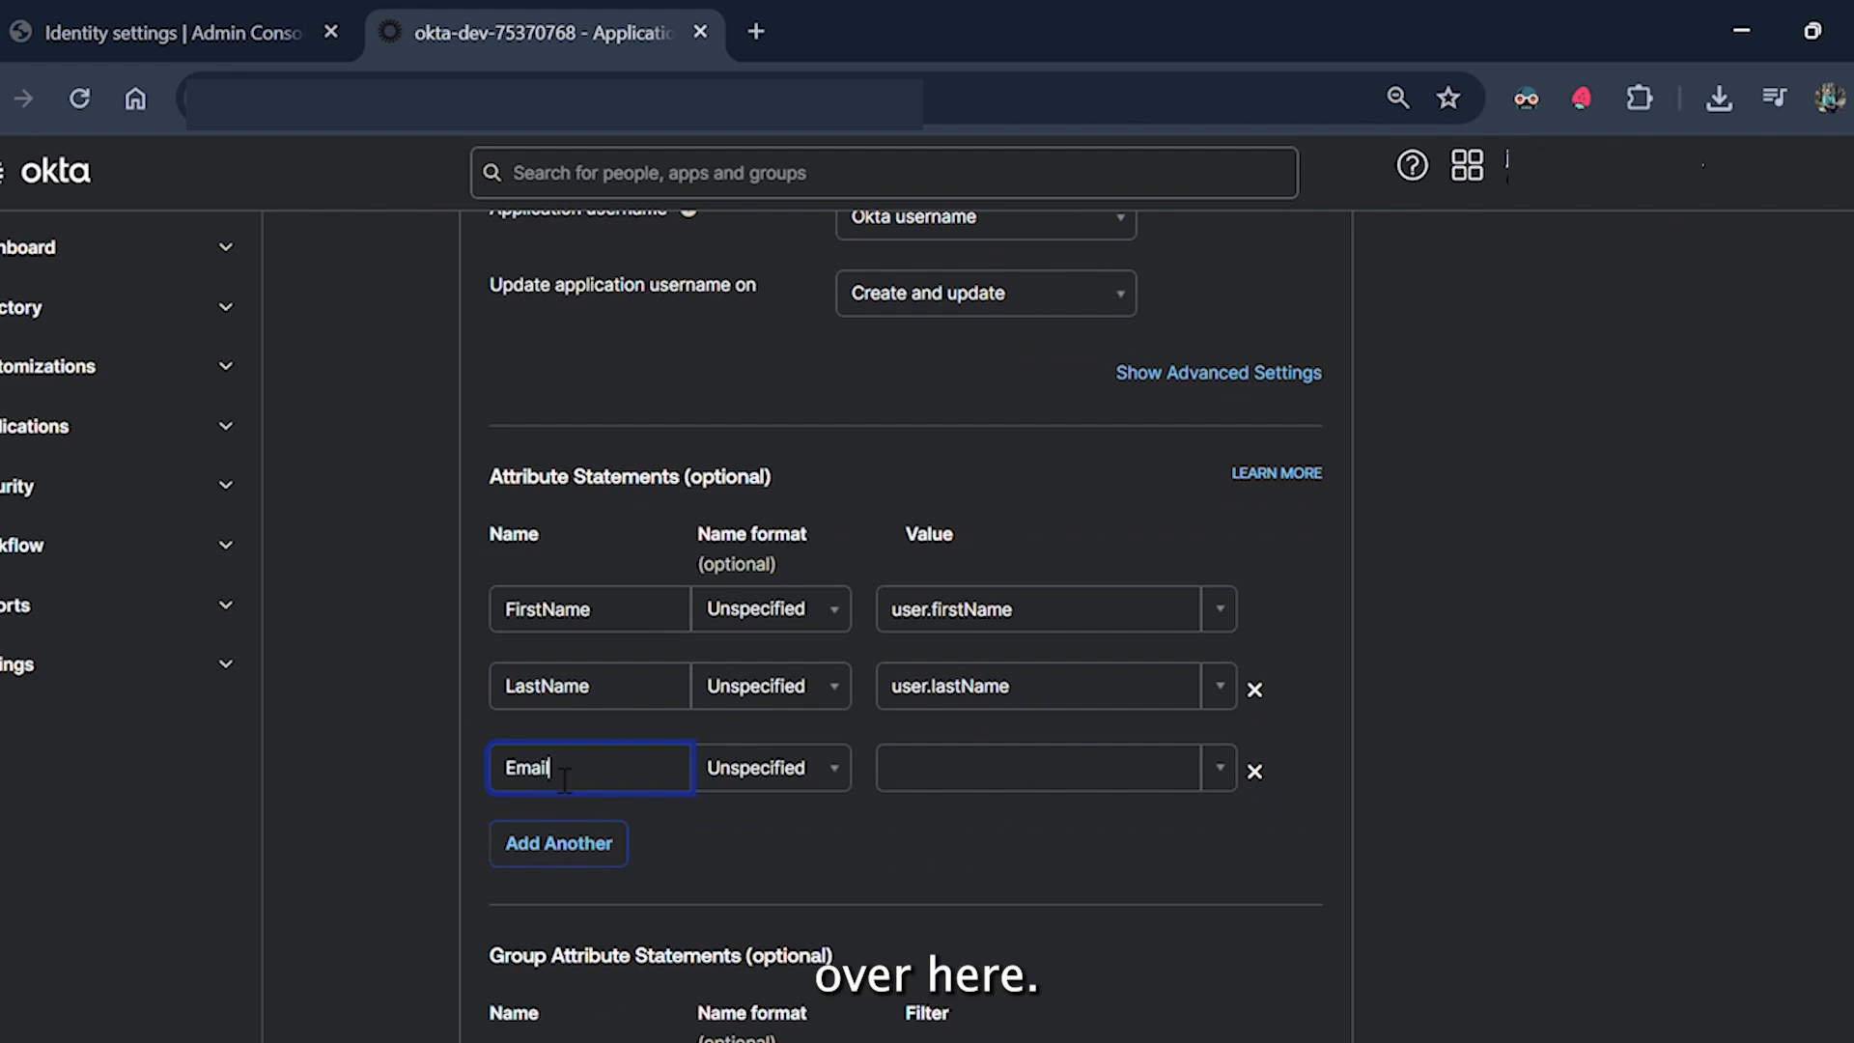
left_click(1224, 773)
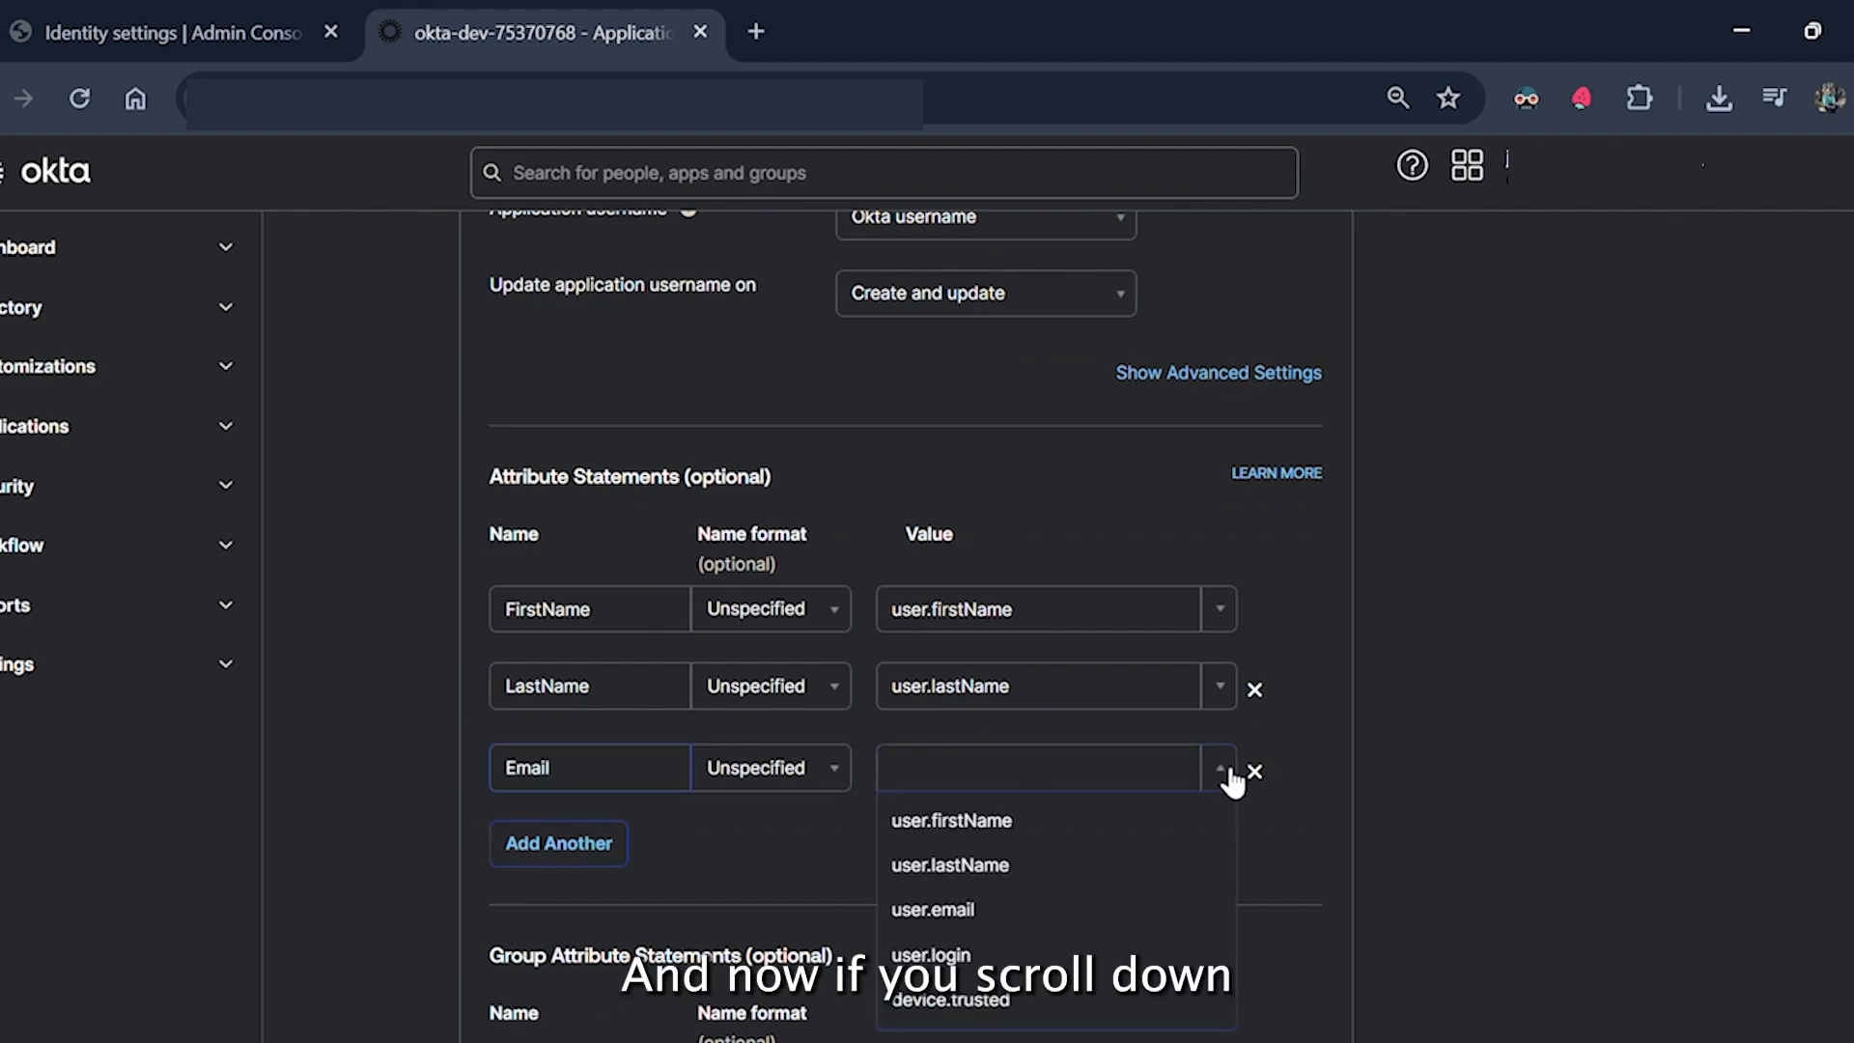
left_click(1021, 908)
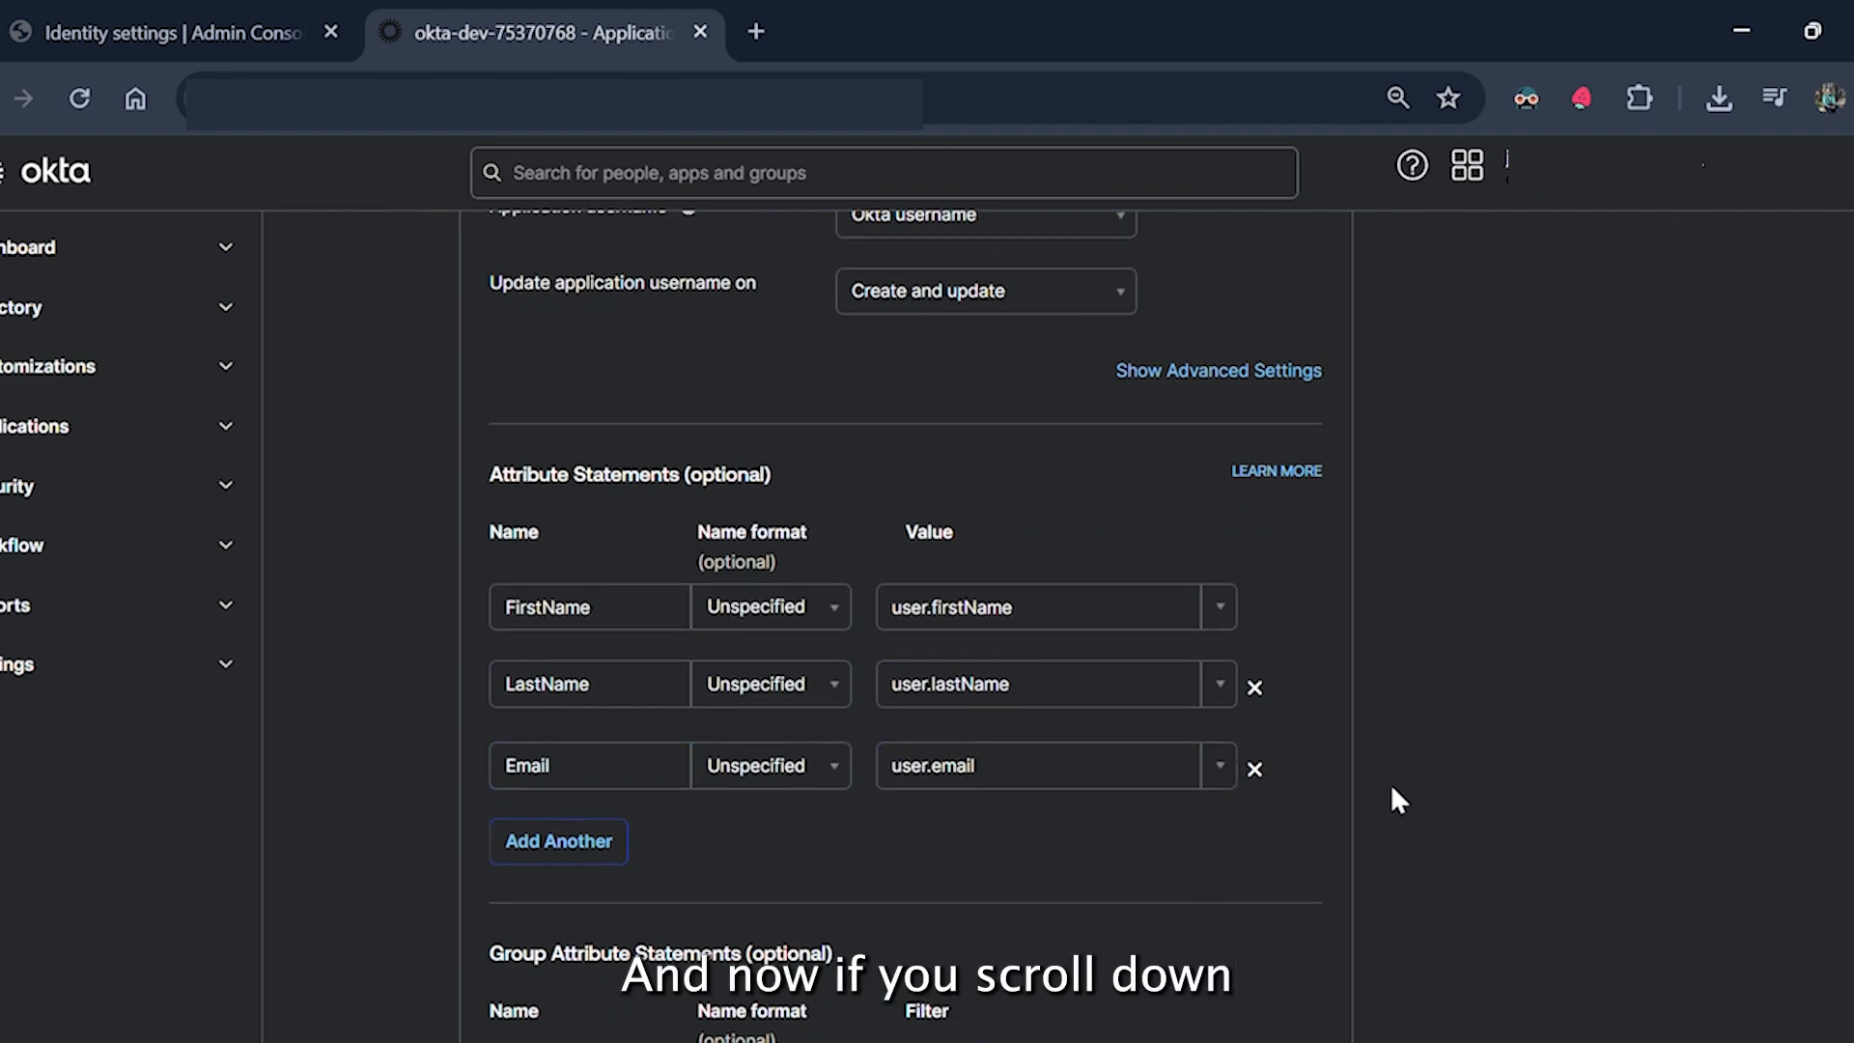
scroll(1395, 797, "down", 5)
scroll(1392, 787, "down", 3)
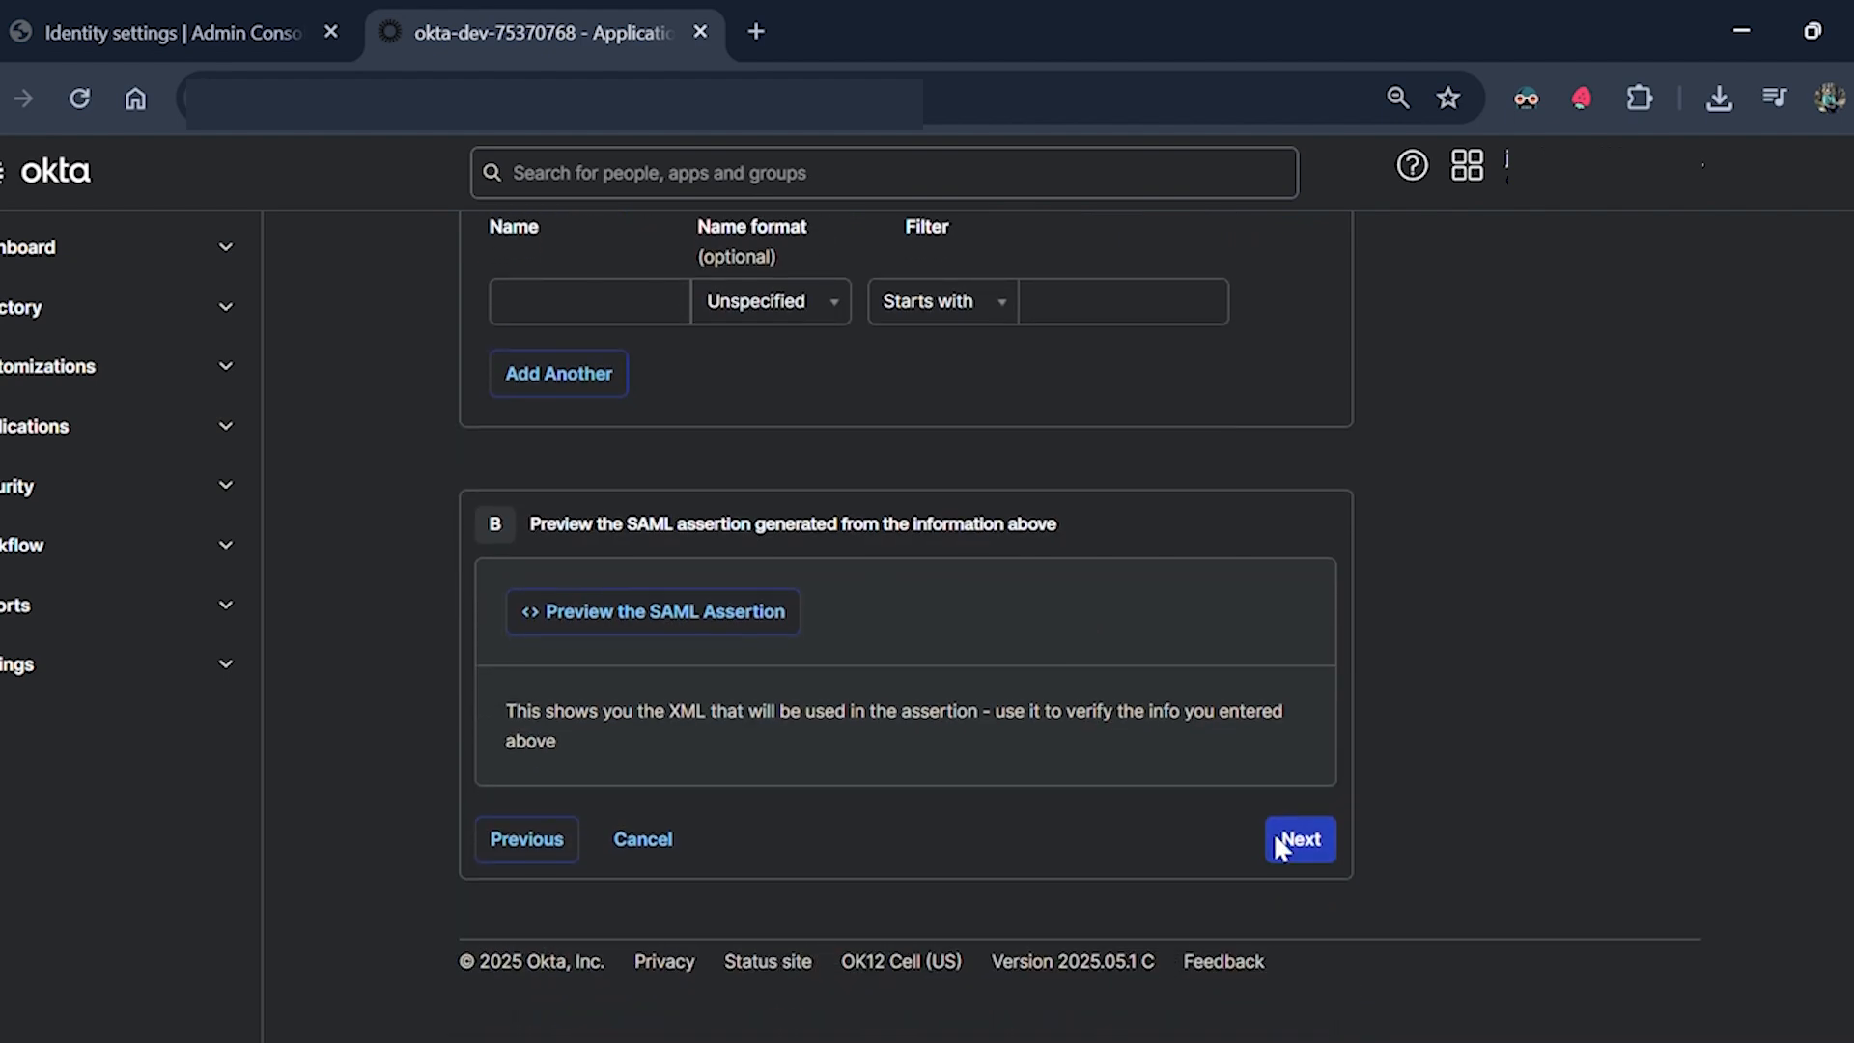
Mark that contacting the vendor is required to enable SAML, and finish the app.
left_click(1290, 842)
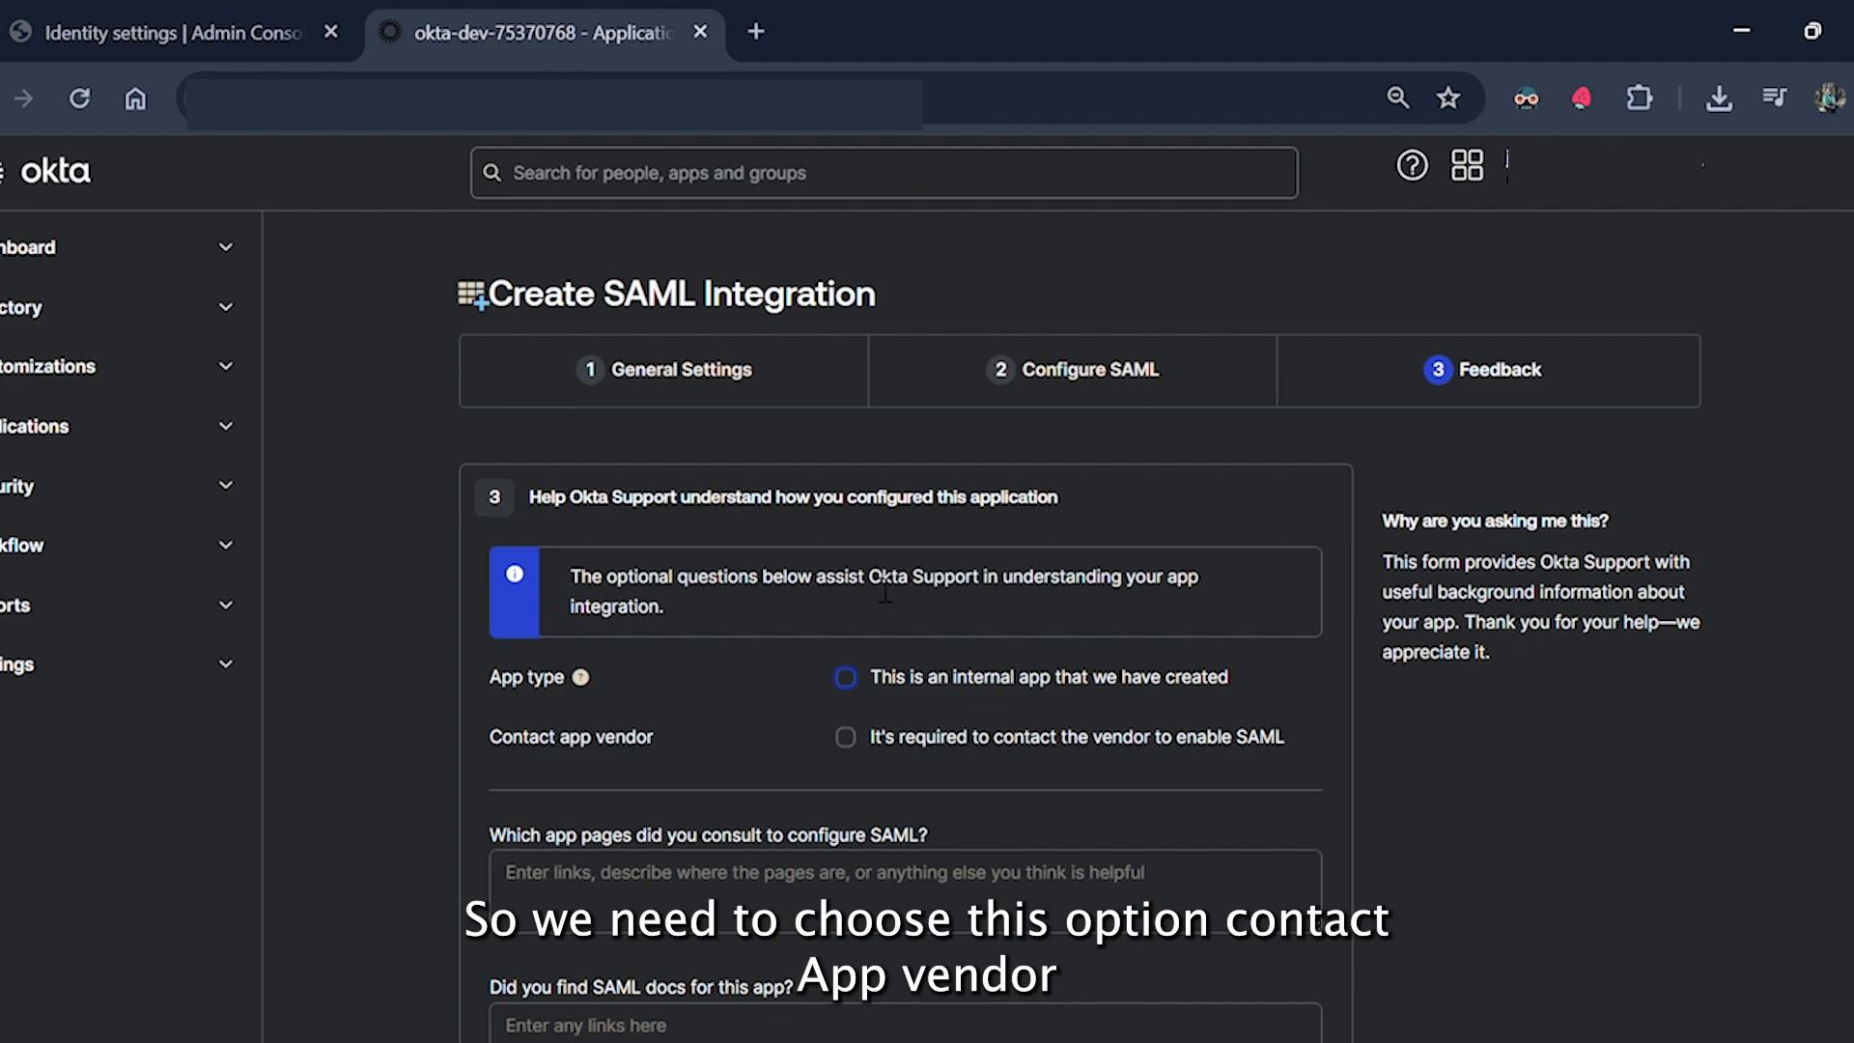
scroll(885, 595, "down", 2)
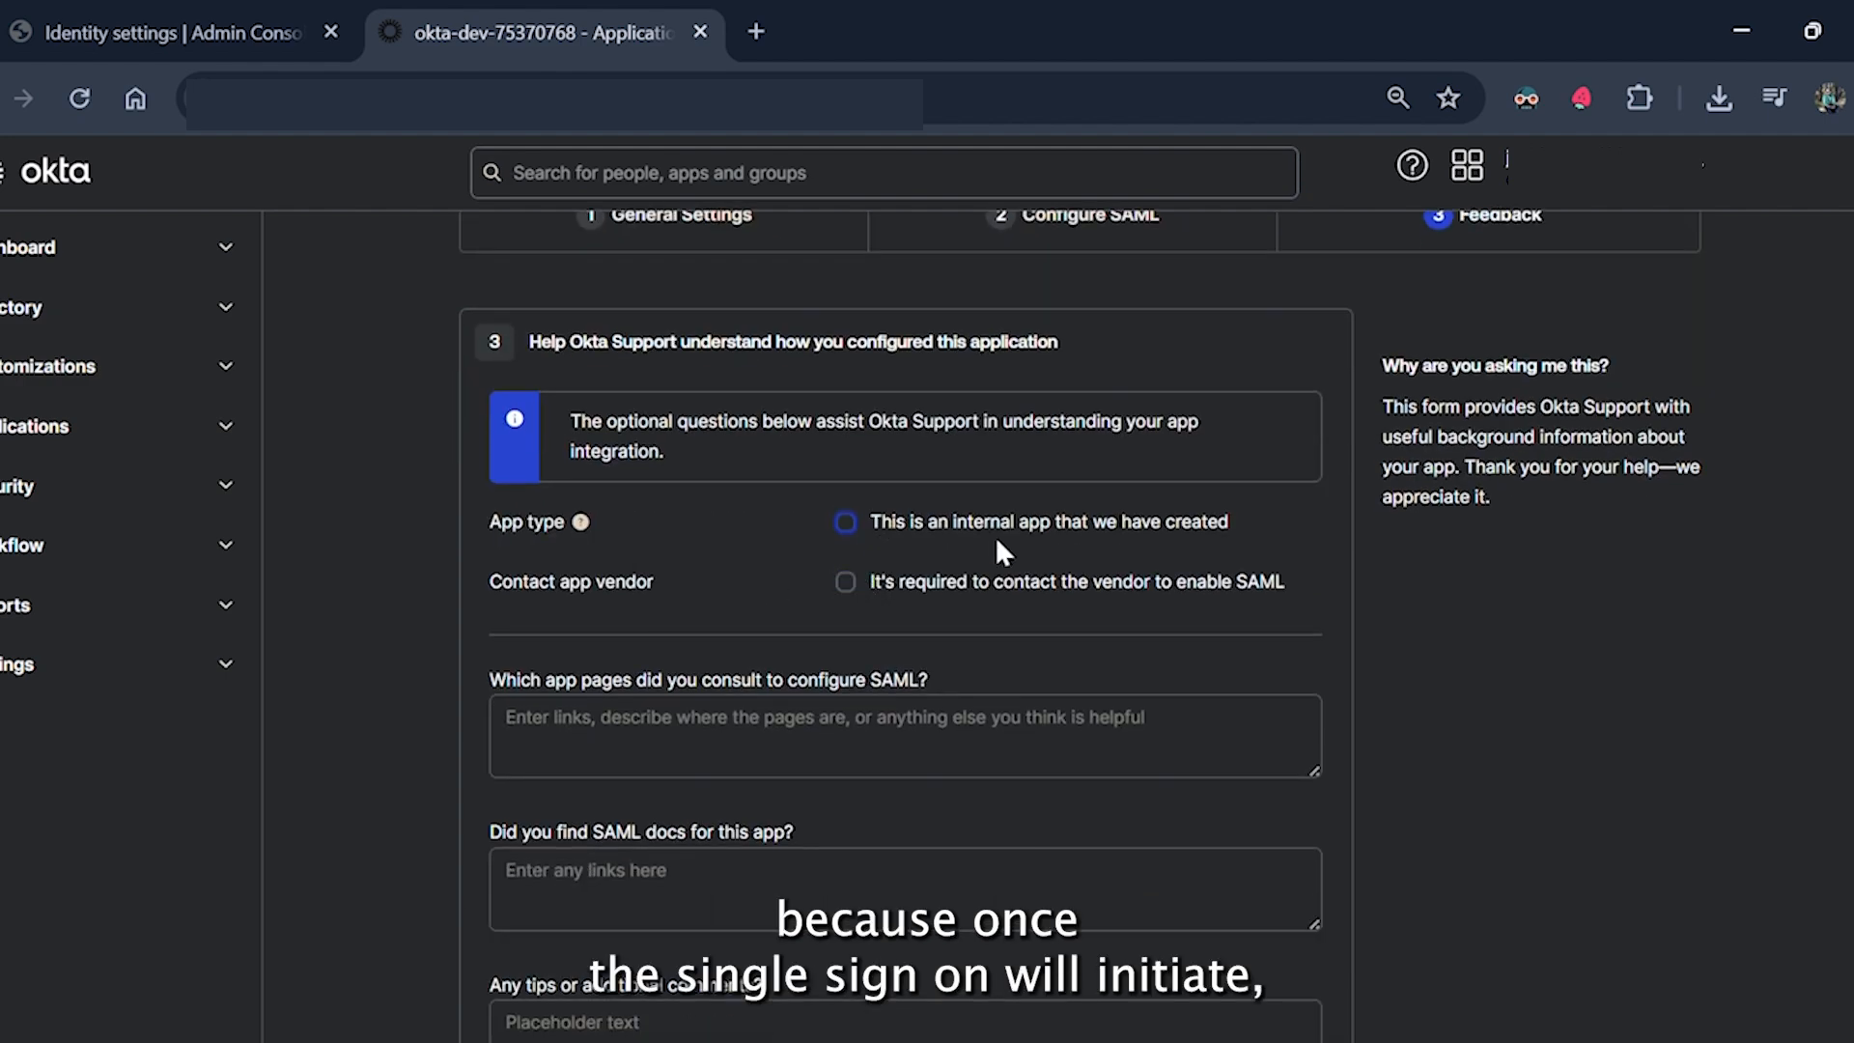
scroll(964, 599, "down", 2)
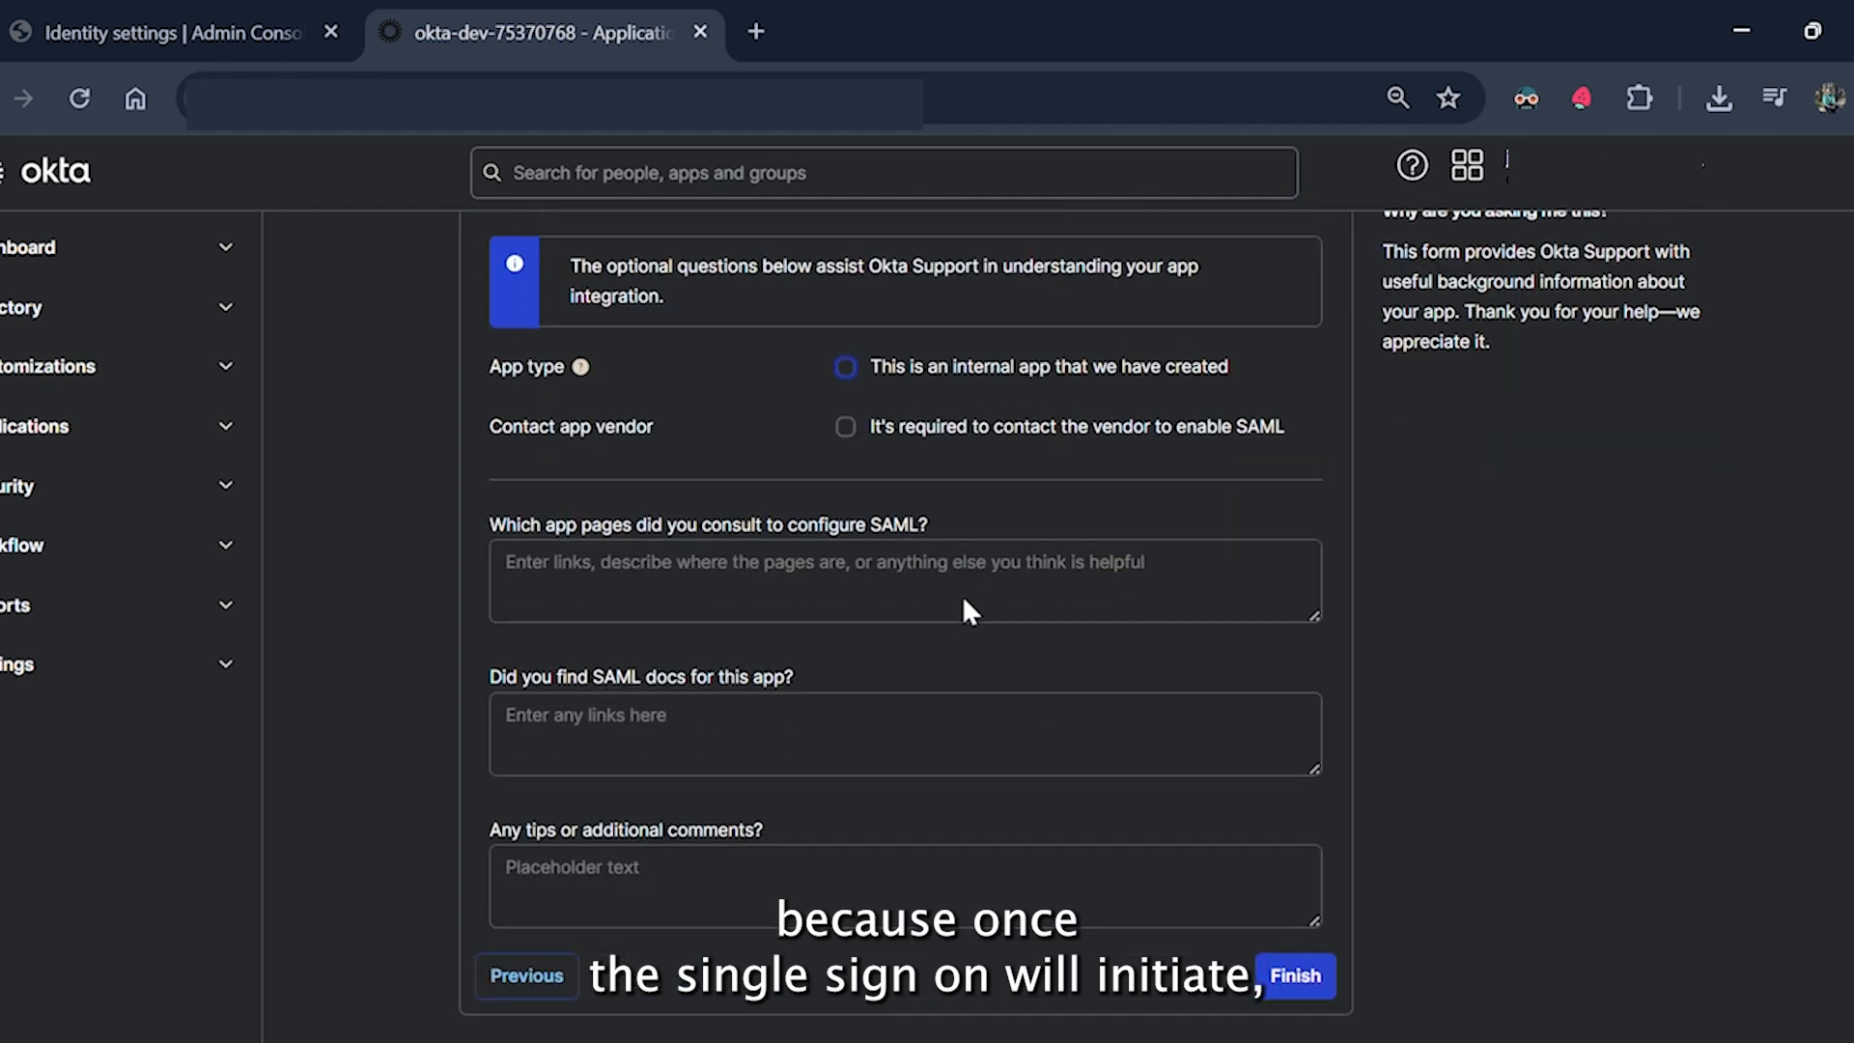
left_click(846, 427)
scroll(937, 528, "down", 2)
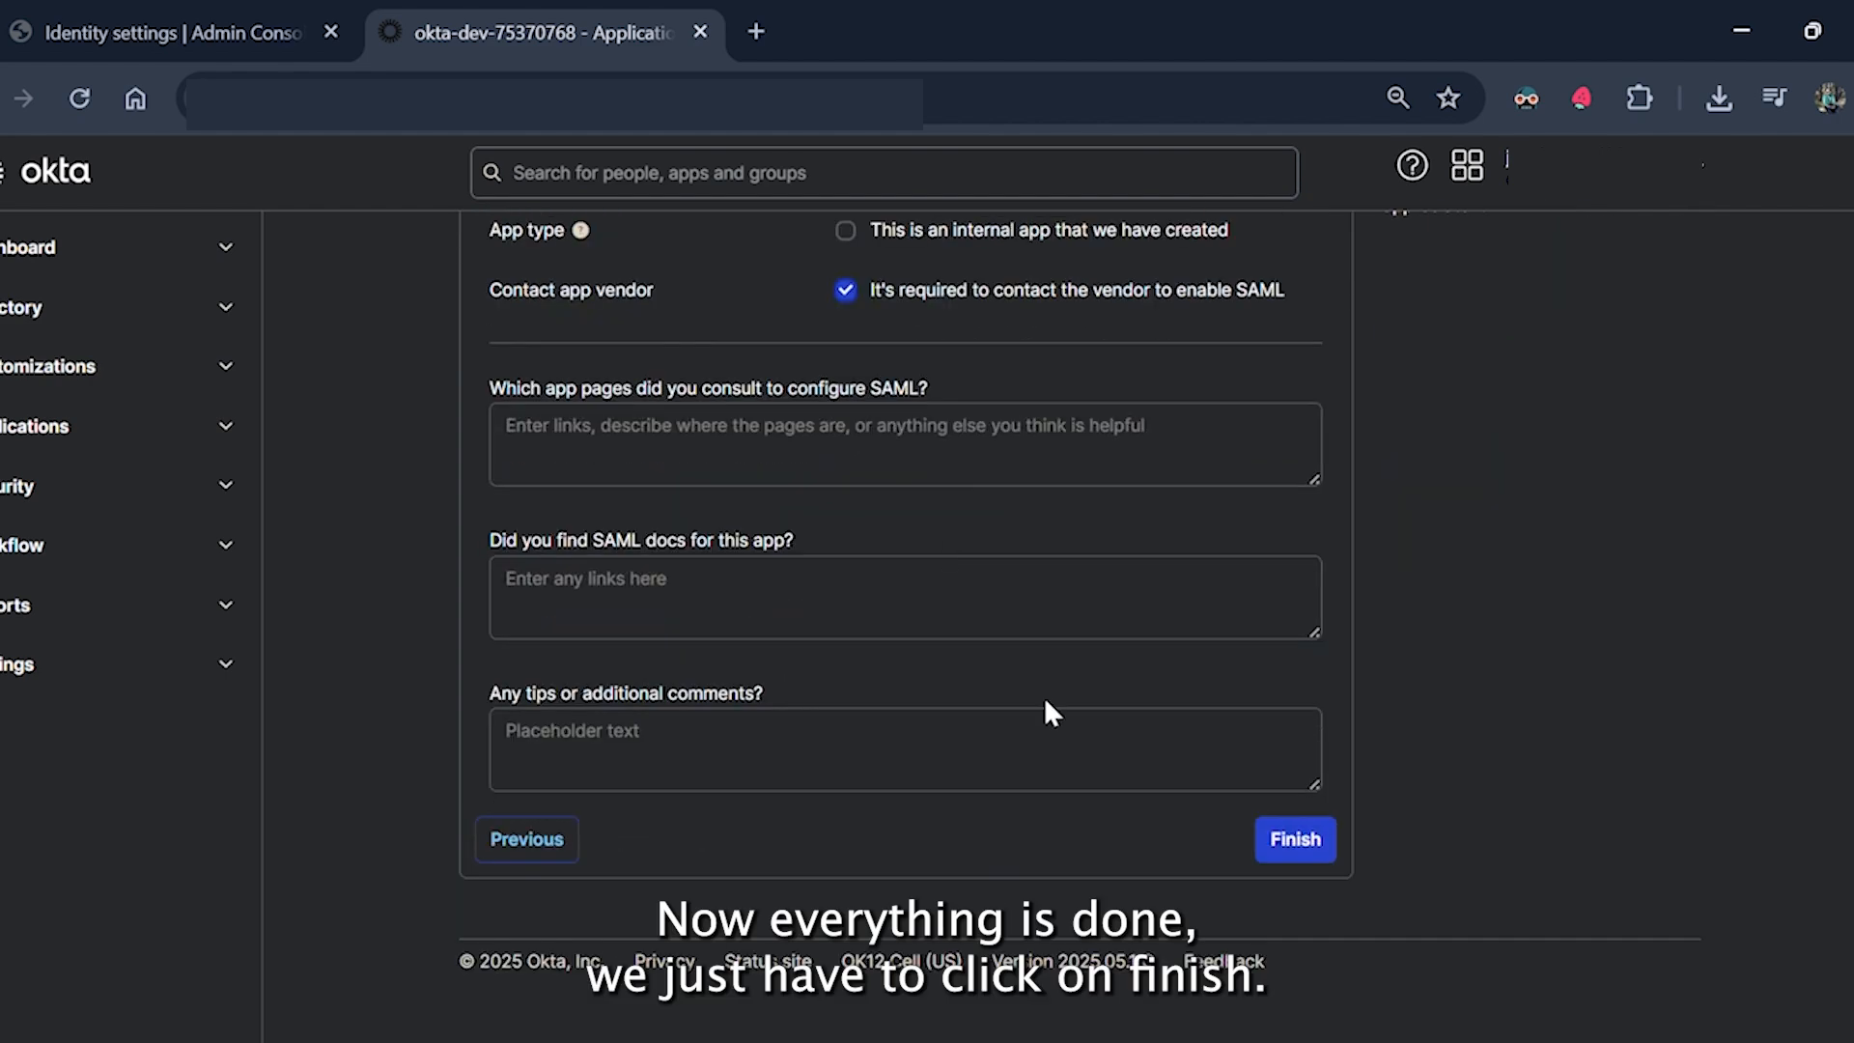
left_click(1295, 854)
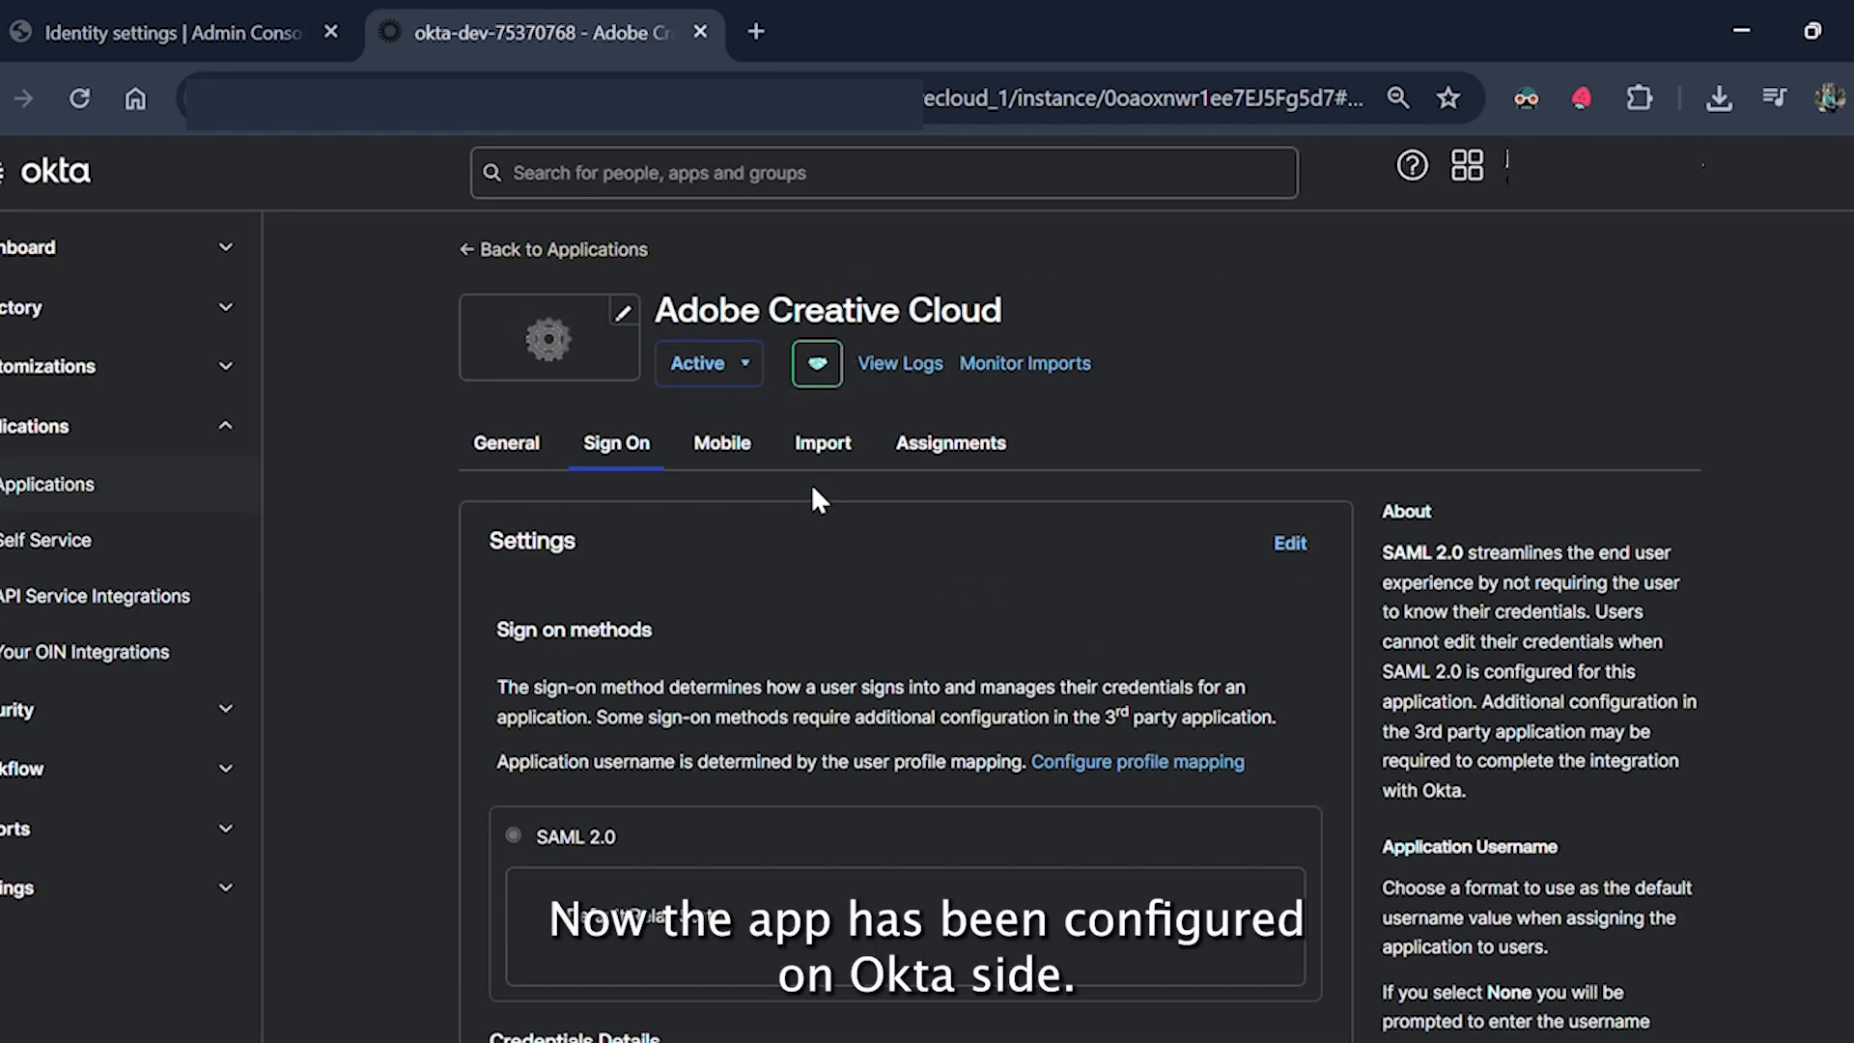
Save the active SHA-2 certificate's IdP metadata XML as a file, then close its tab.
scroll(786, 722, "down", 3)
scroll(789, 738, "down", 3)
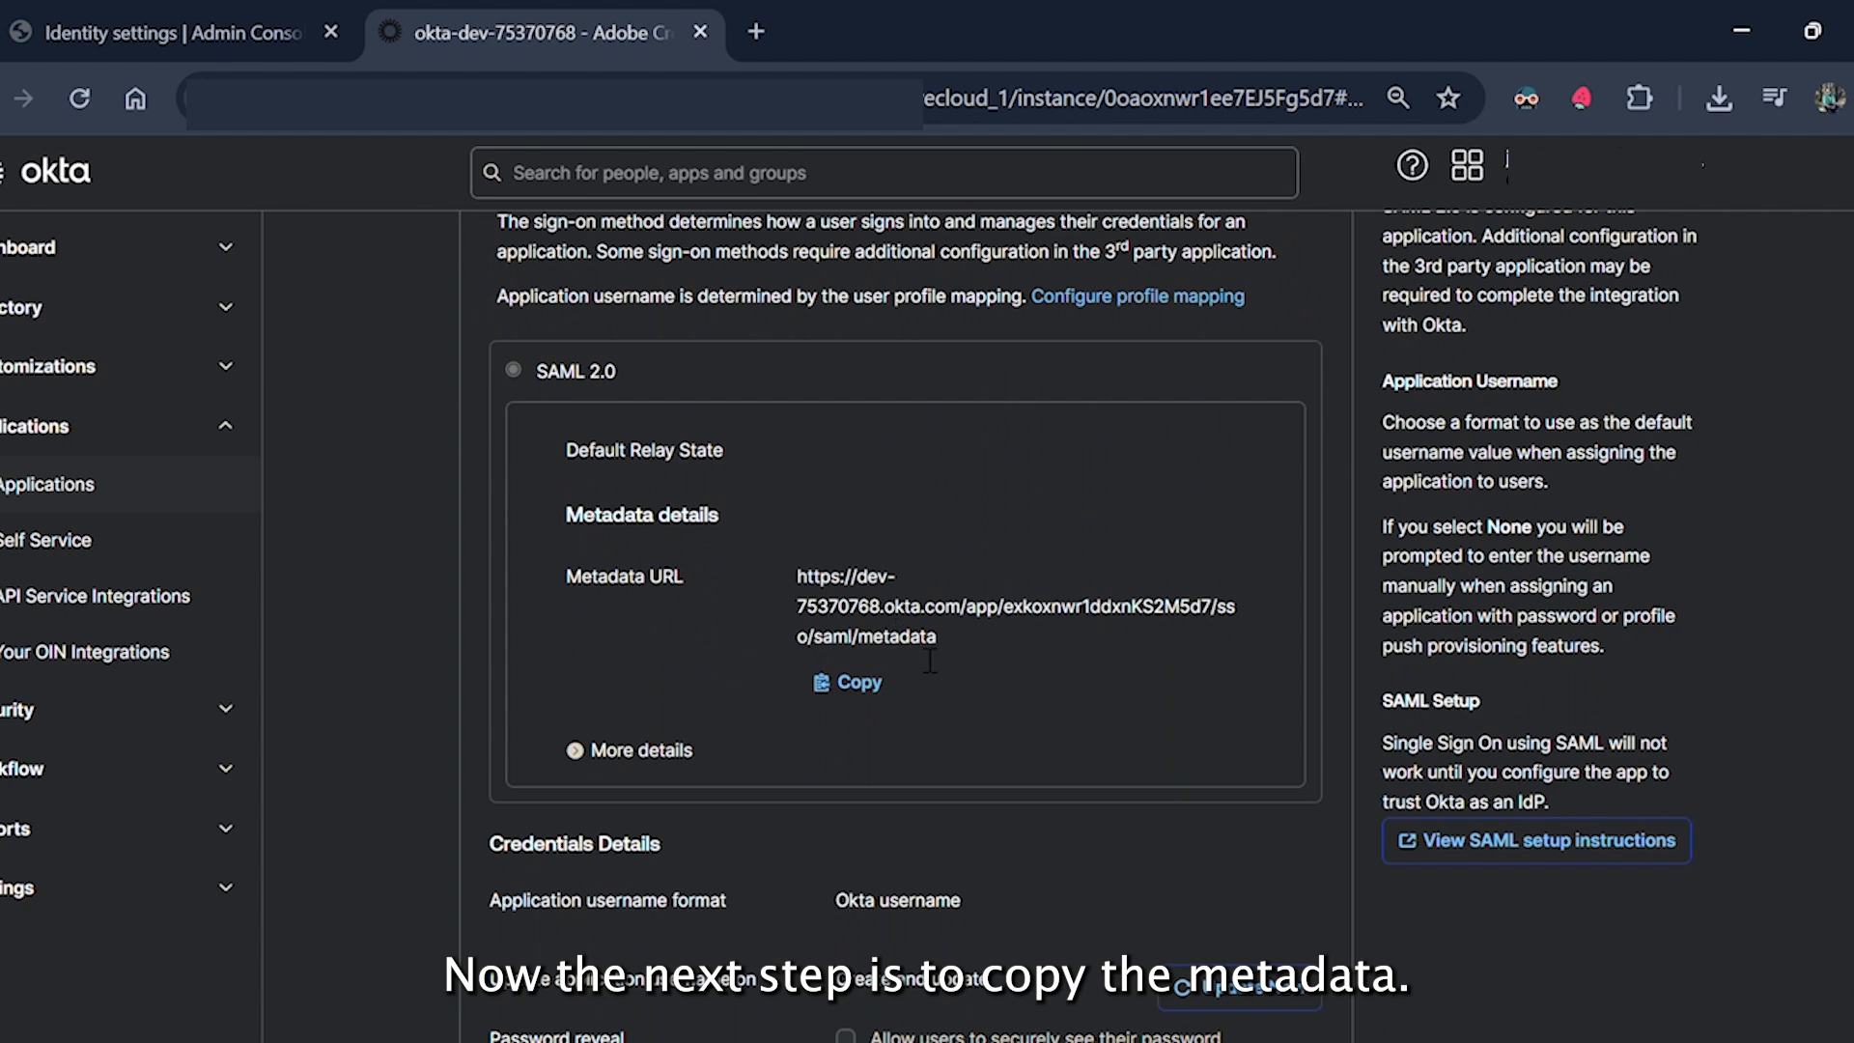
scroll(983, 650, "down", 10)
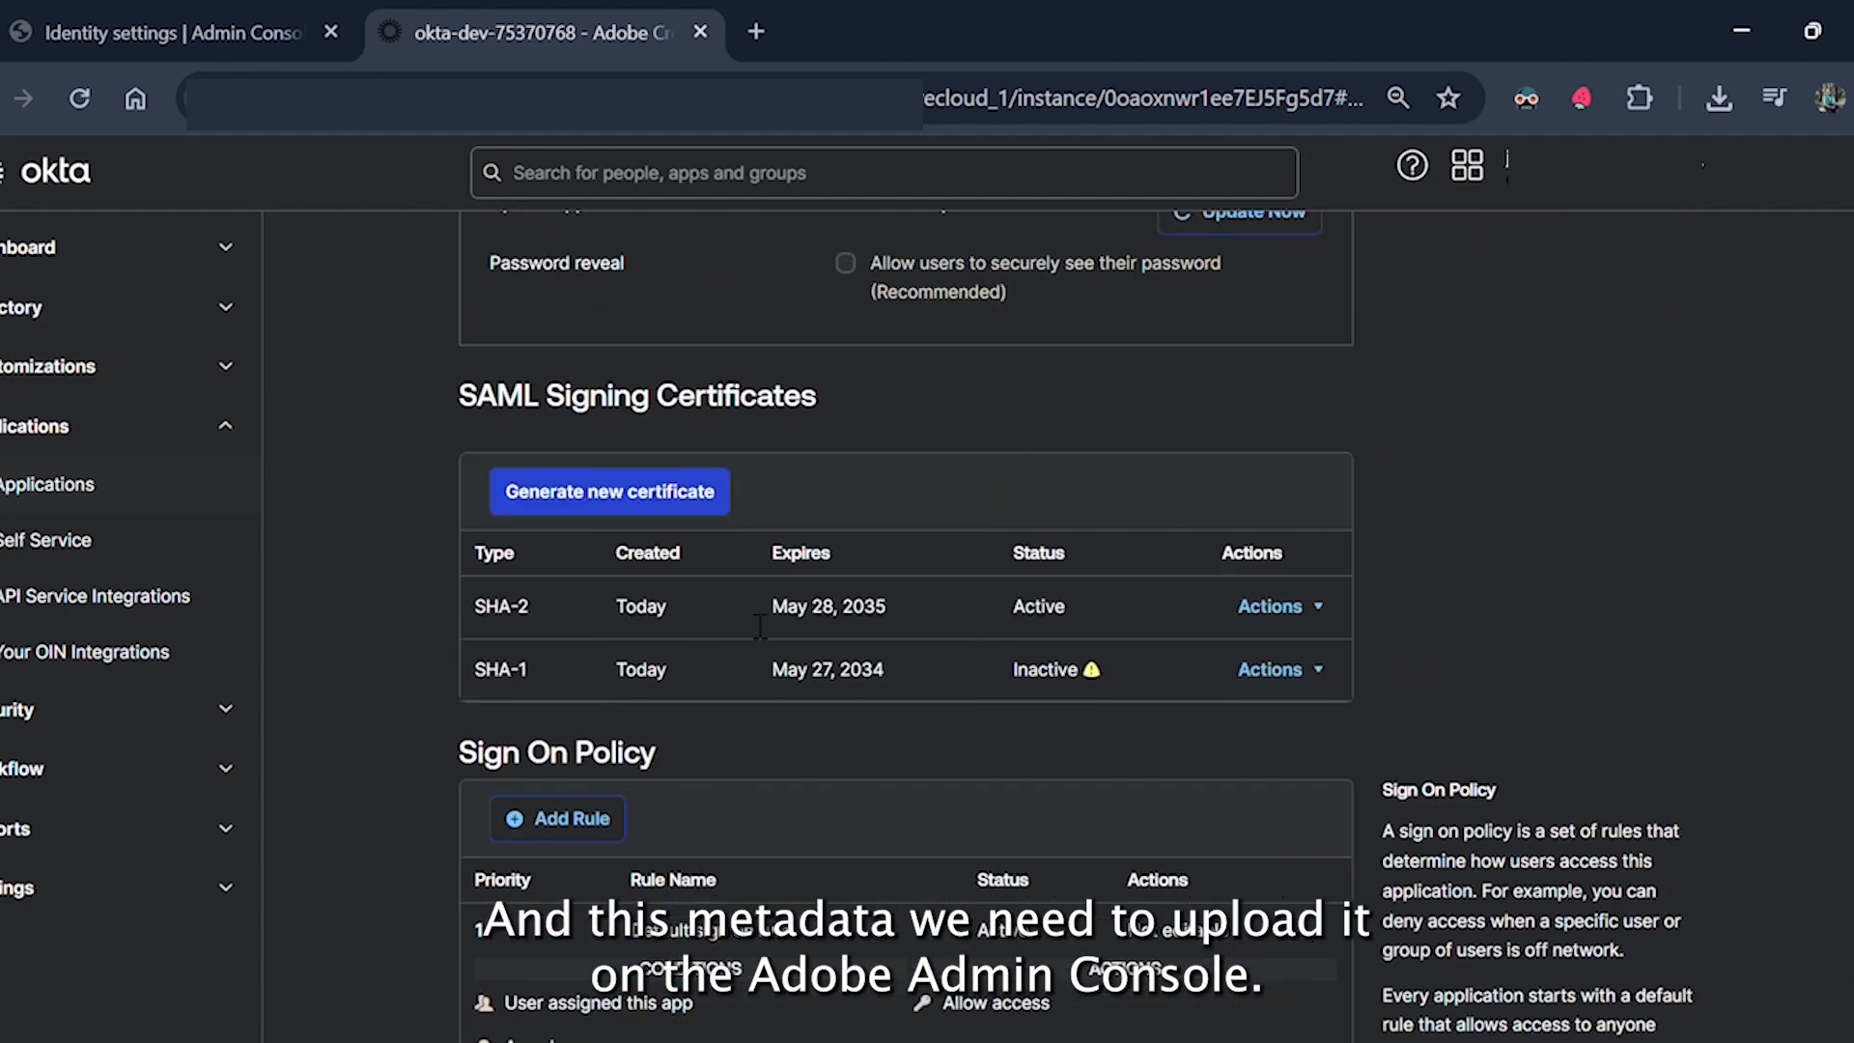
left_click(1312, 605)
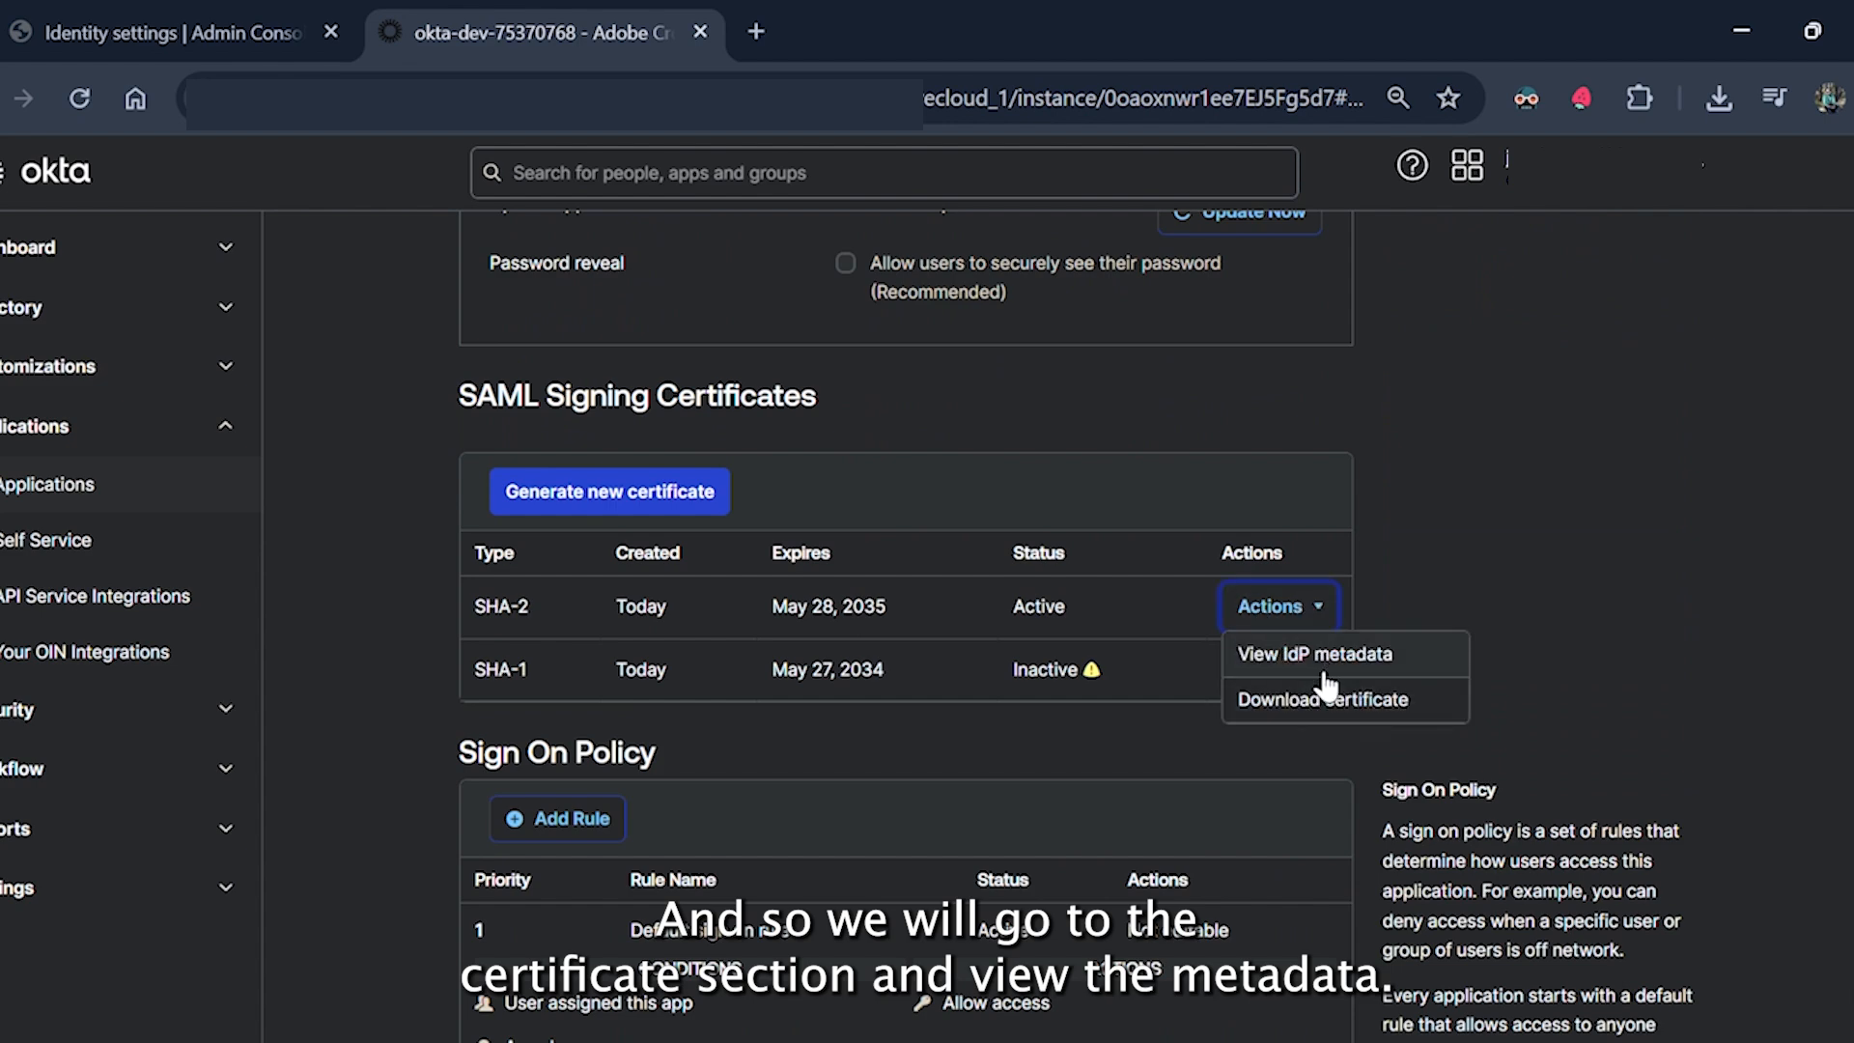
left_click(1318, 657)
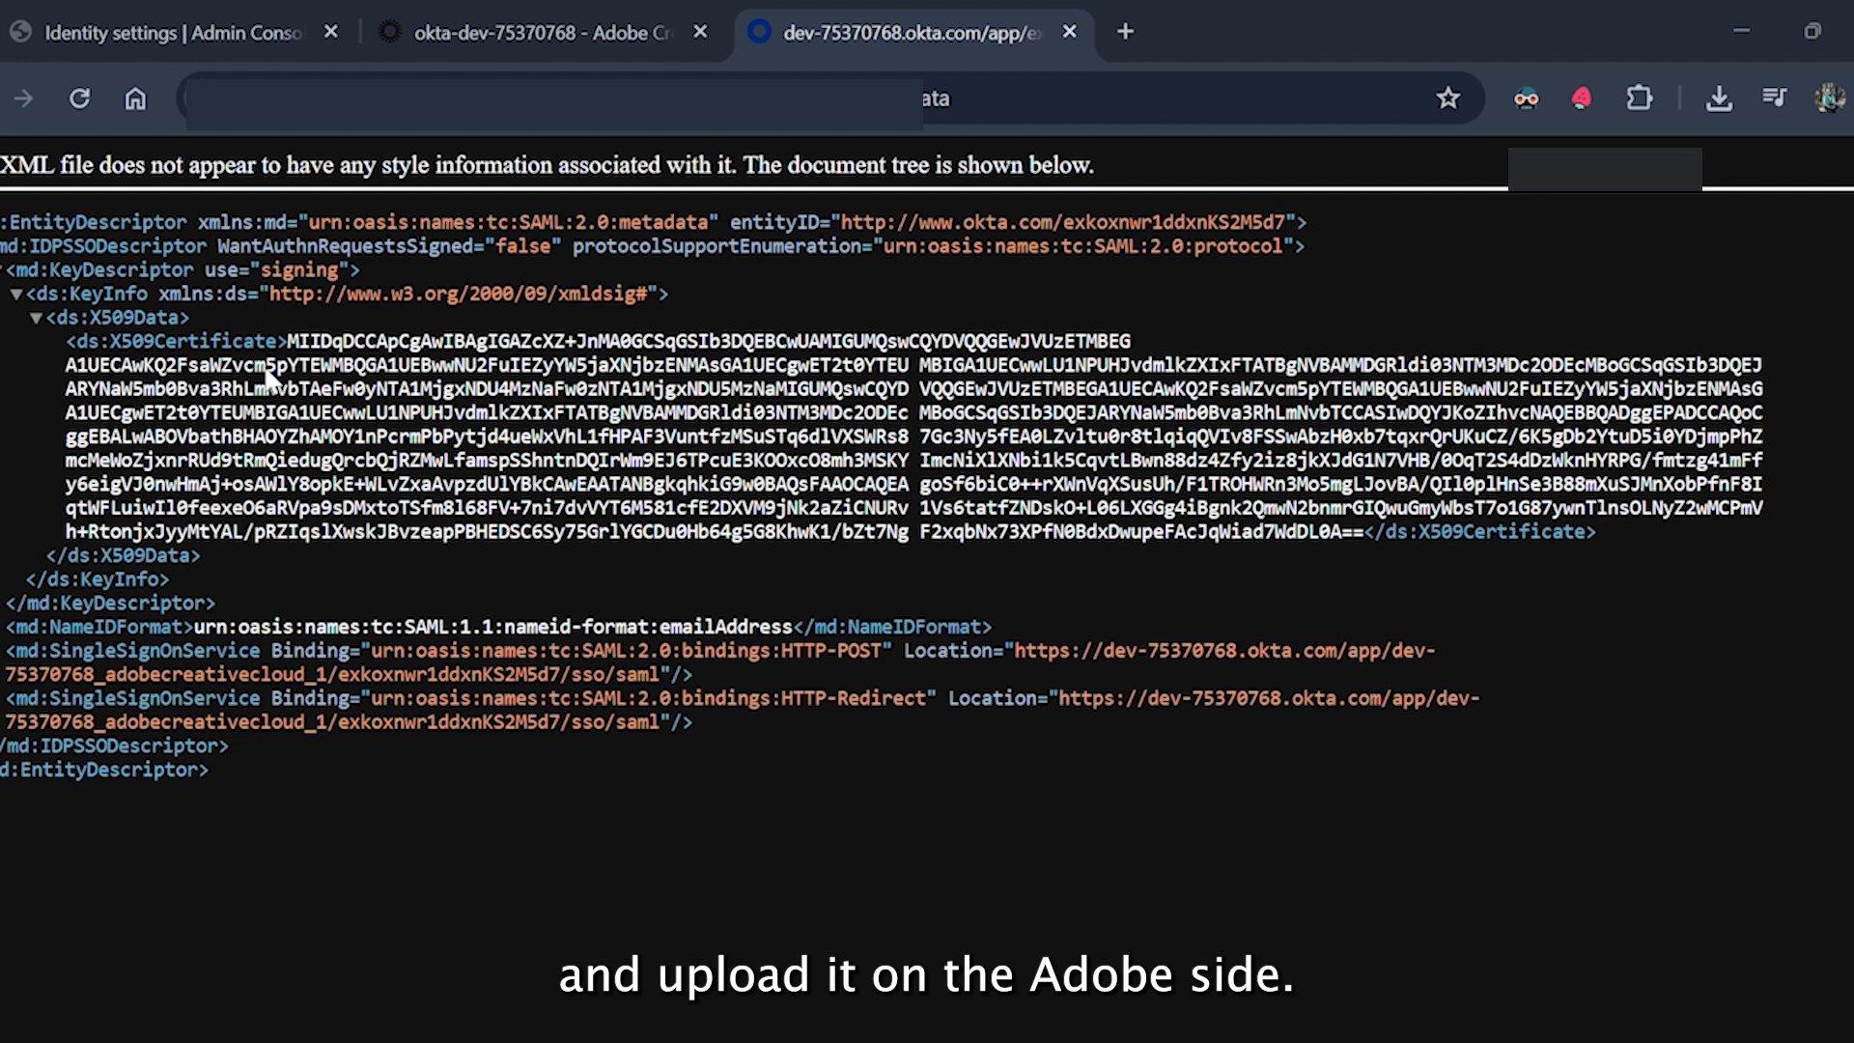
left_click(329, 517)
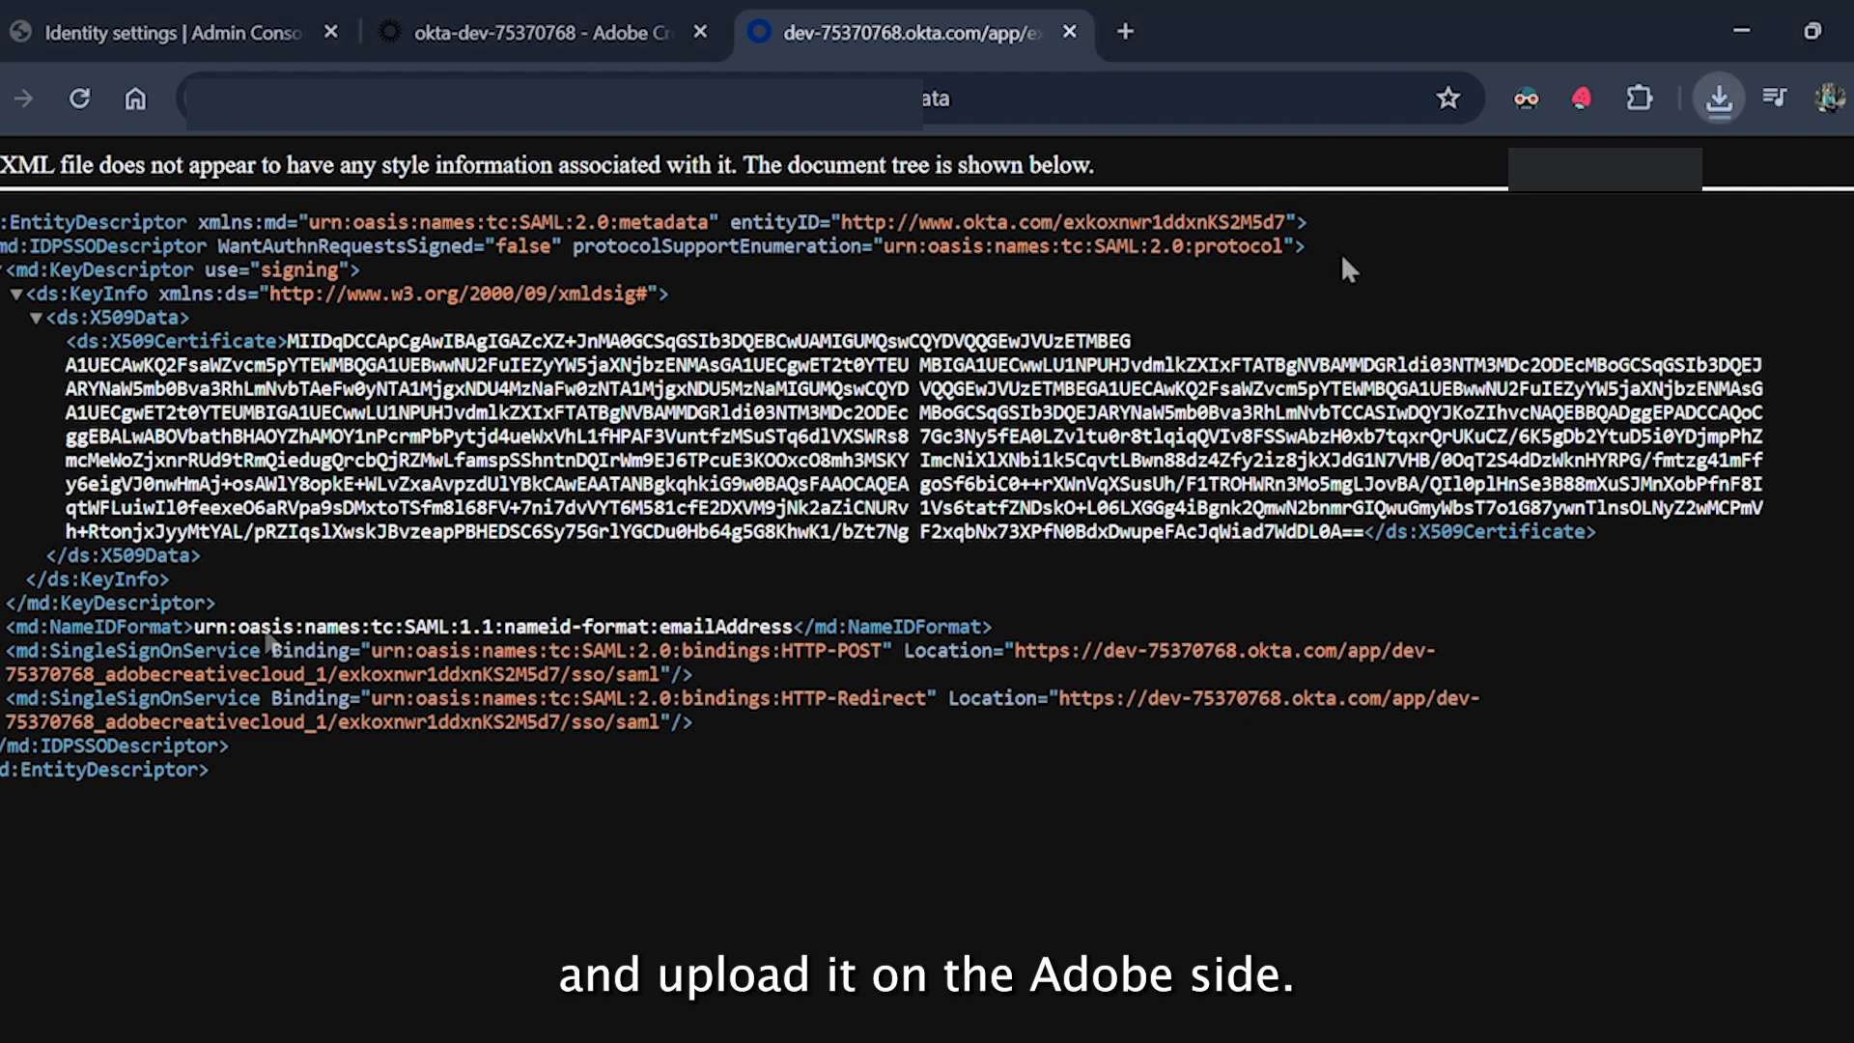
left_click(1067, 33)
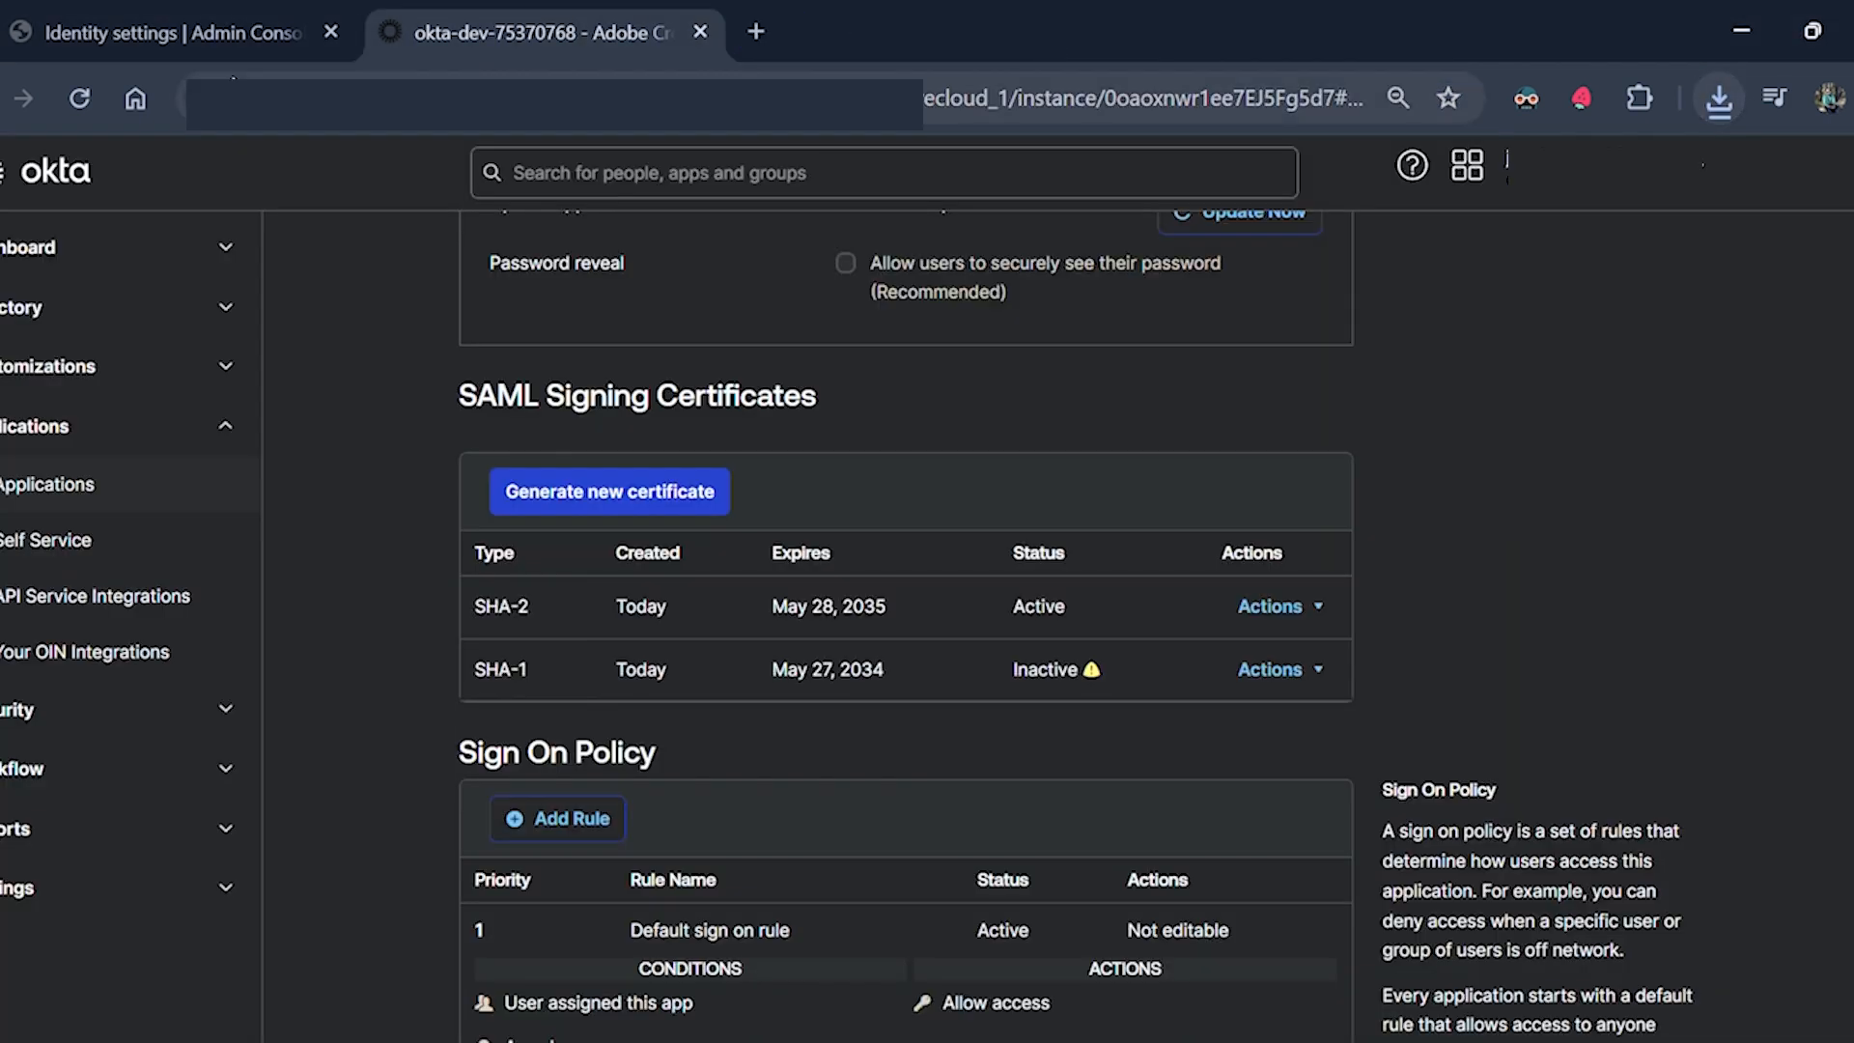
Upload Okta's metadata.xml to the Adobe directory, accept the attribute mappings, and complete setup.
left_click(203, 46)
scroll(755, 748, "down", 5)
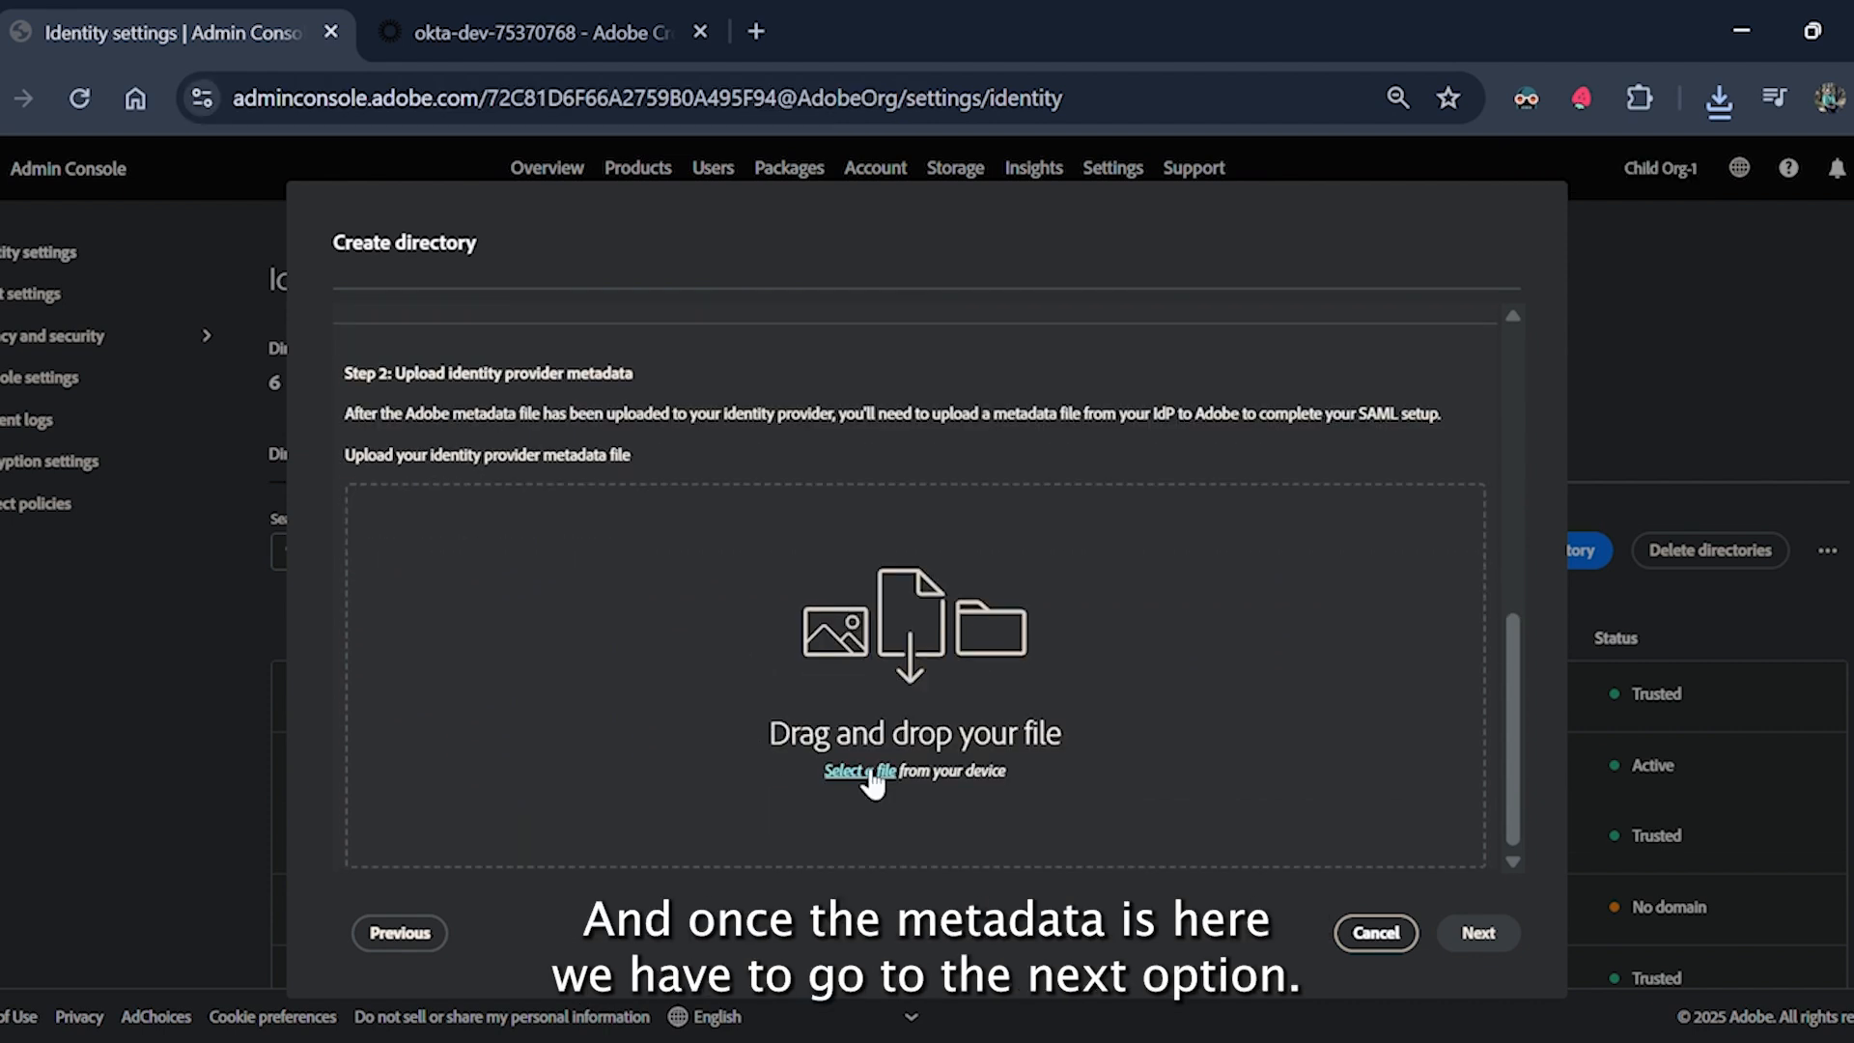
left_click(866, 772)
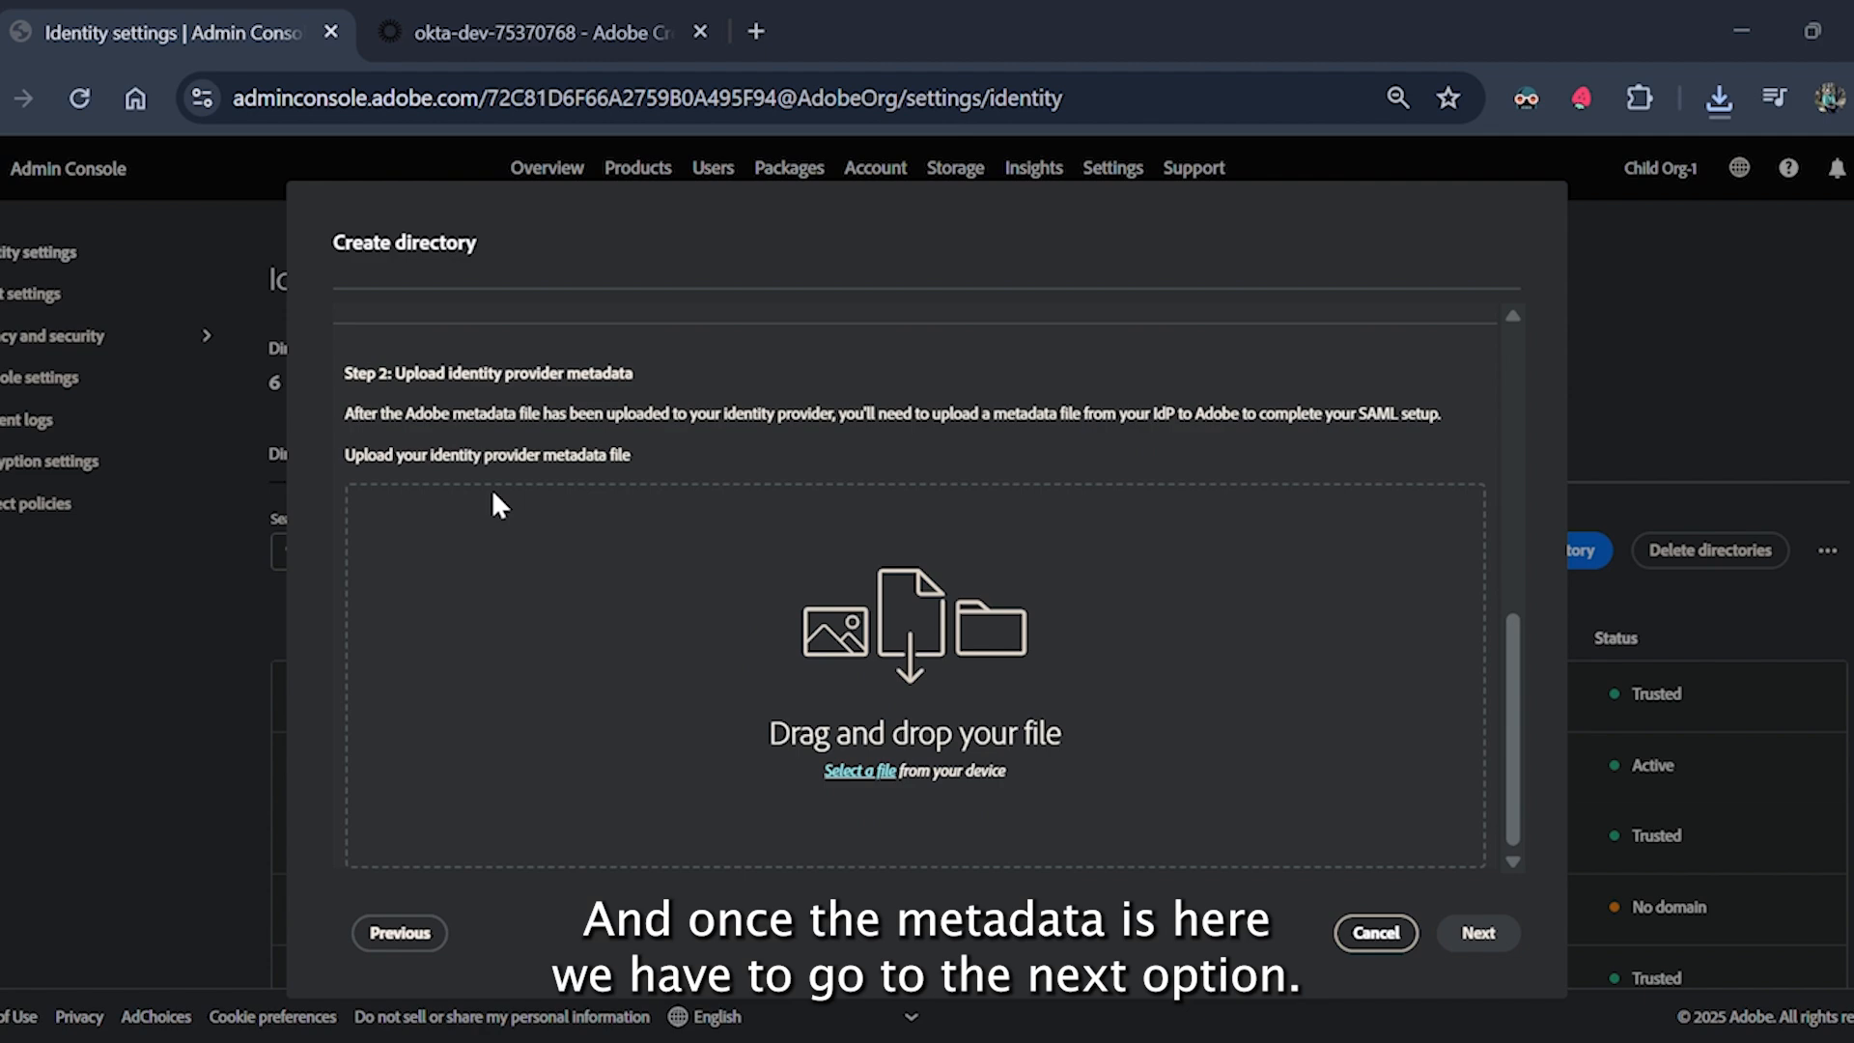
left_click(647, 595)
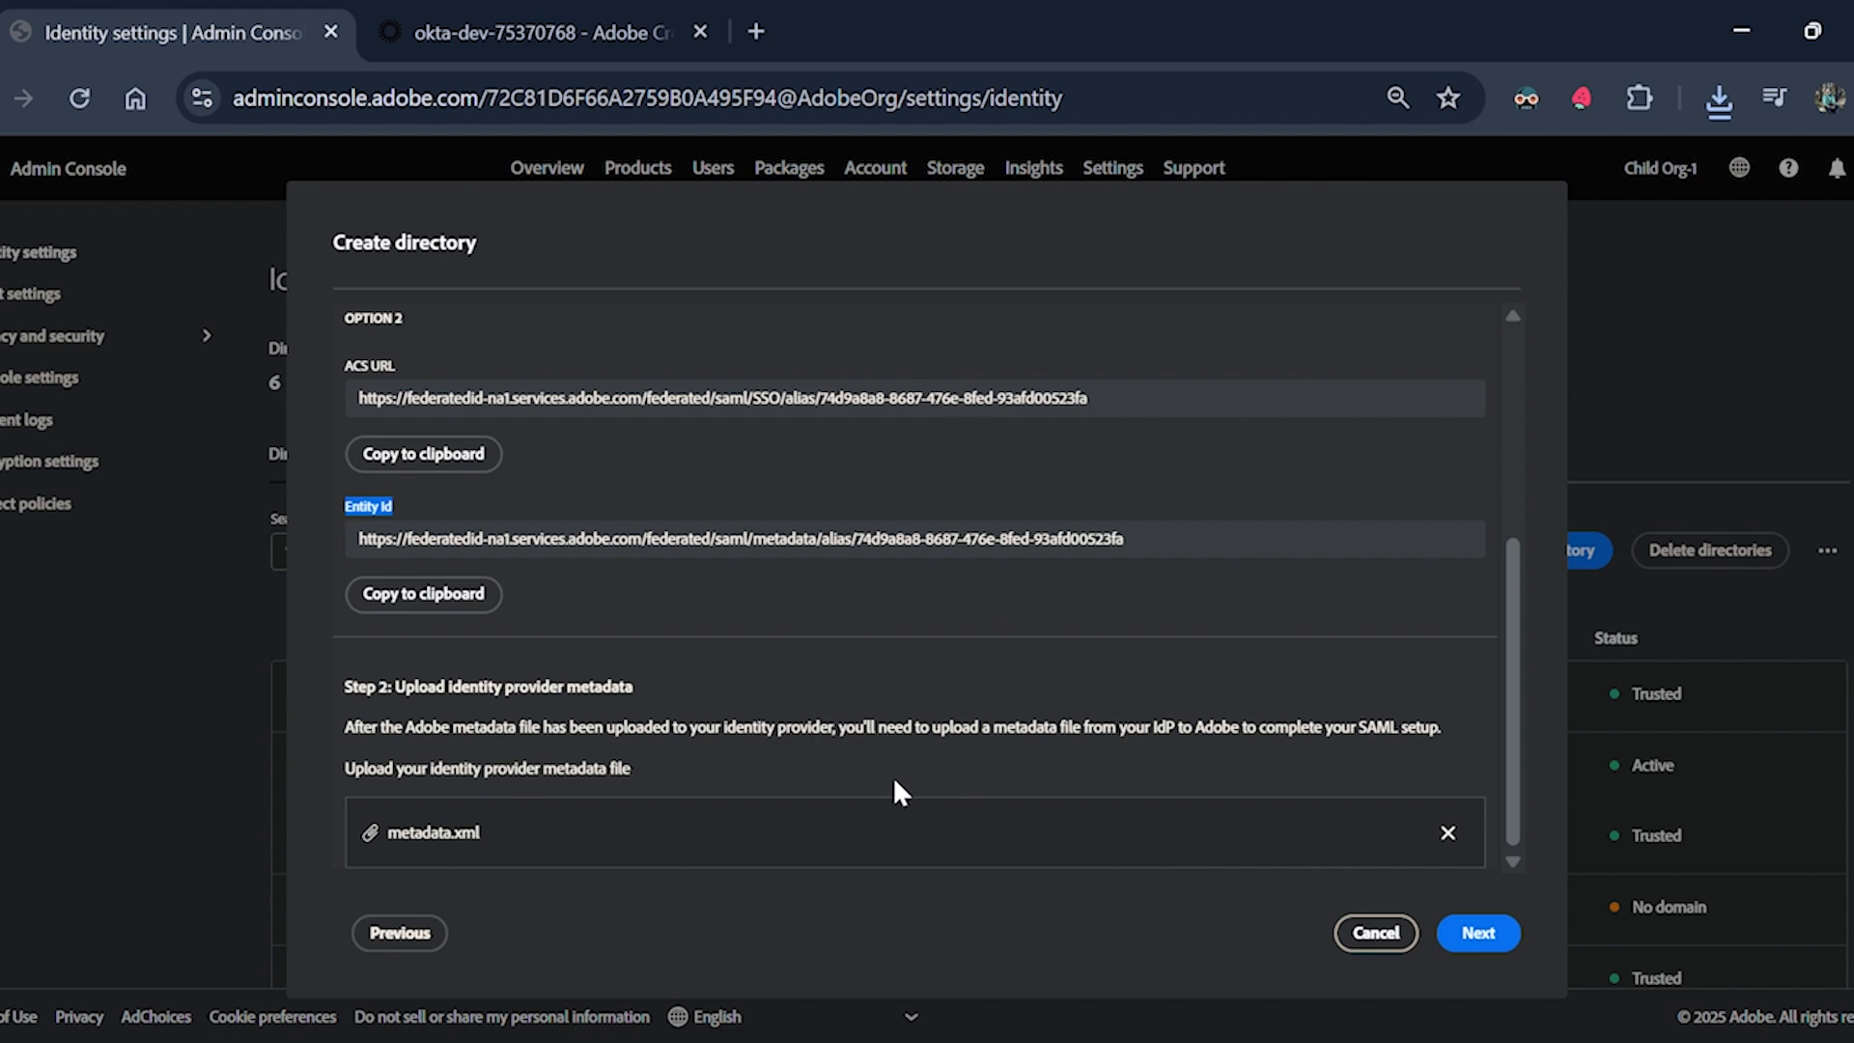
left_click(1475, 933)
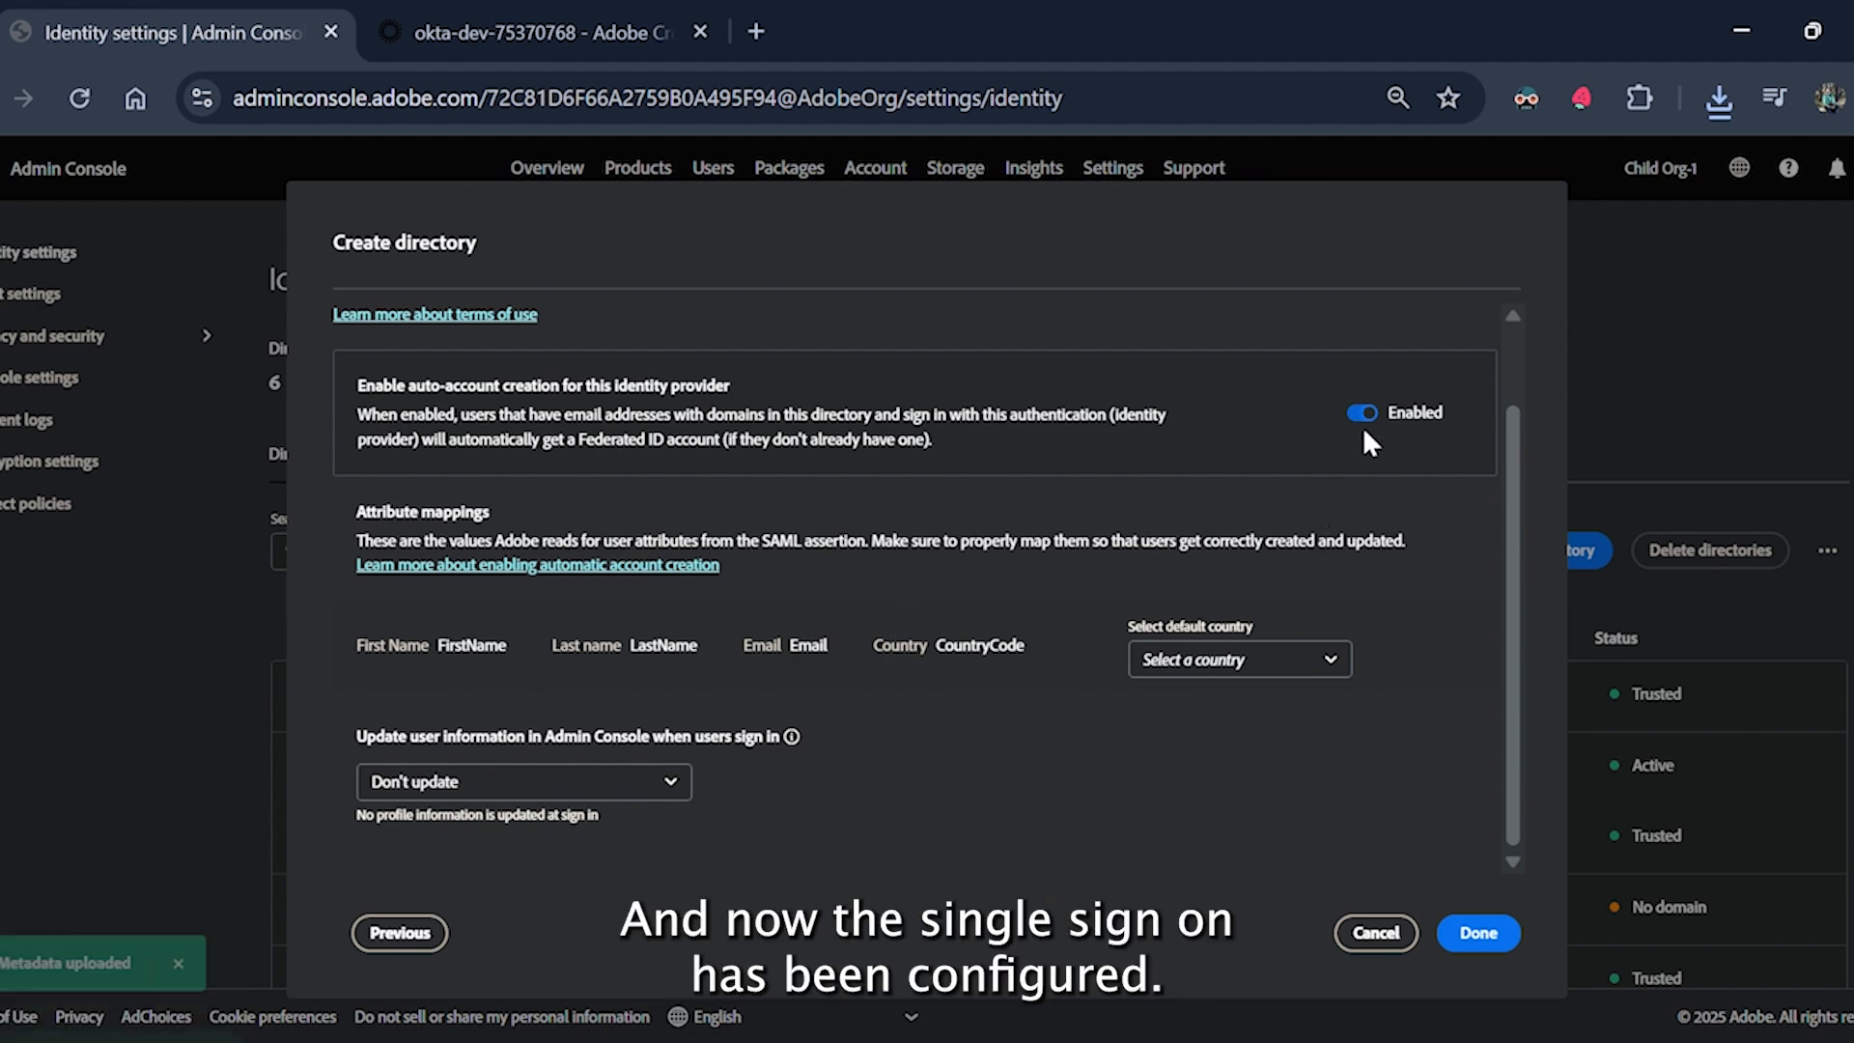
left_click(1475, 933)
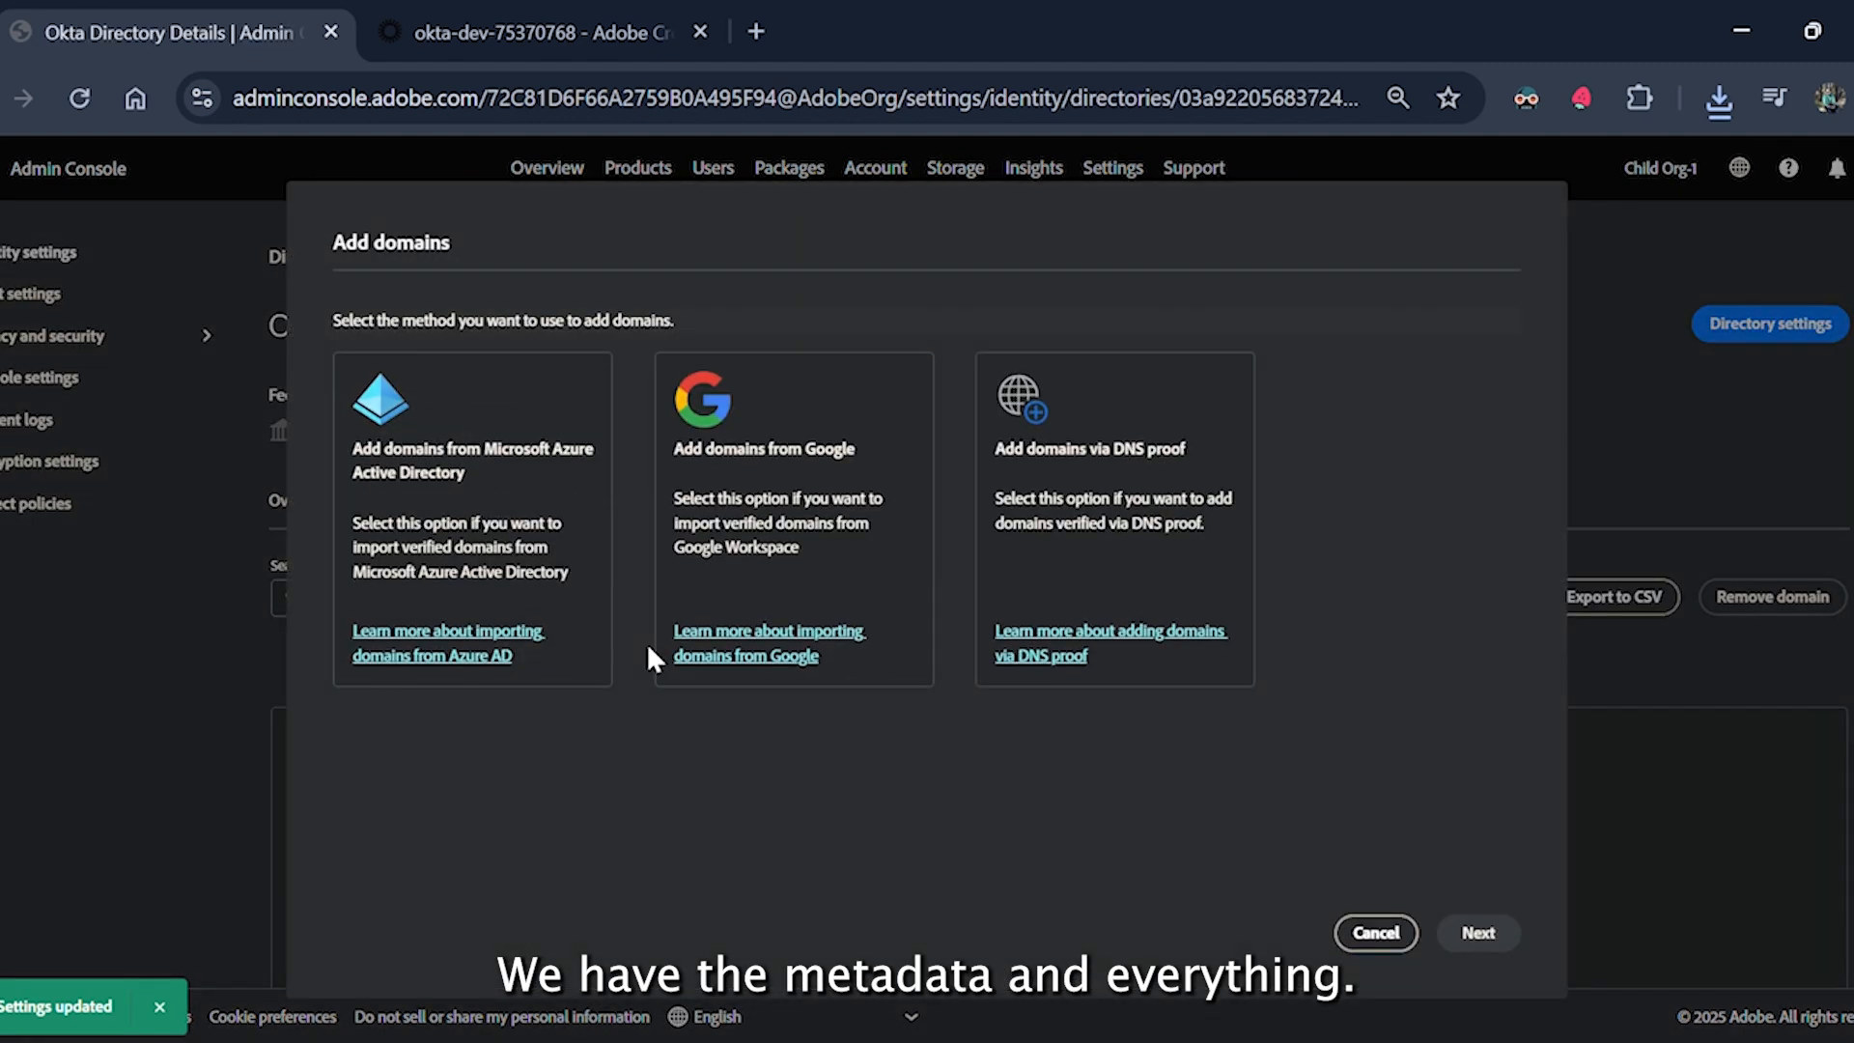
Add the domain kerroscales.in via DNS proof and start validating its ownership.
double_click(1087, 498)
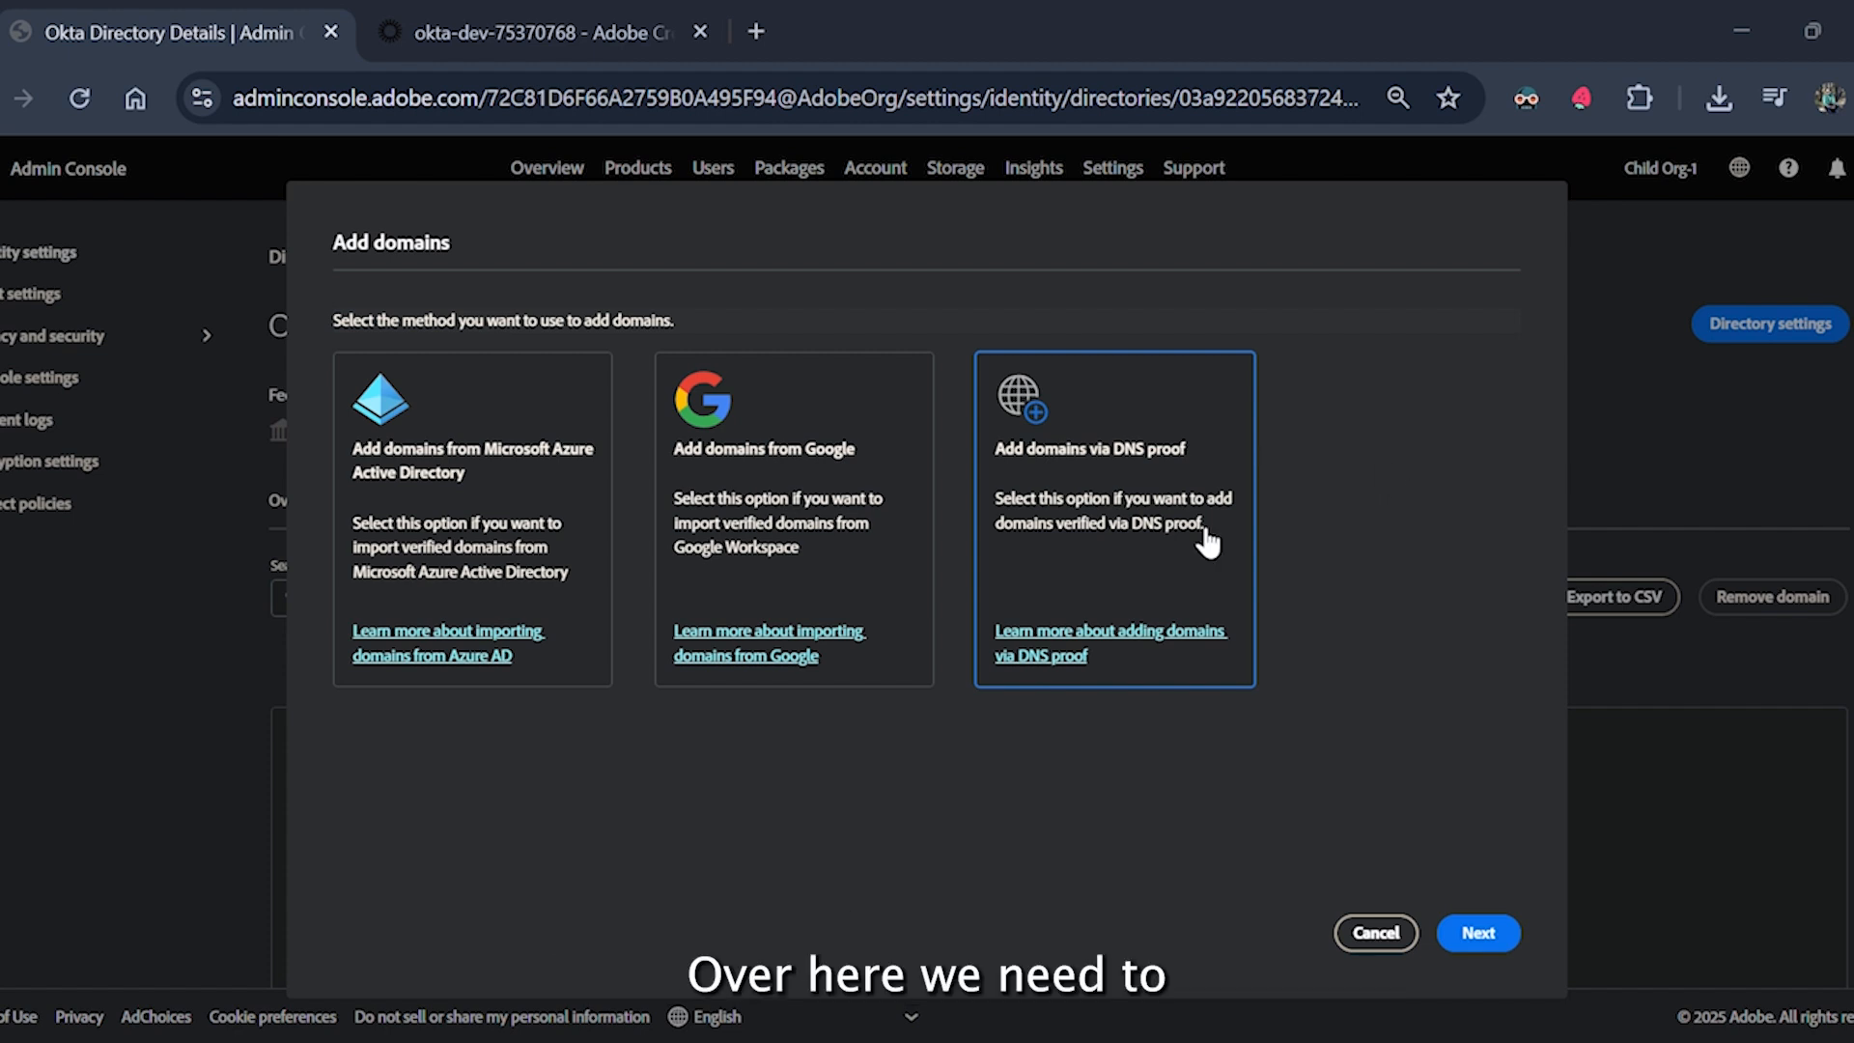
left_click(1477, 933)
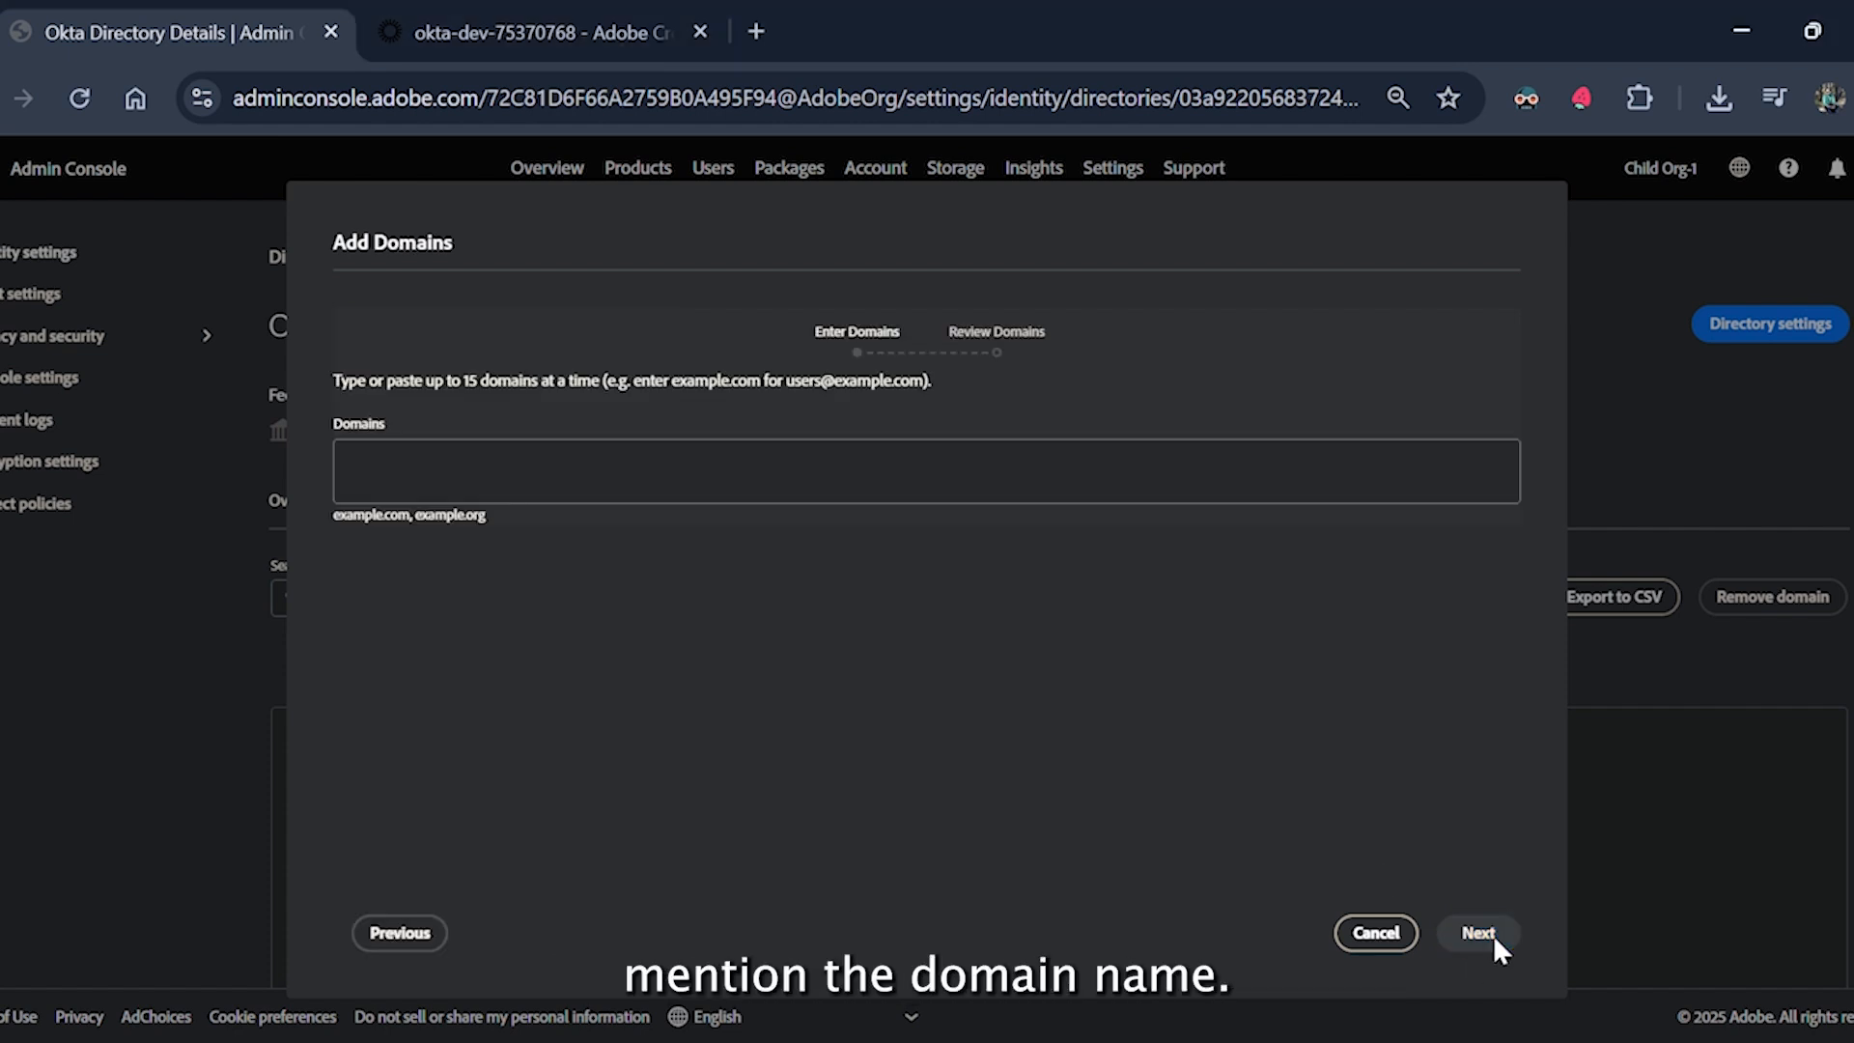
left_click(775, 486)
type("kerro")
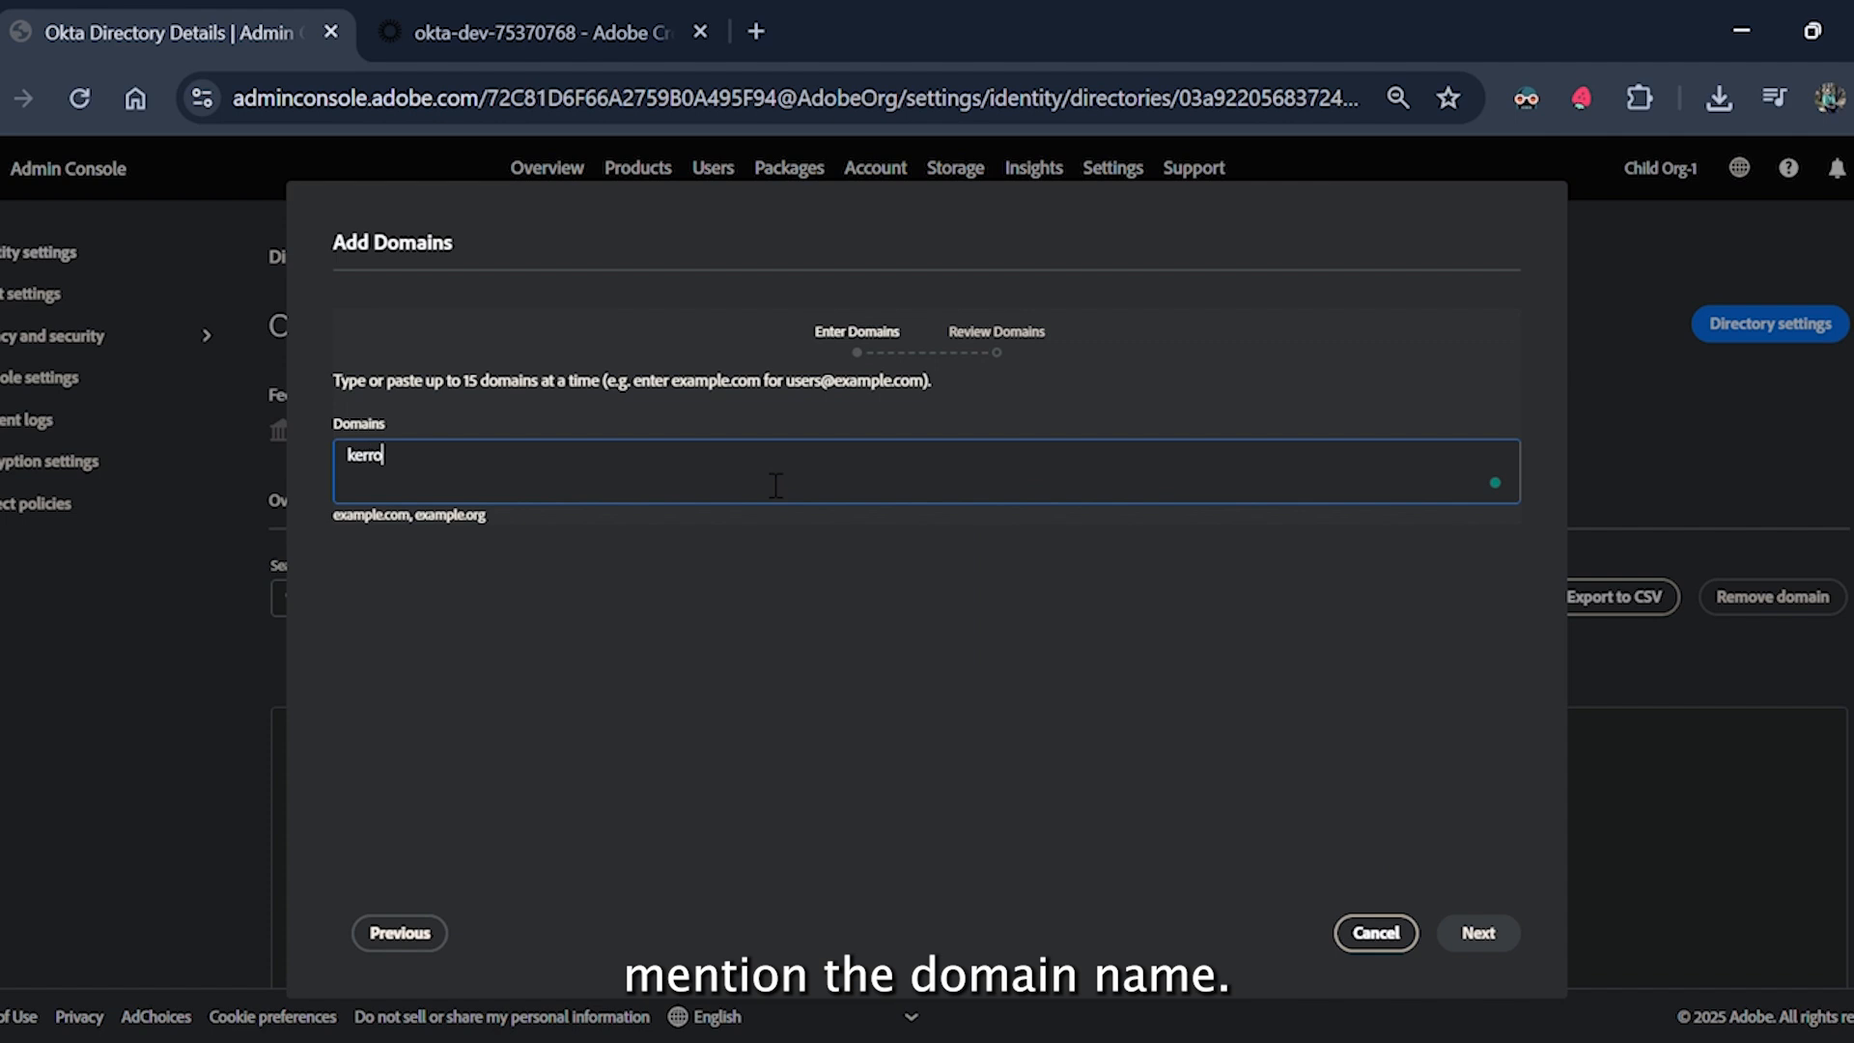
type("scales")
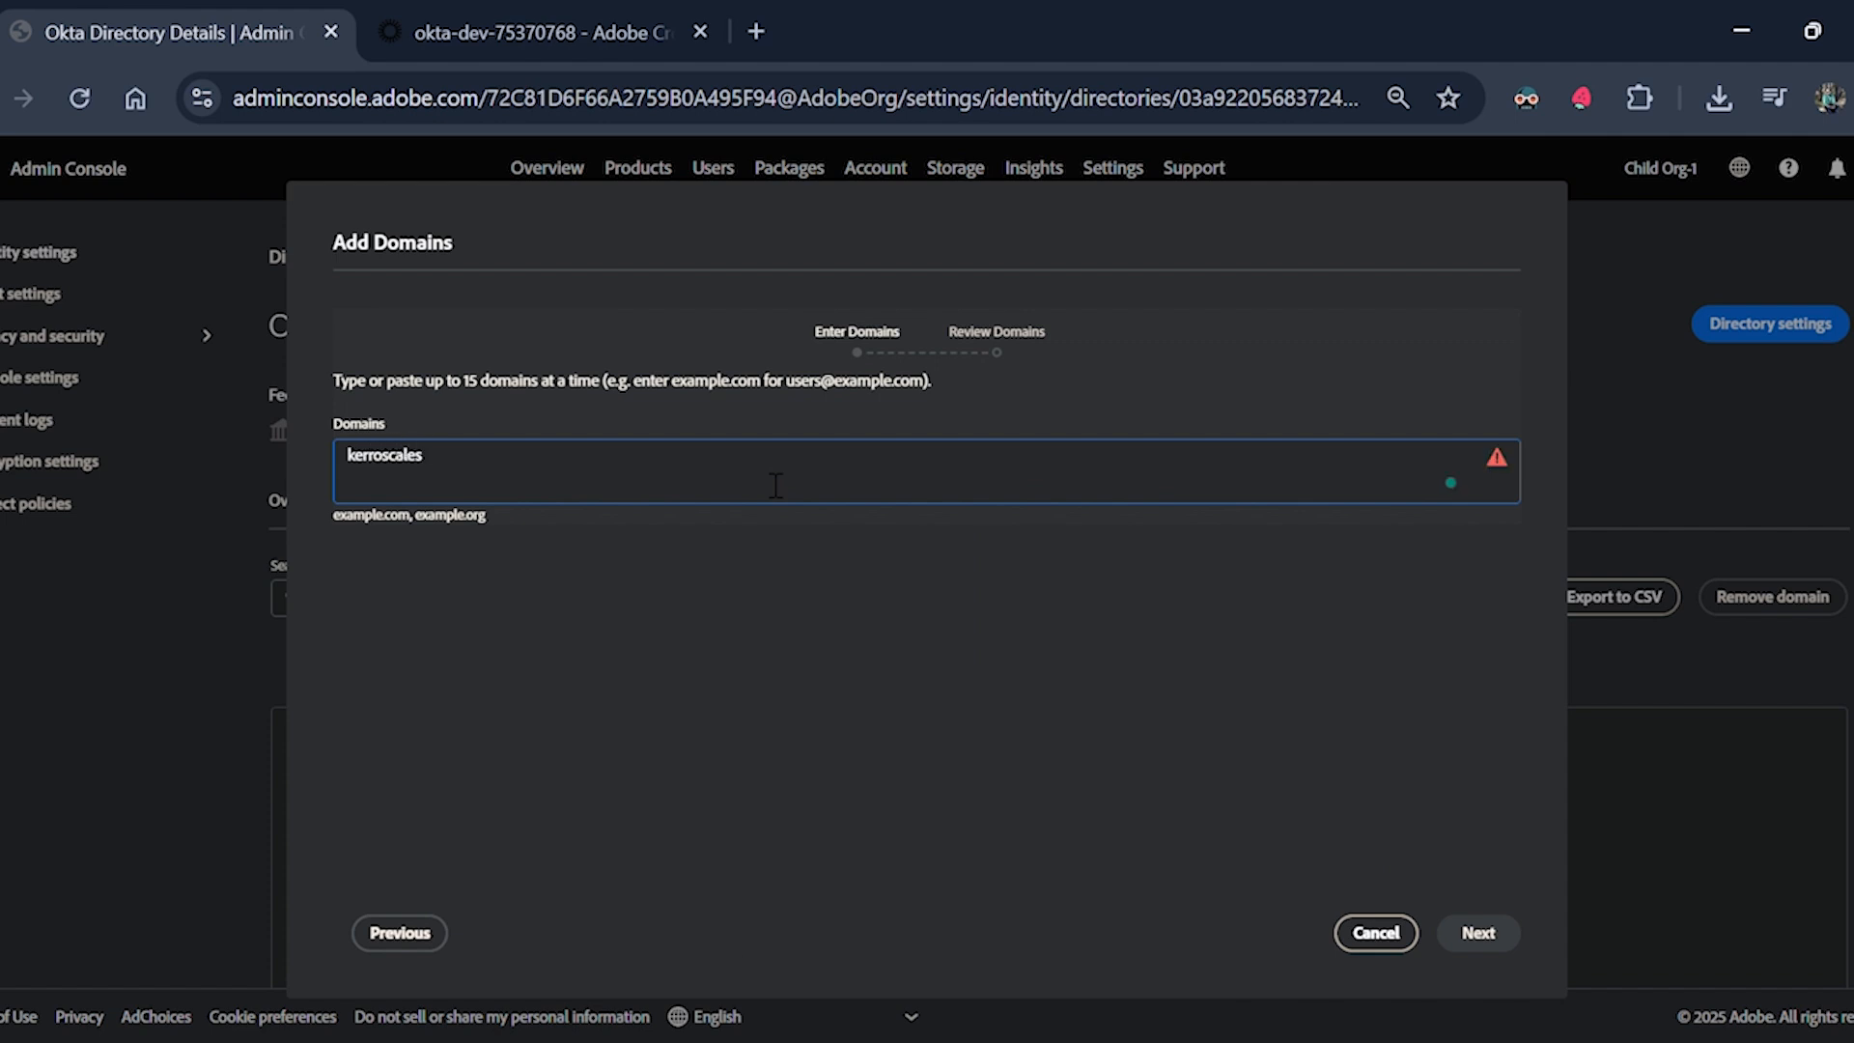
type(".in")
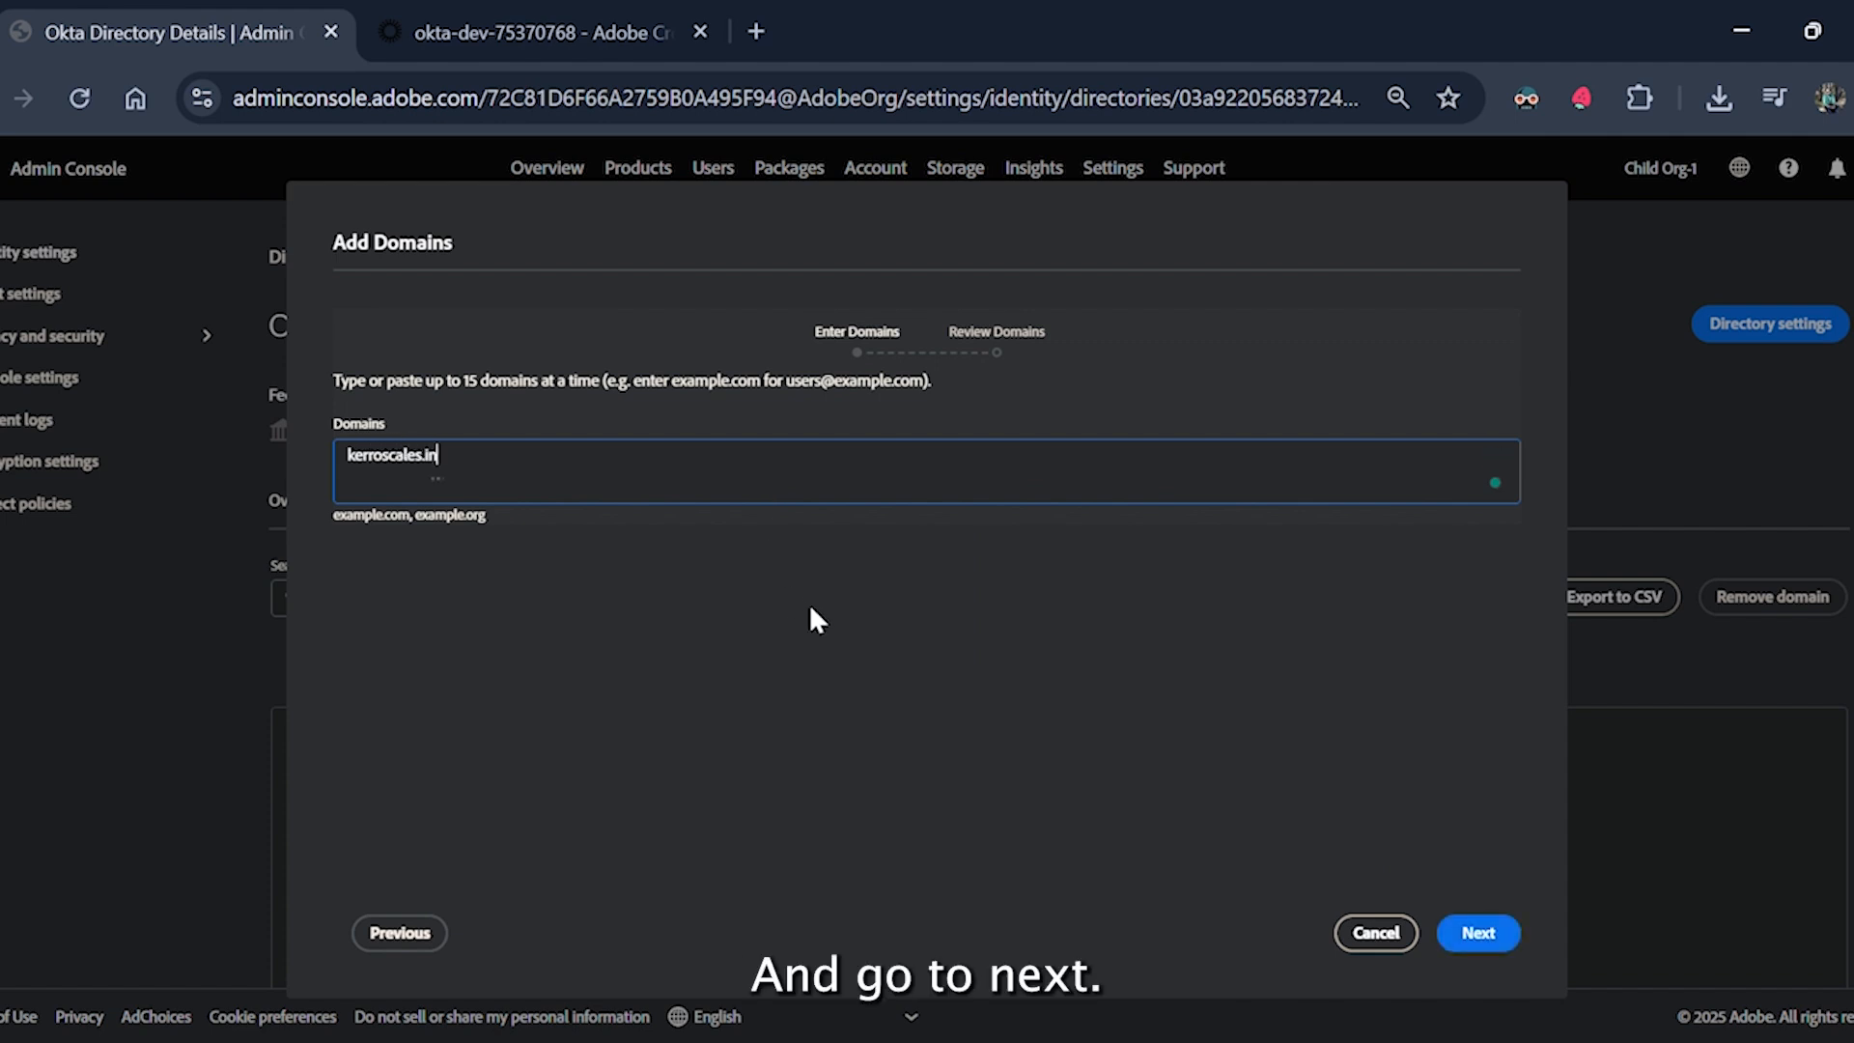
left_click(1485, 933)
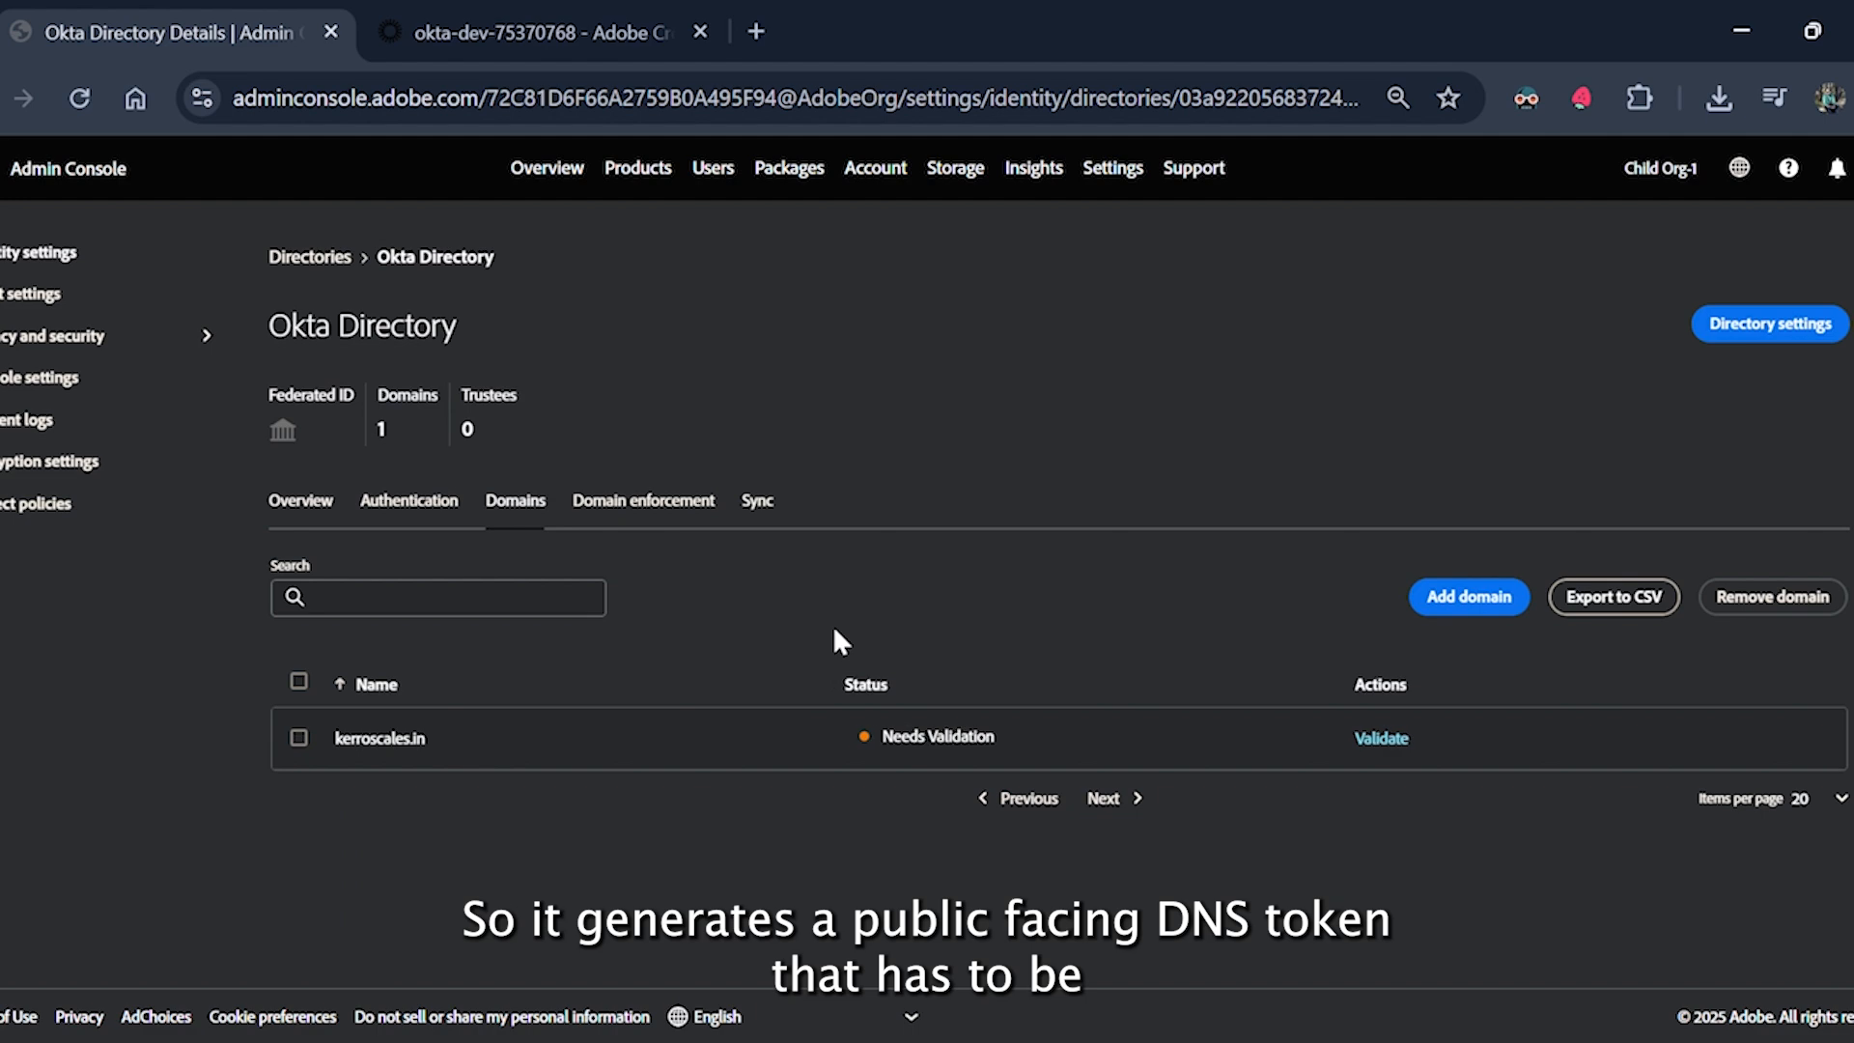
left_click(1388, 738)
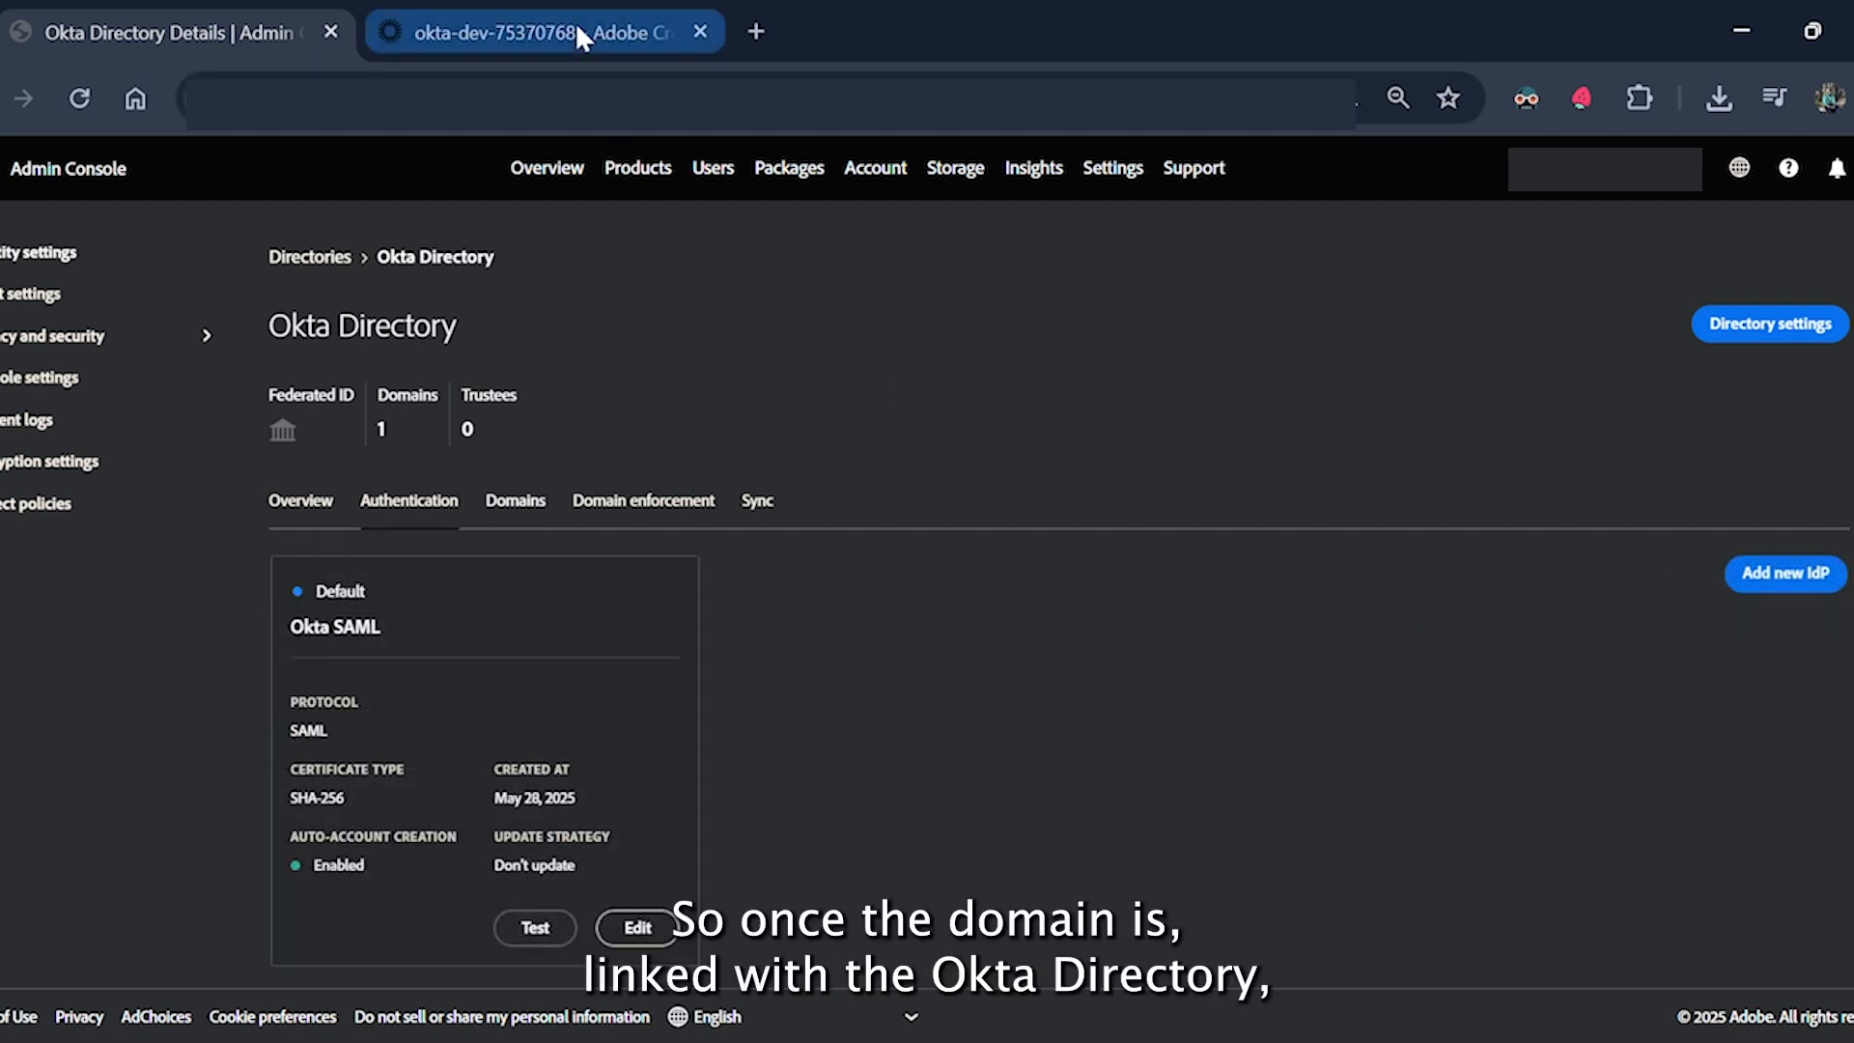
Assign the Adobe Creative Cloud app to the test user through Assign to People.
left_click(576, 23)
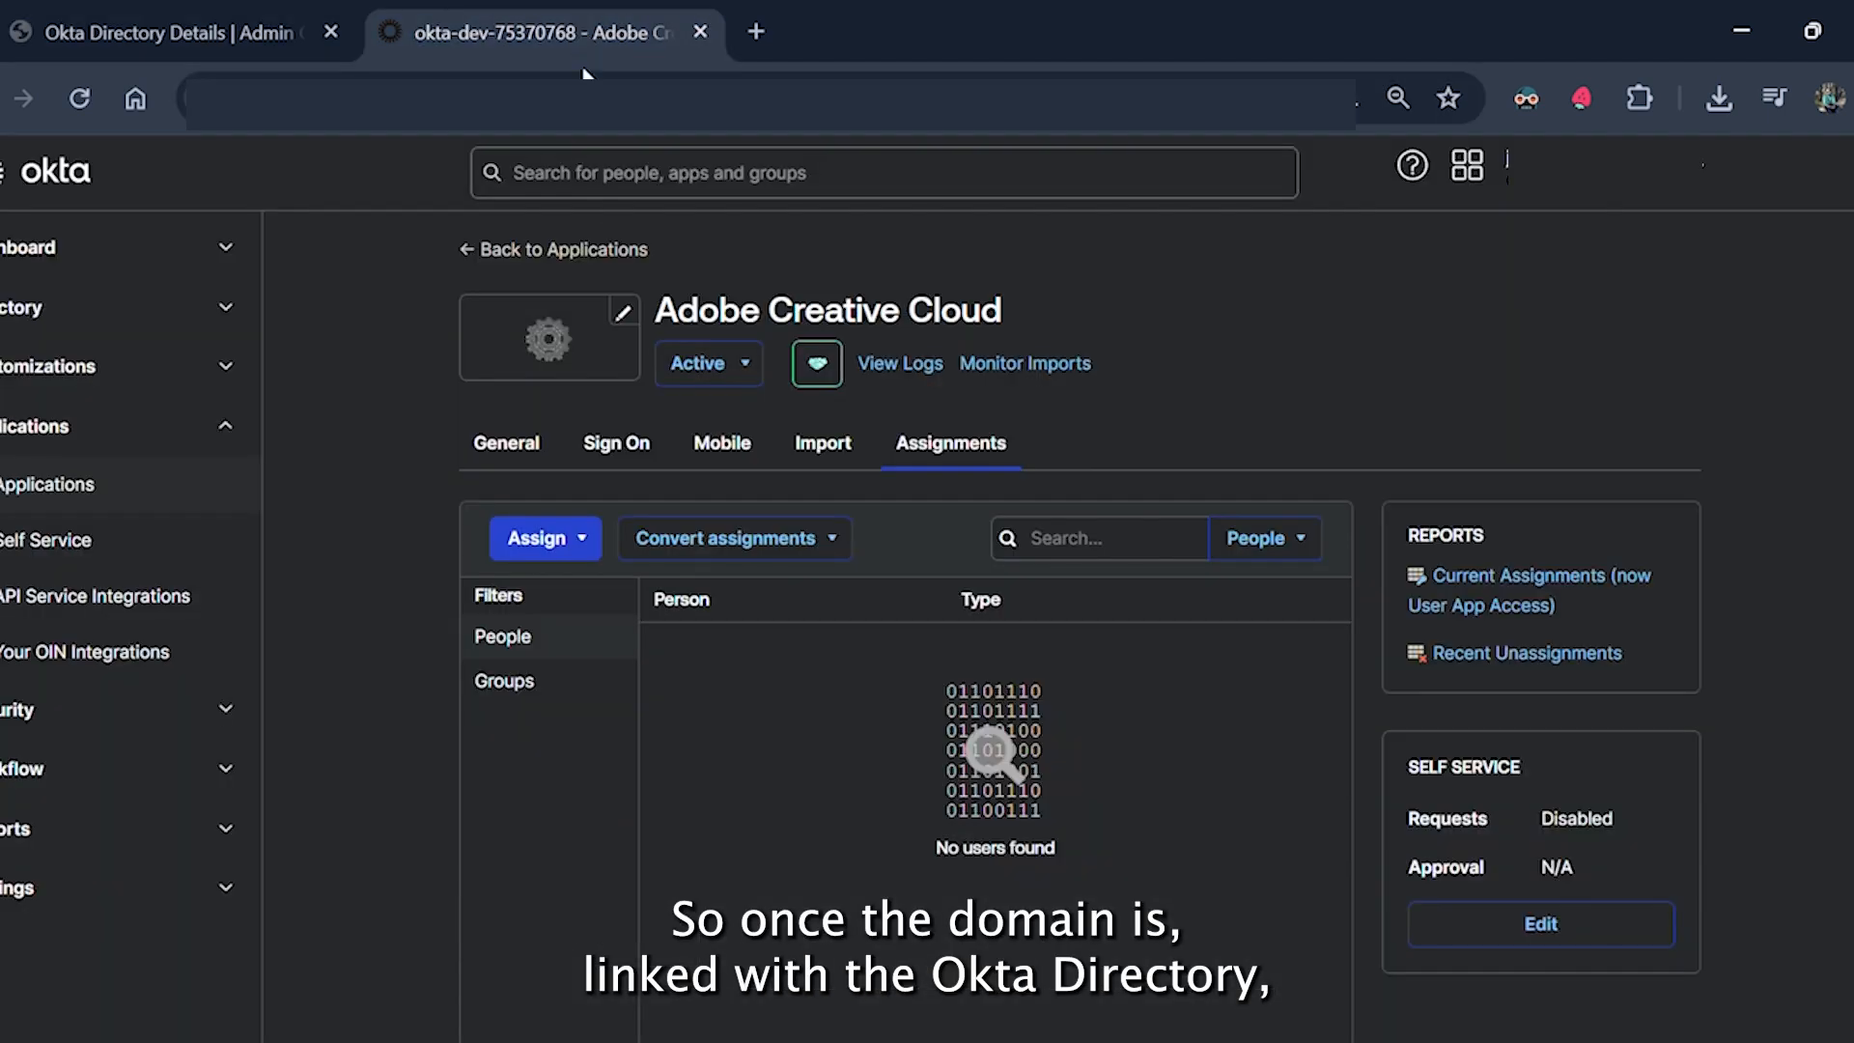
left_click(569, 535)
left_click(570, 584)
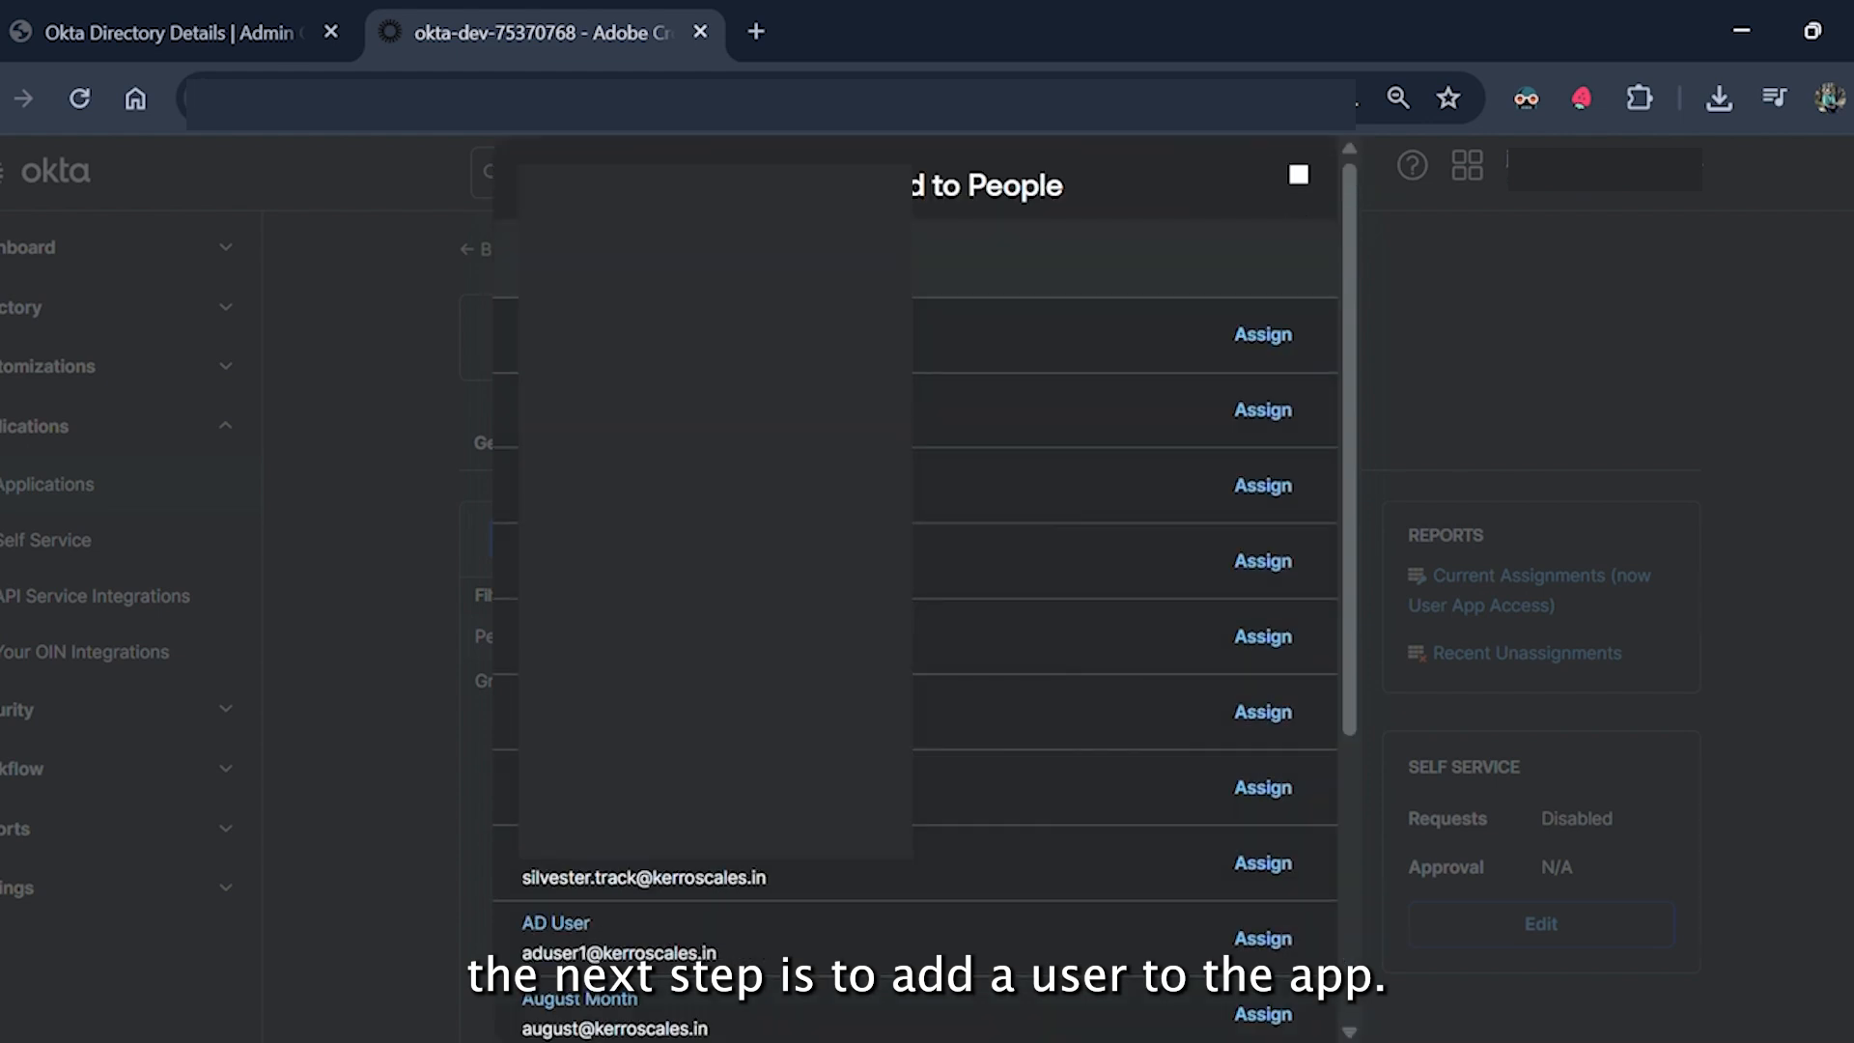
scroll(915, 580, "down", 10)
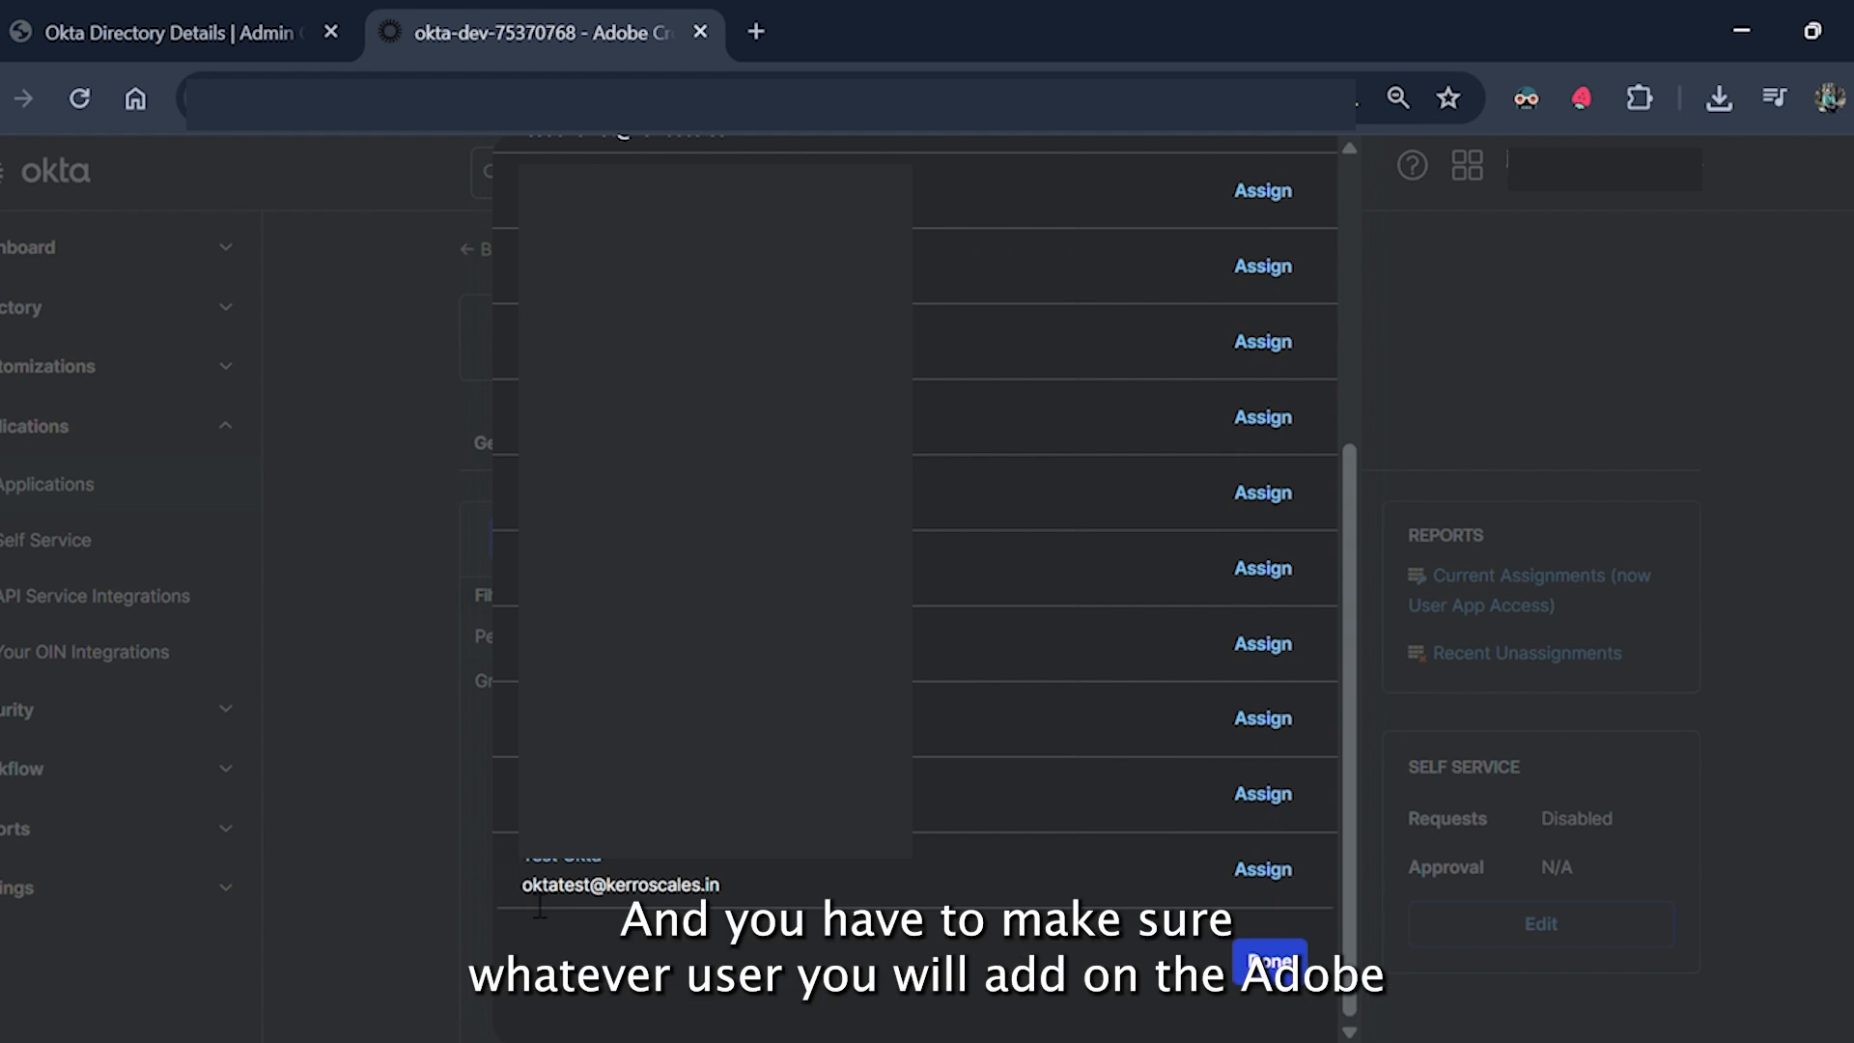
left_click_drag(521, 884, 722, 886)
left_click(755, 880)
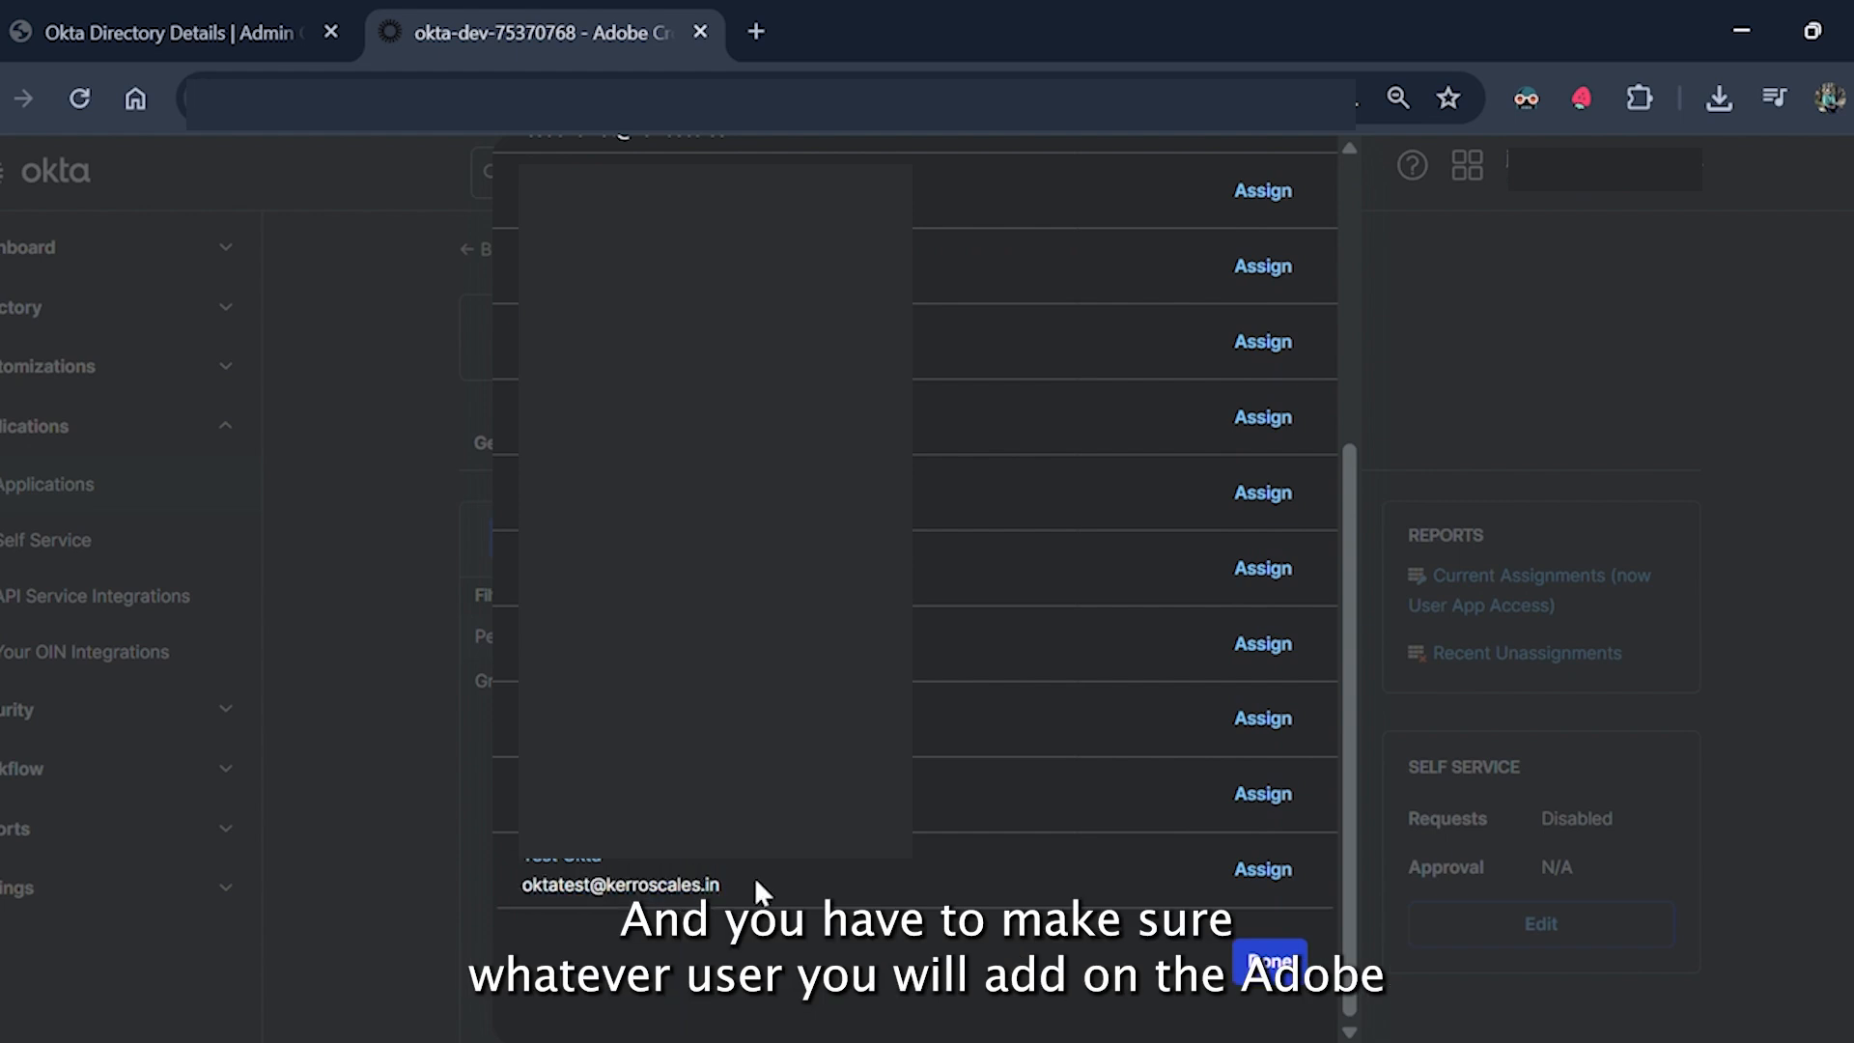
left_click(1242, 867)
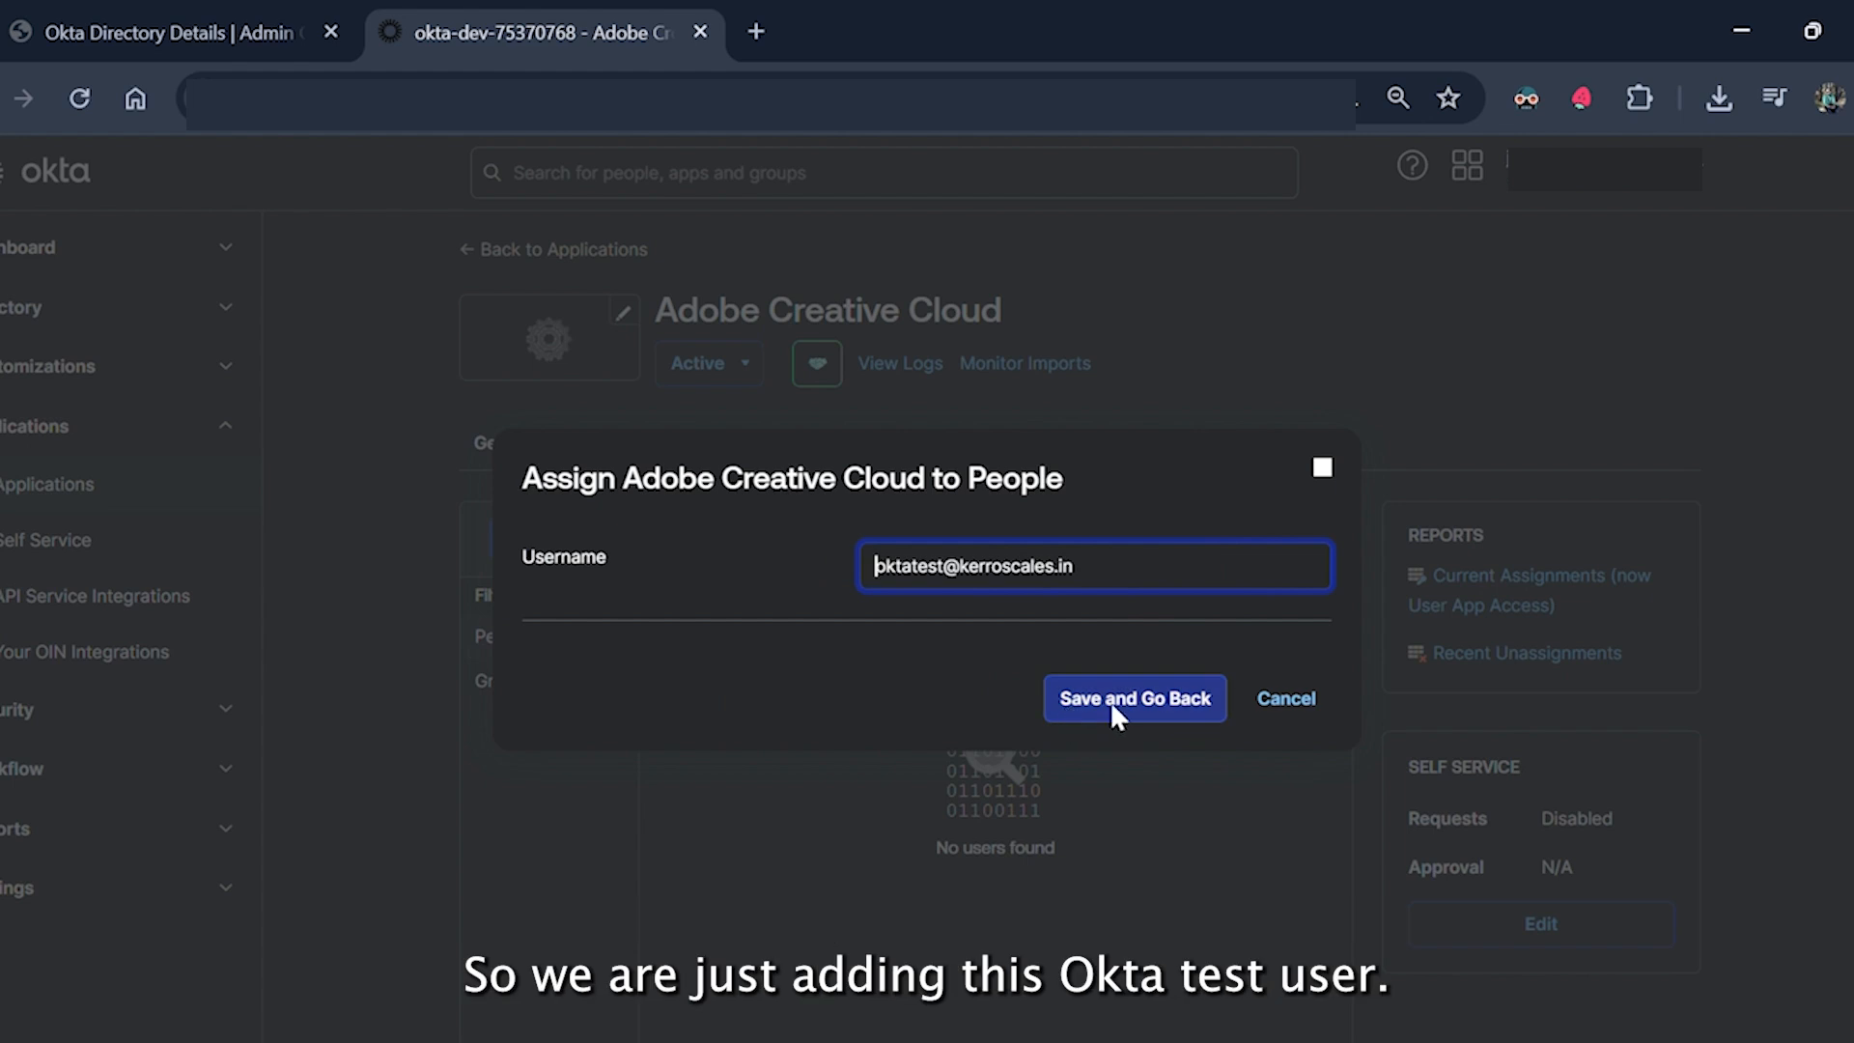
left_click(1112, 705)
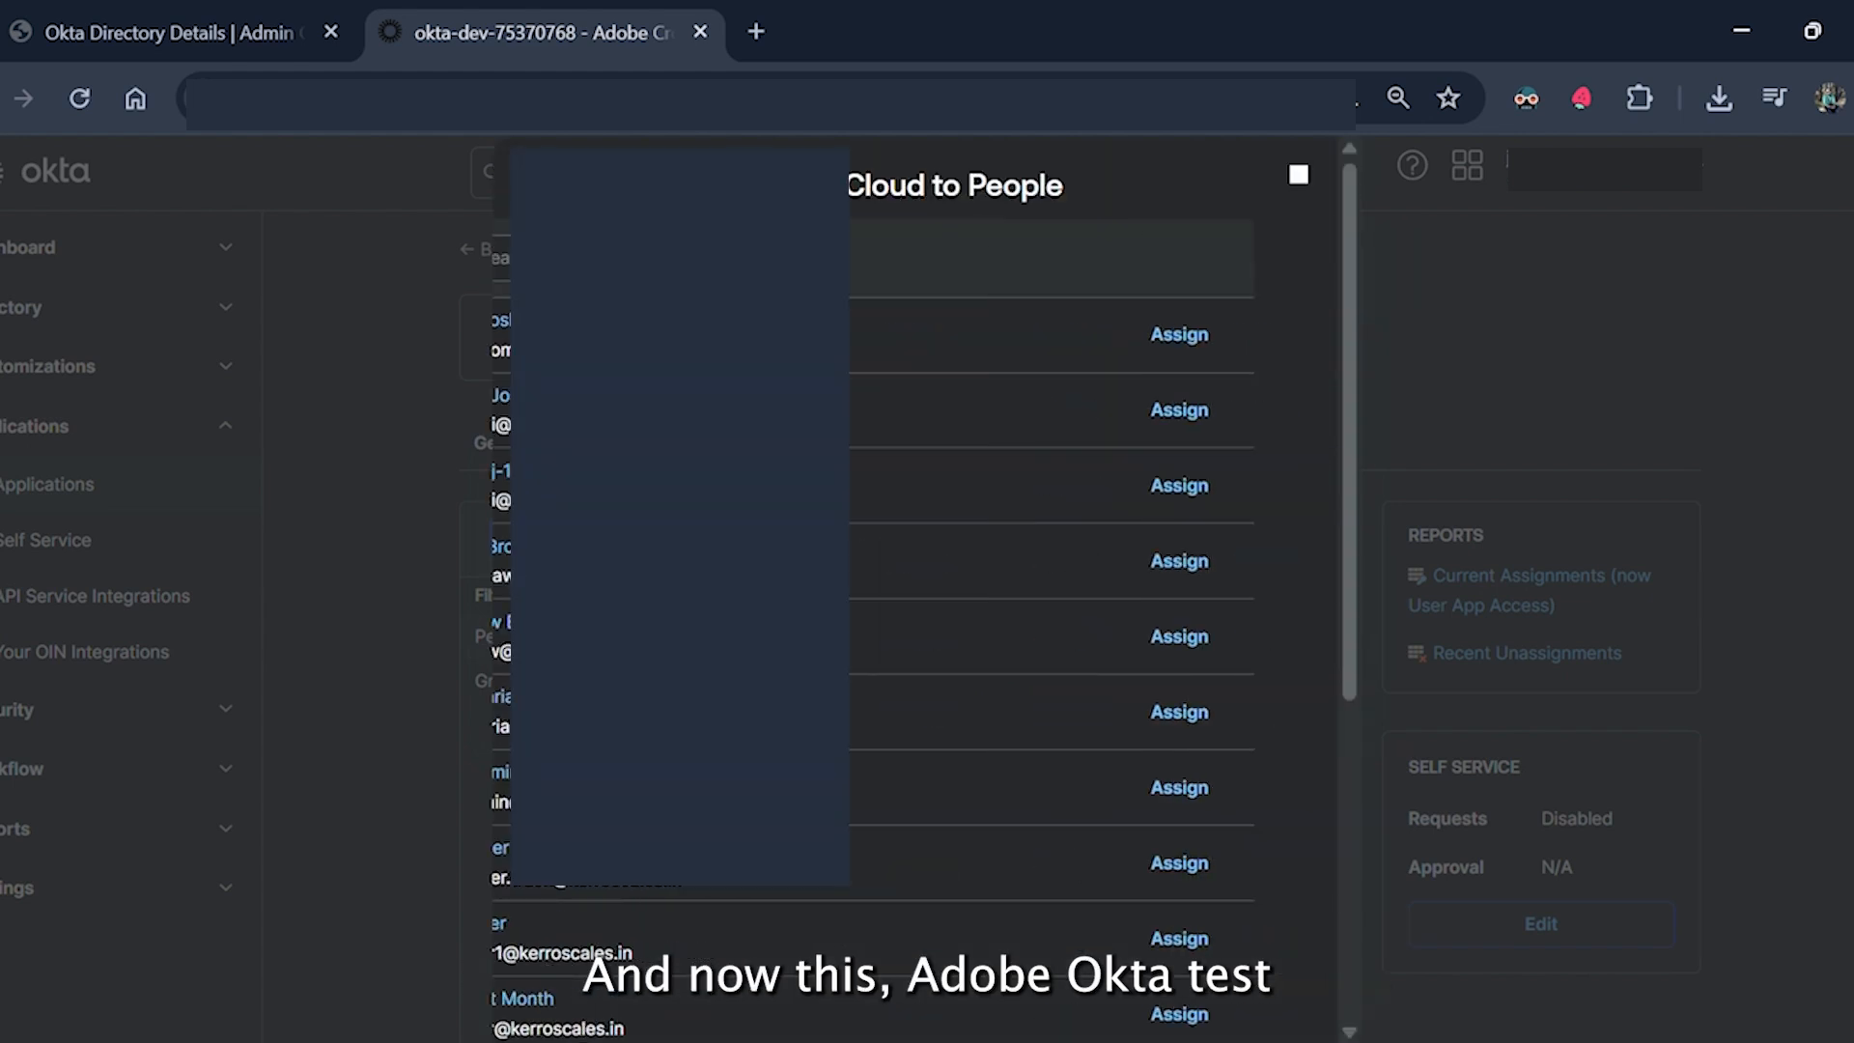
scroll(929, 667, "down", 5)
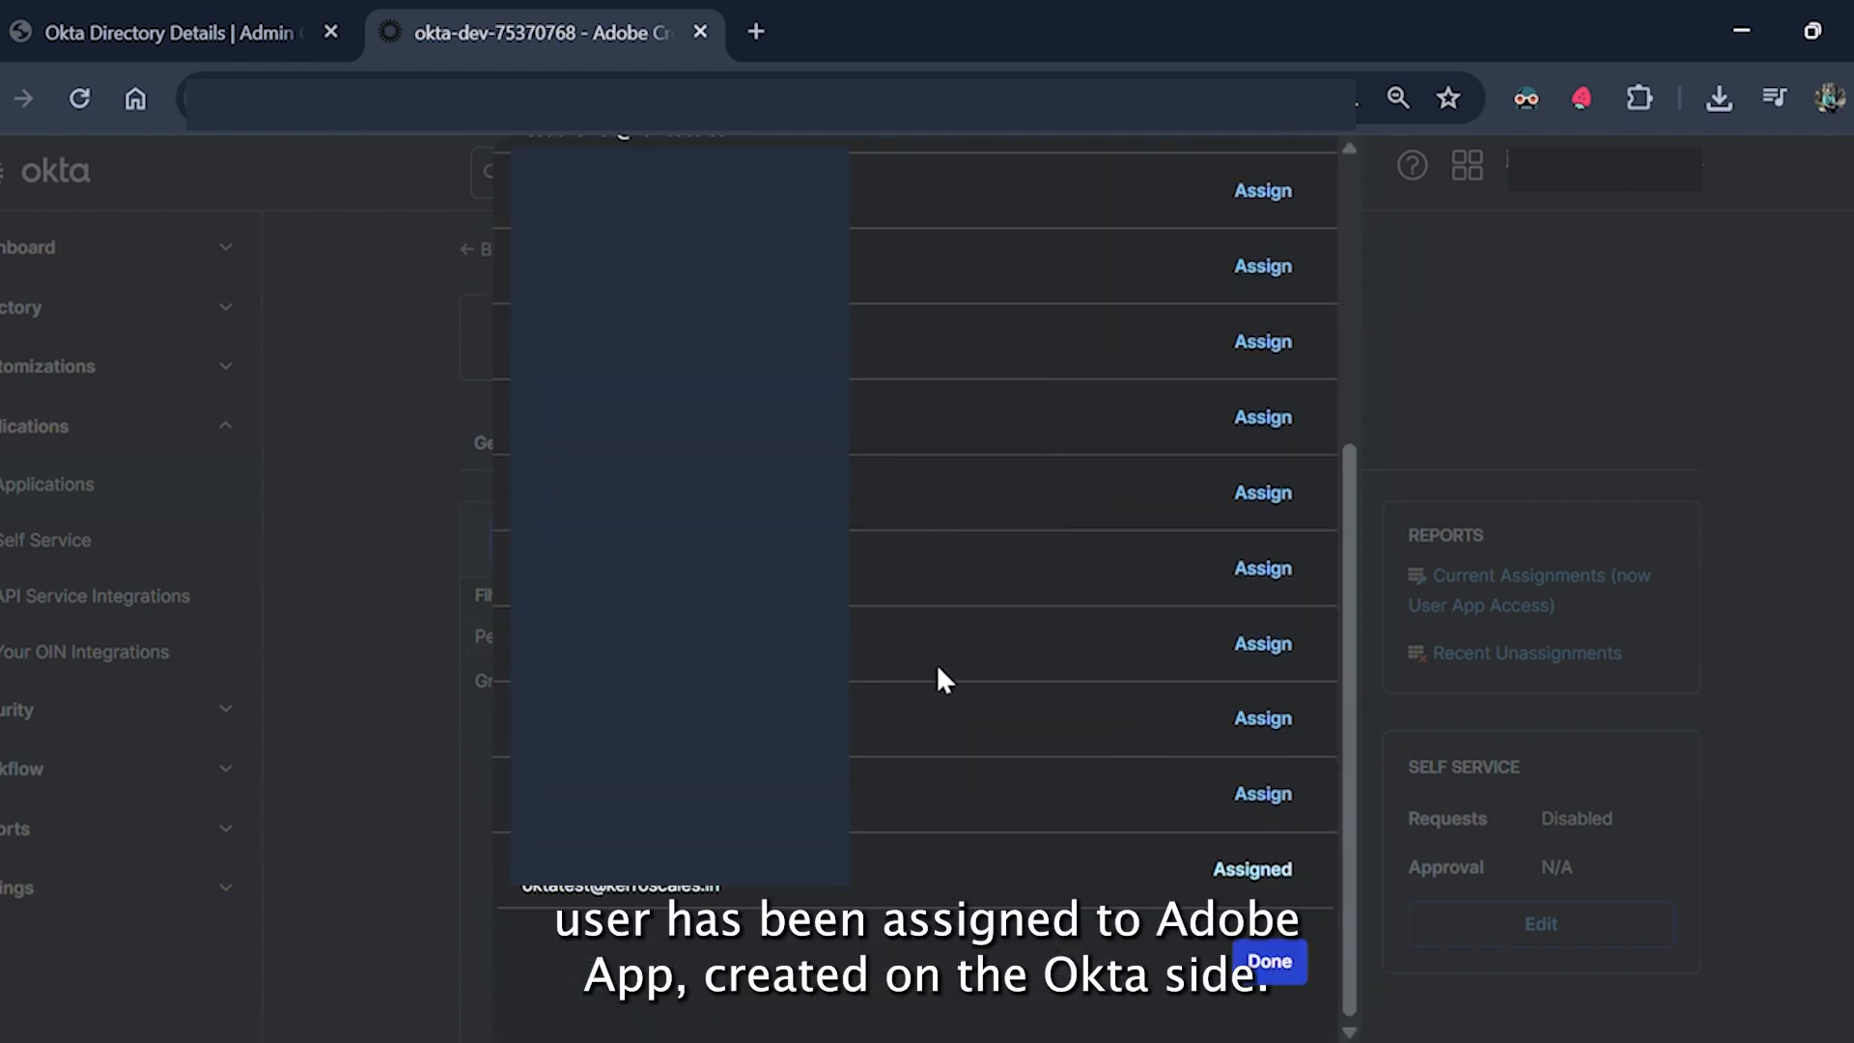
left_click(1269, 962)
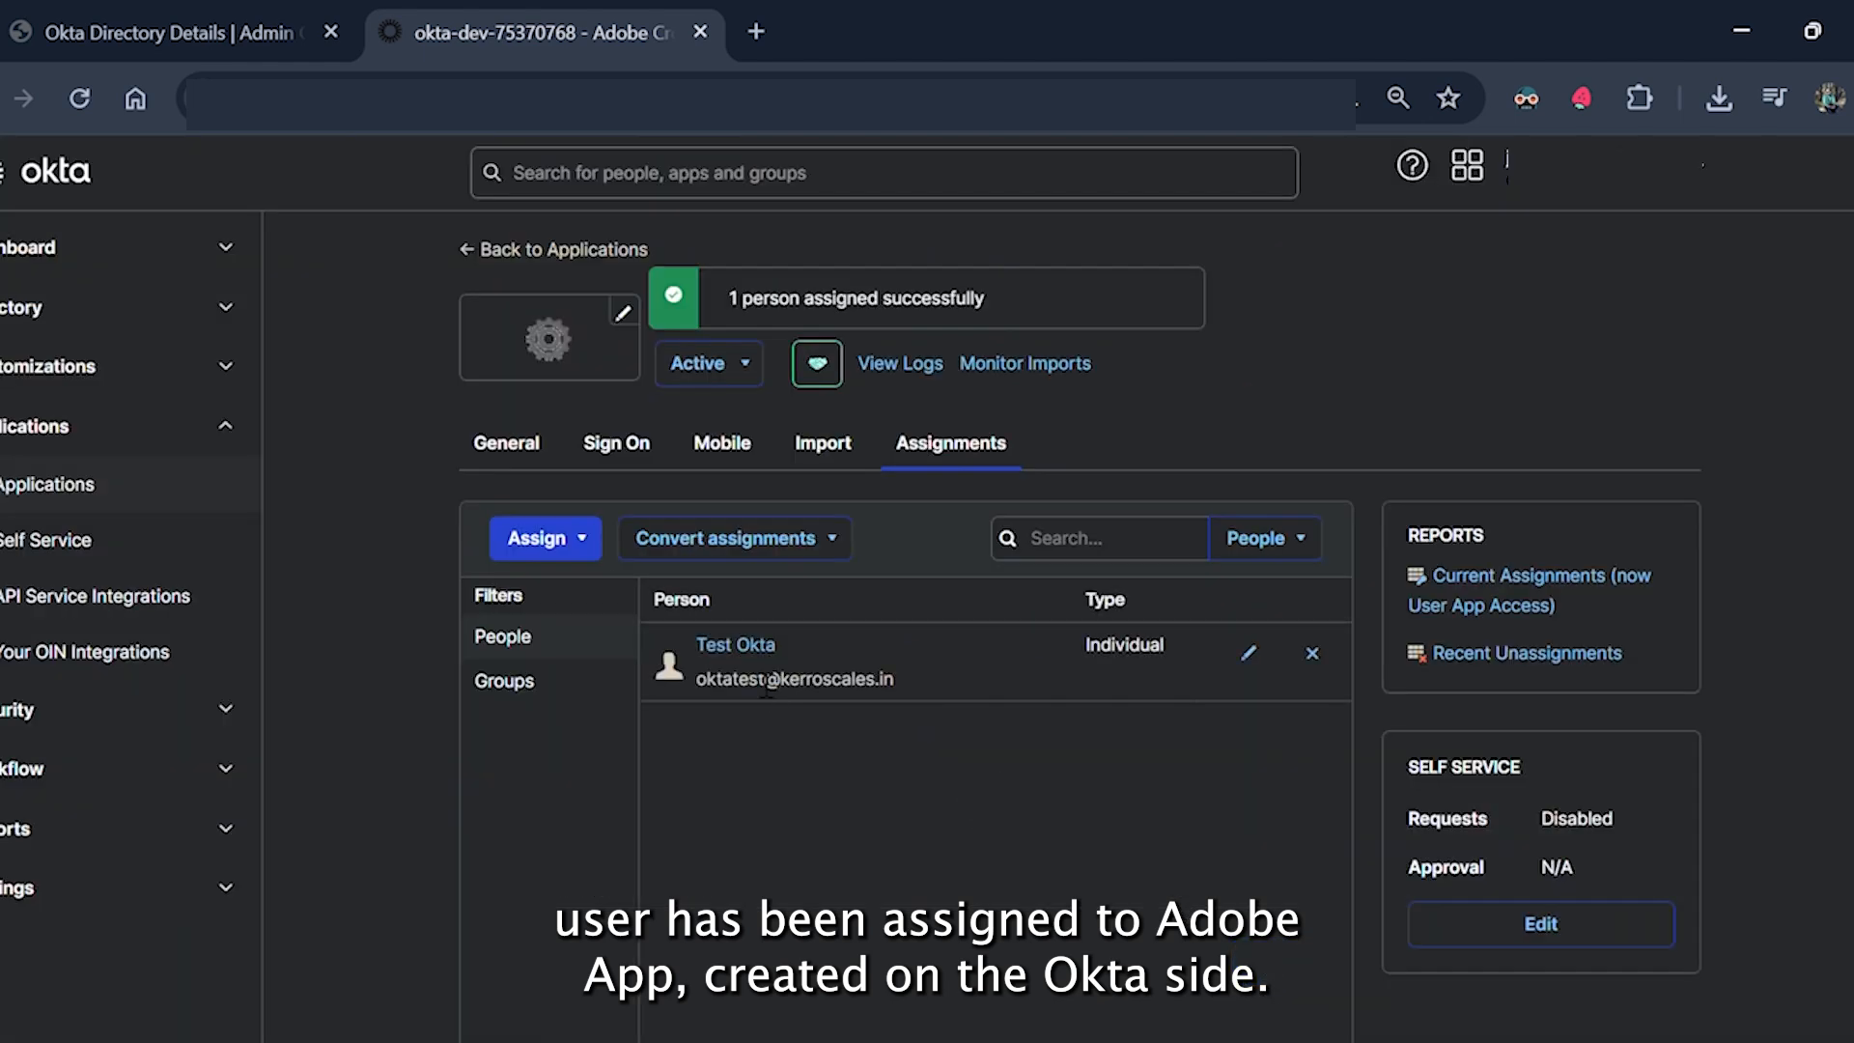
left_click_drag(692, 680, 894, 682)
left_click(933, 683)
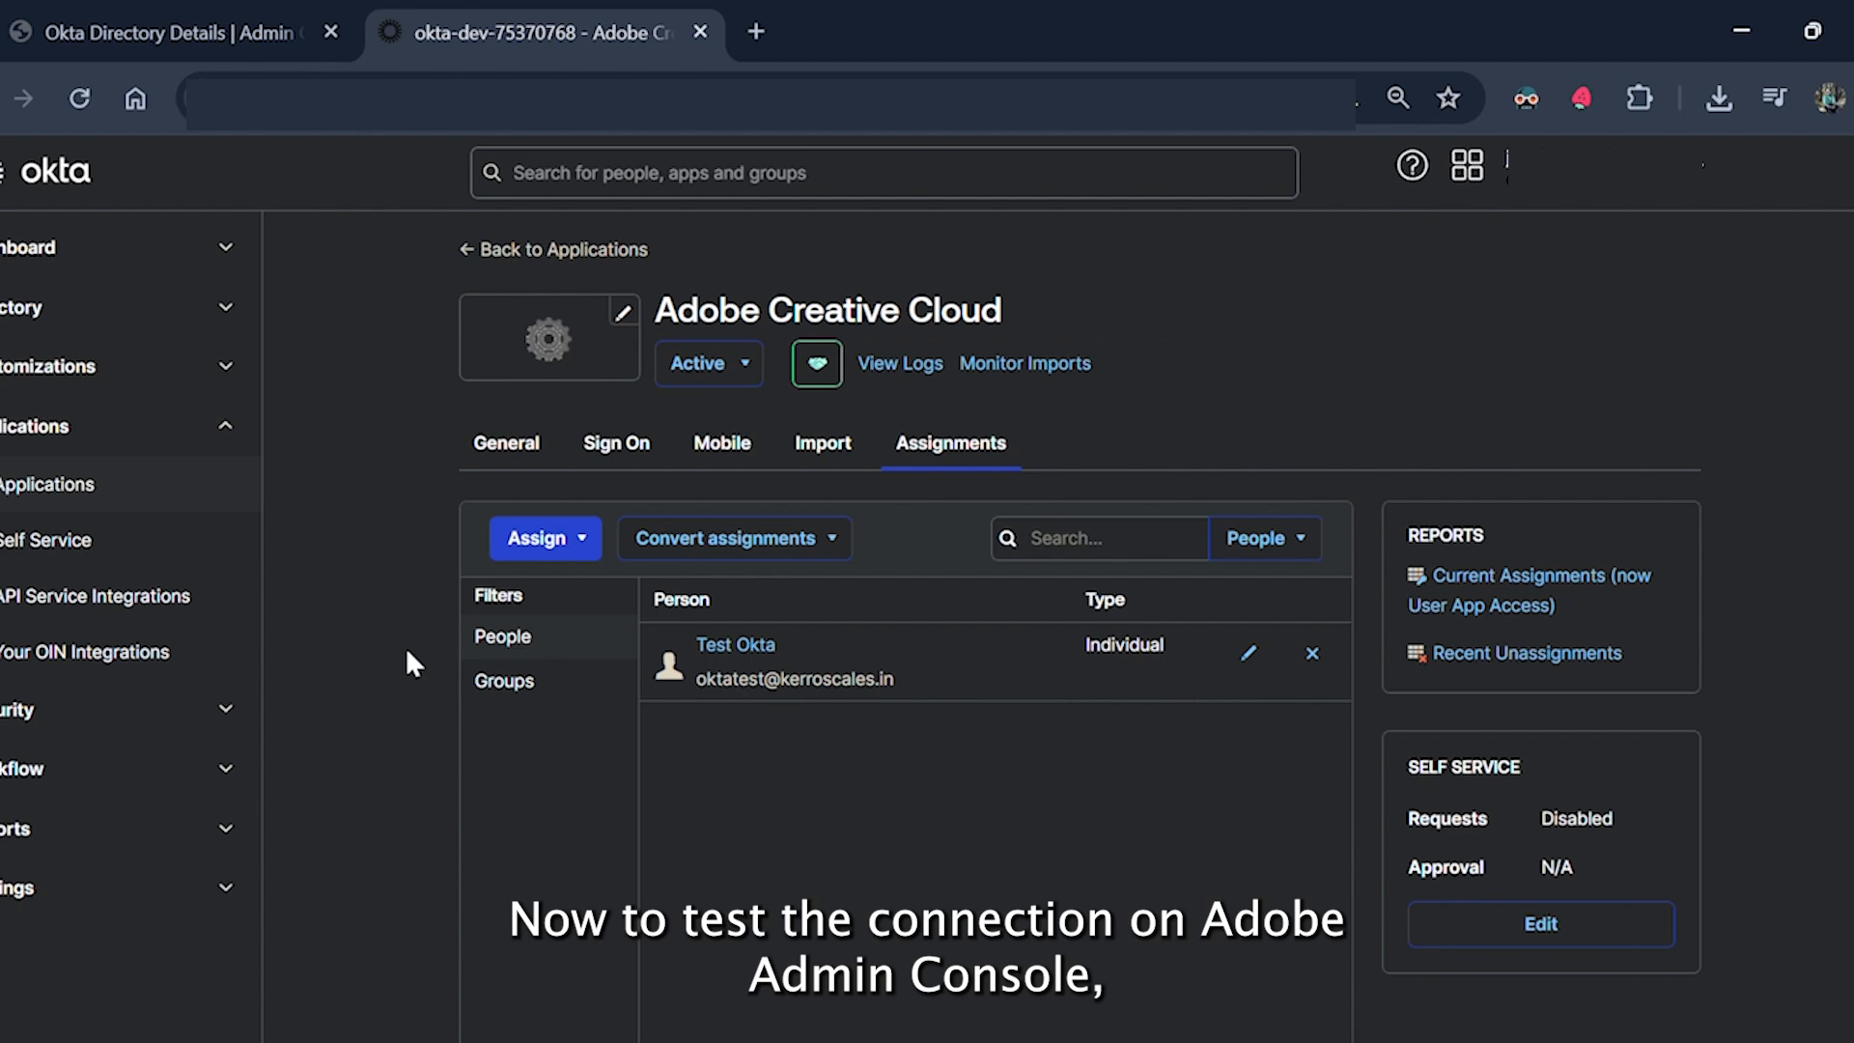
Run Adobe's SSO test, signing in with the test user's email and password, then close the results.
left_click(266, 27)
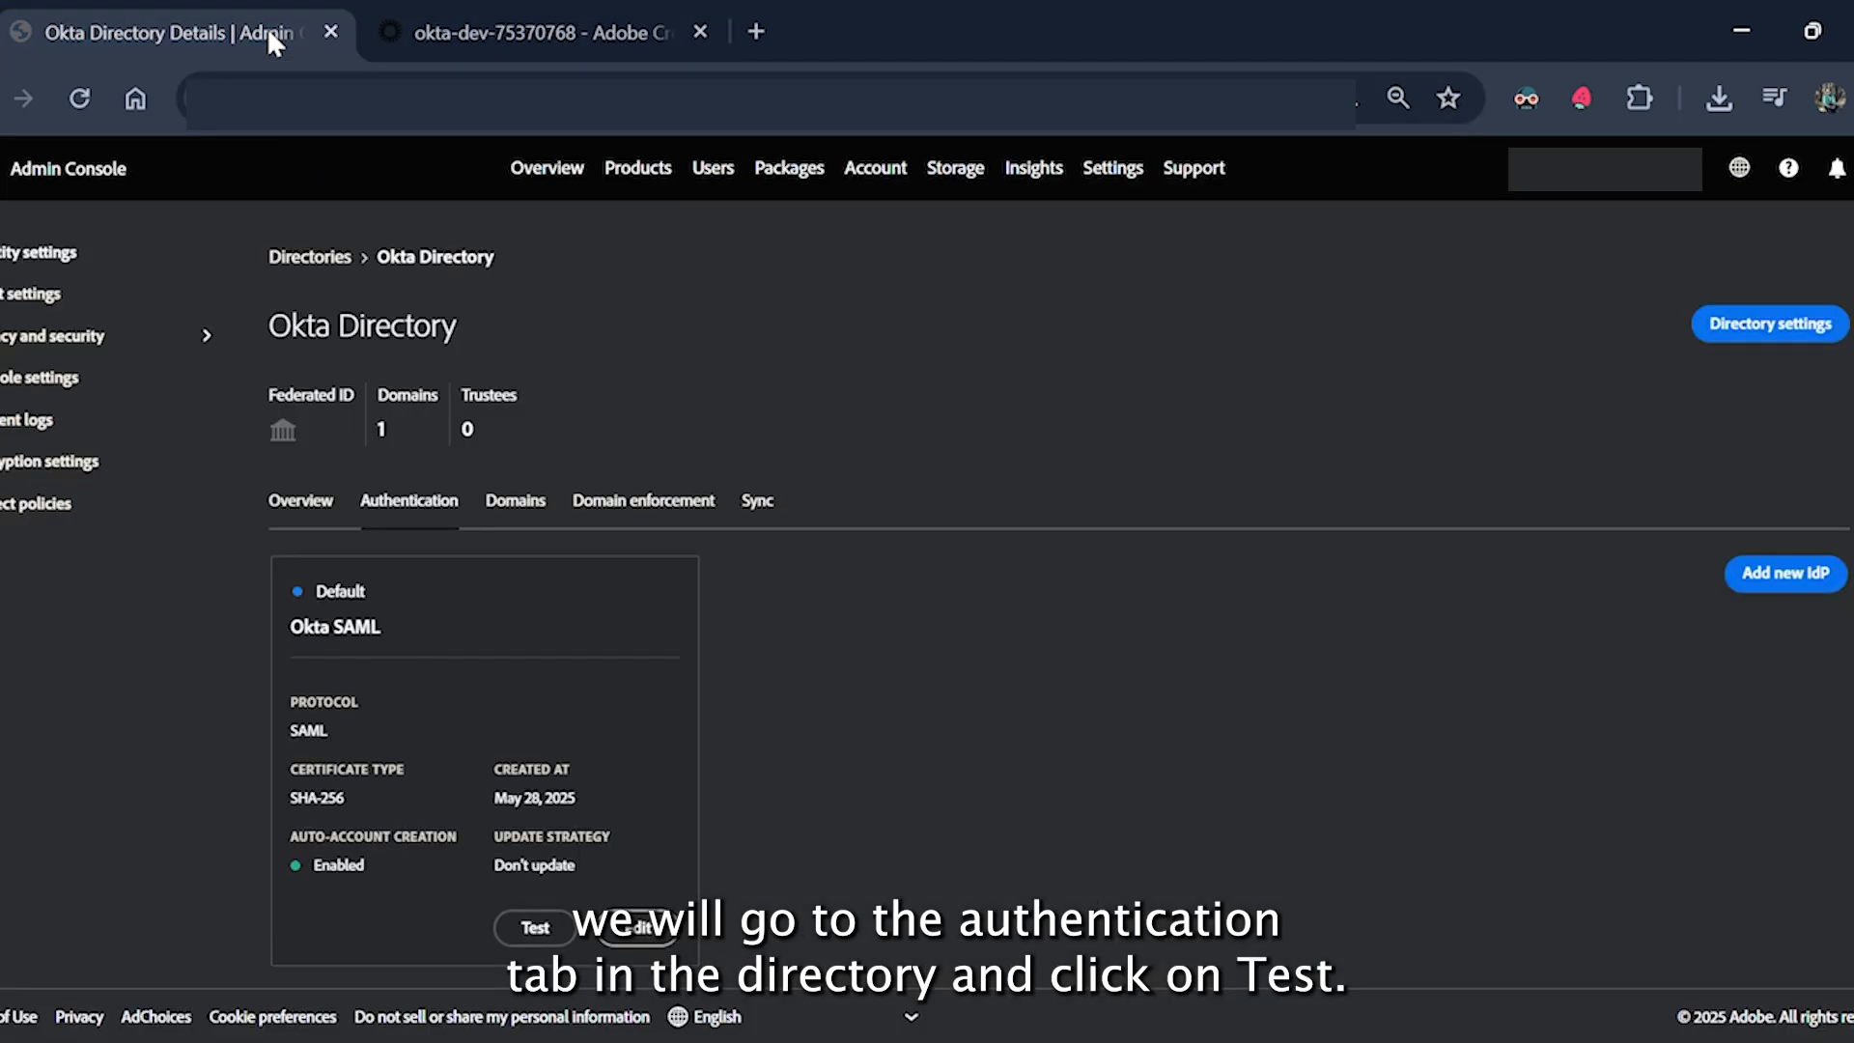
left_click(535, 929)
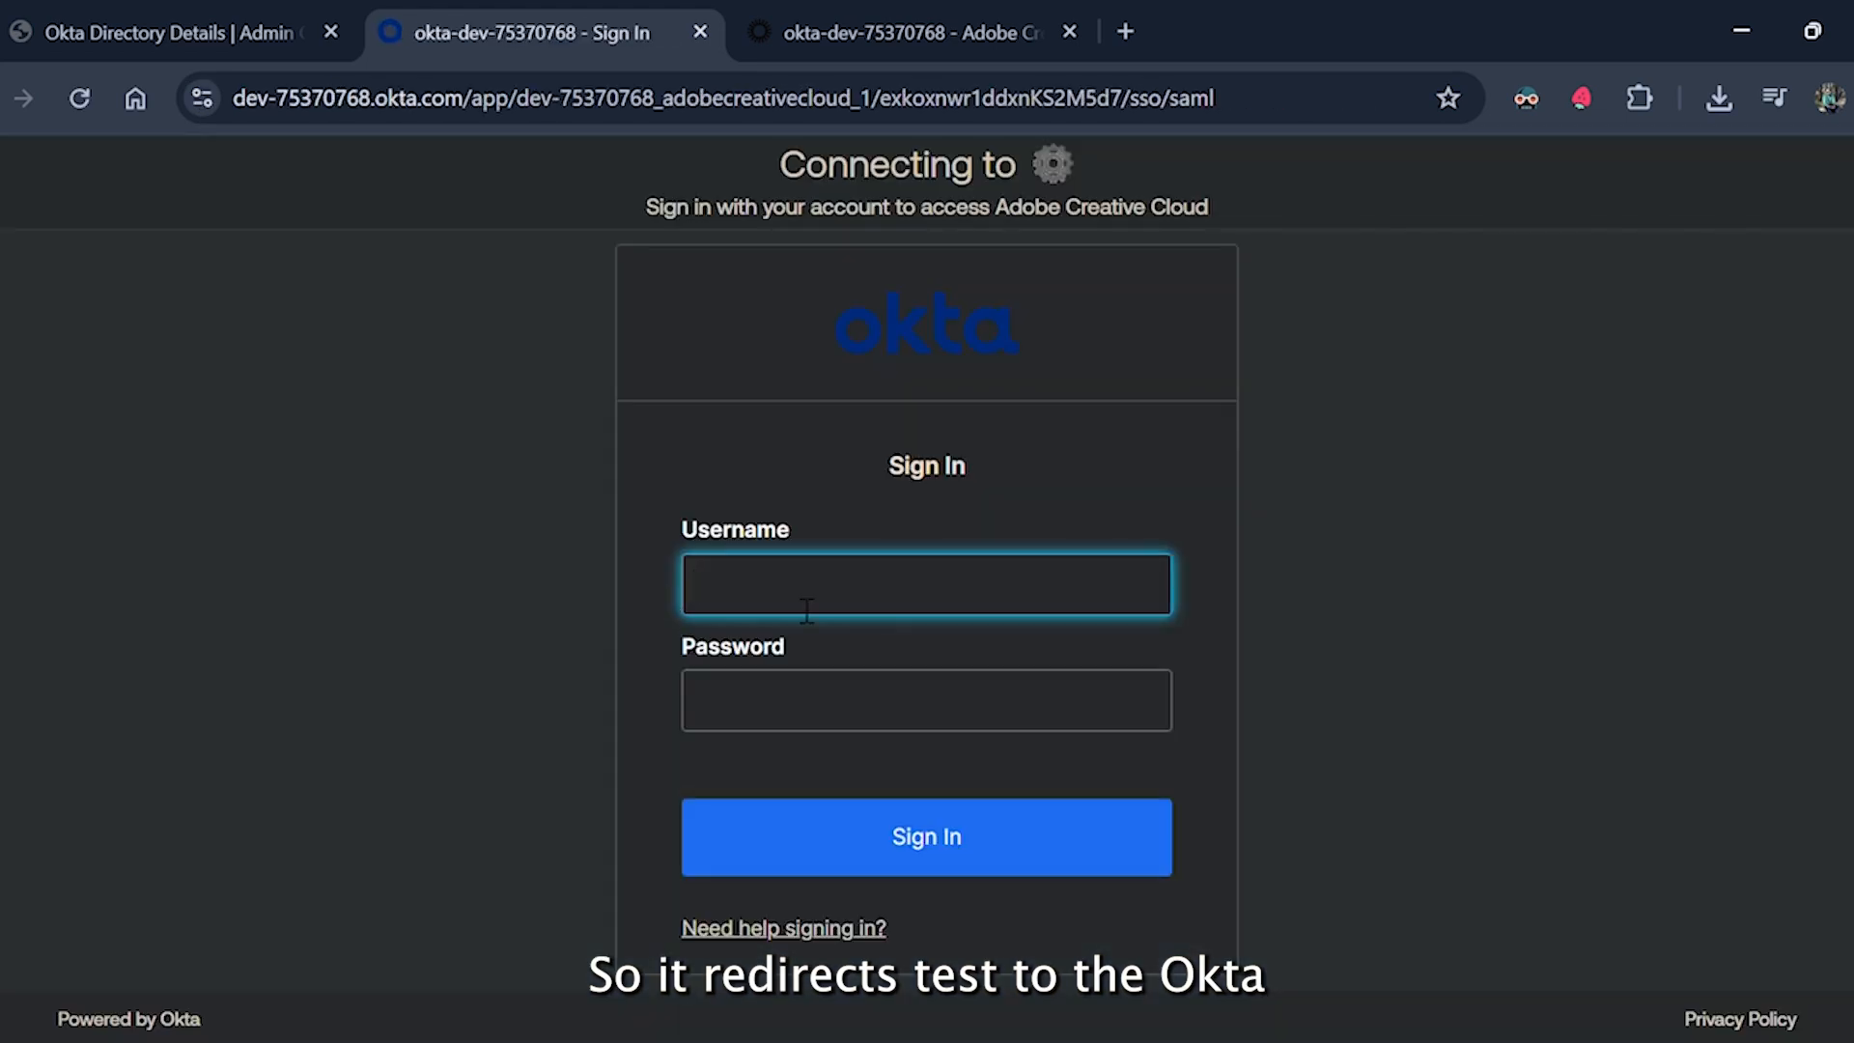
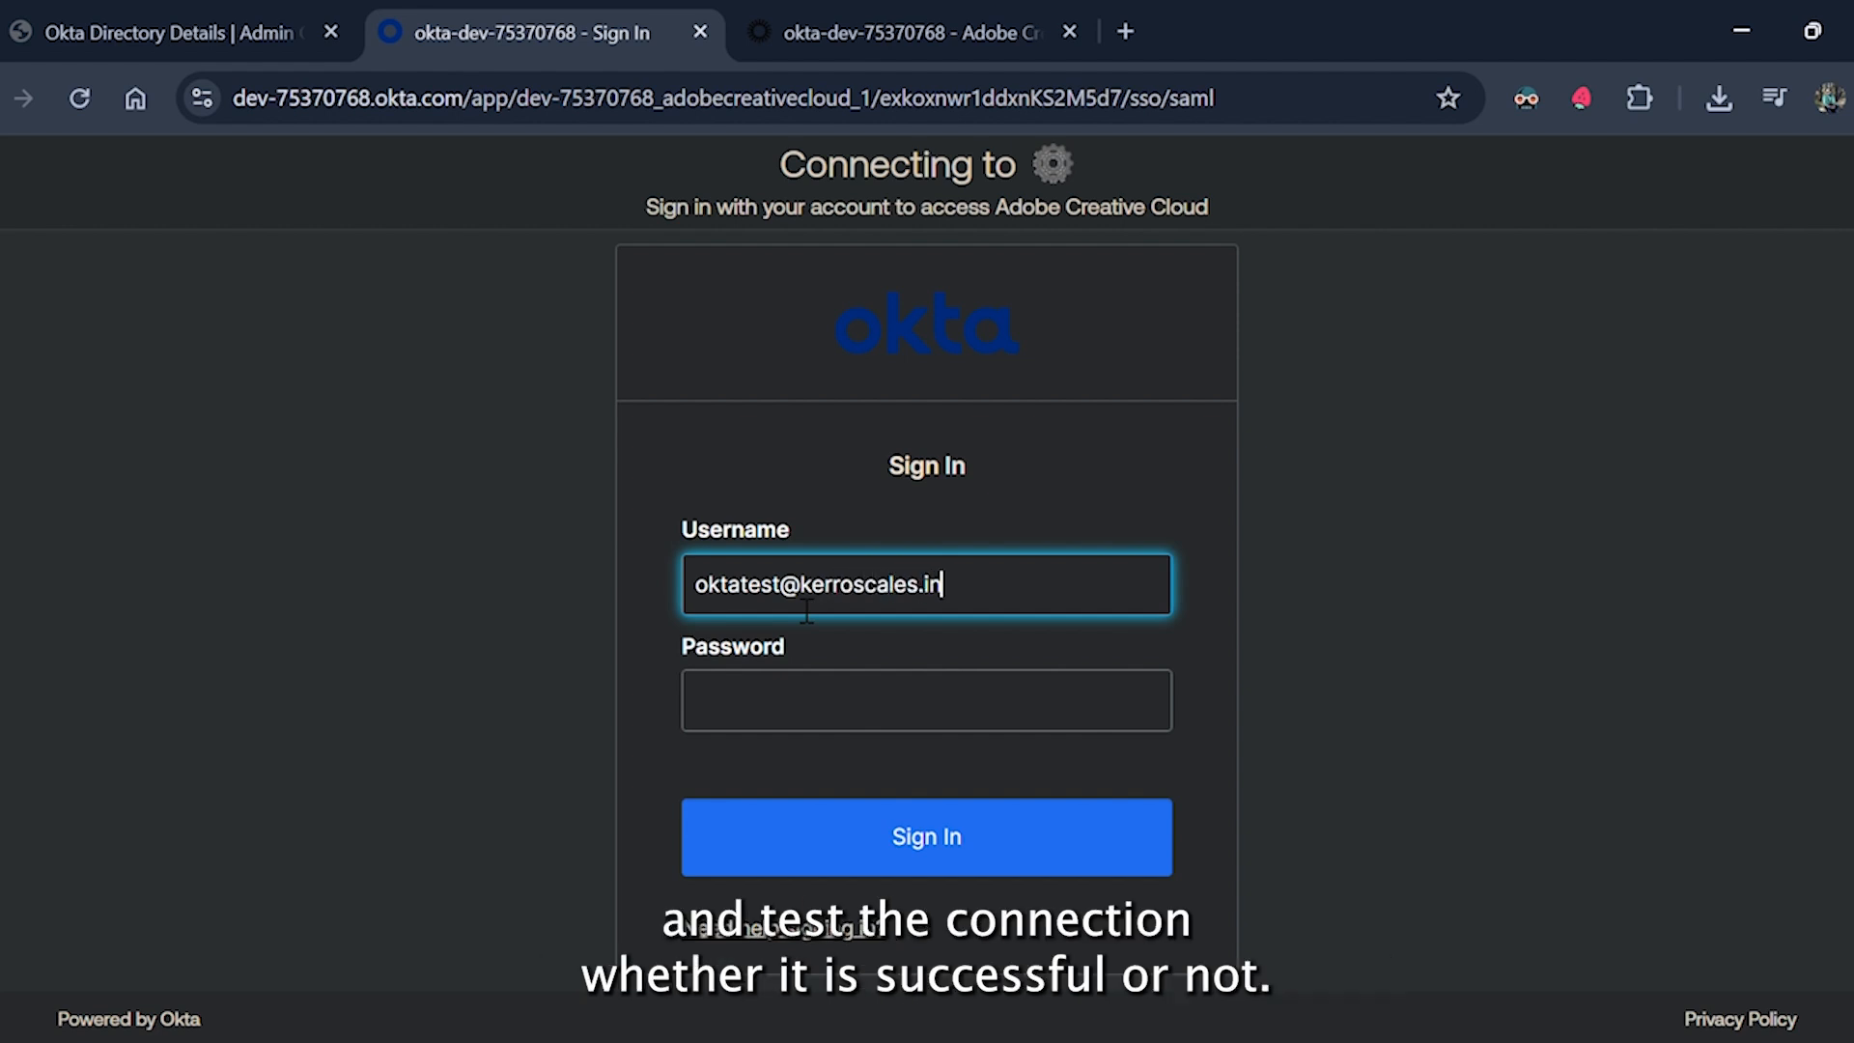
key("Tab")
type("•••••••")
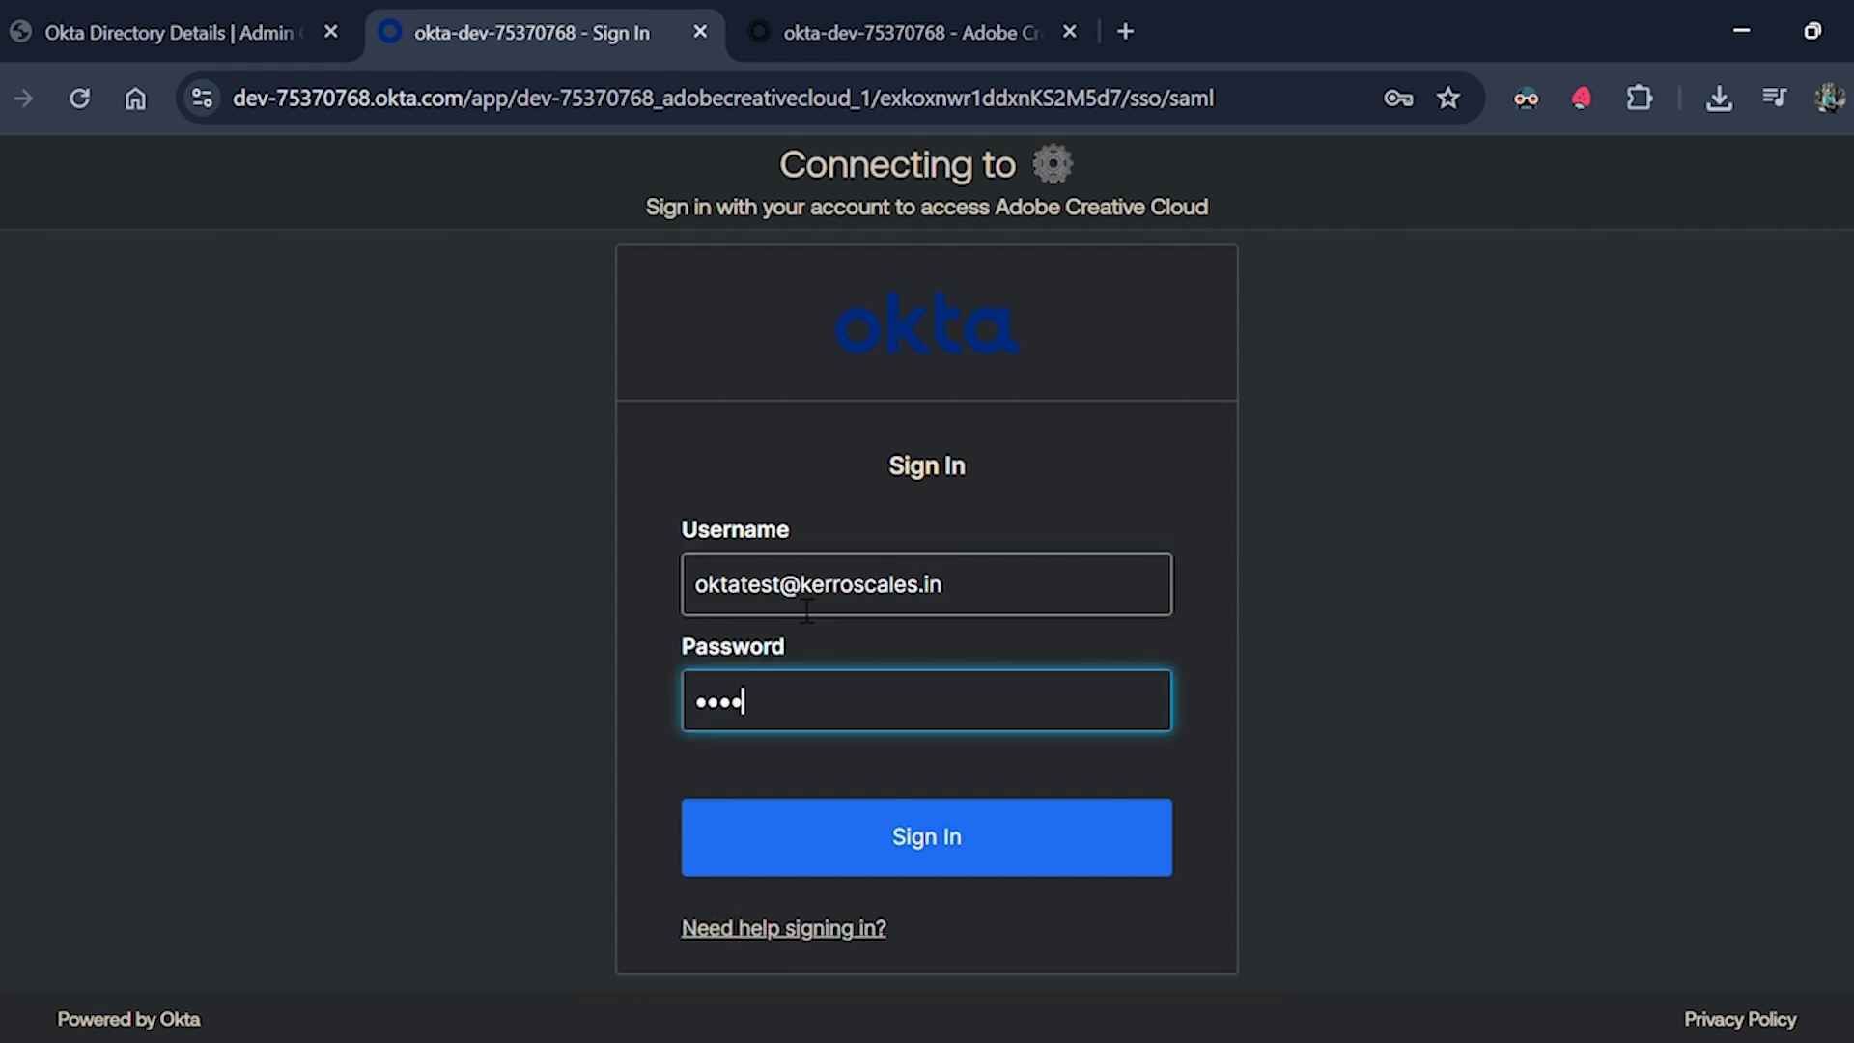
type("••••••")
left_click(798, 816)
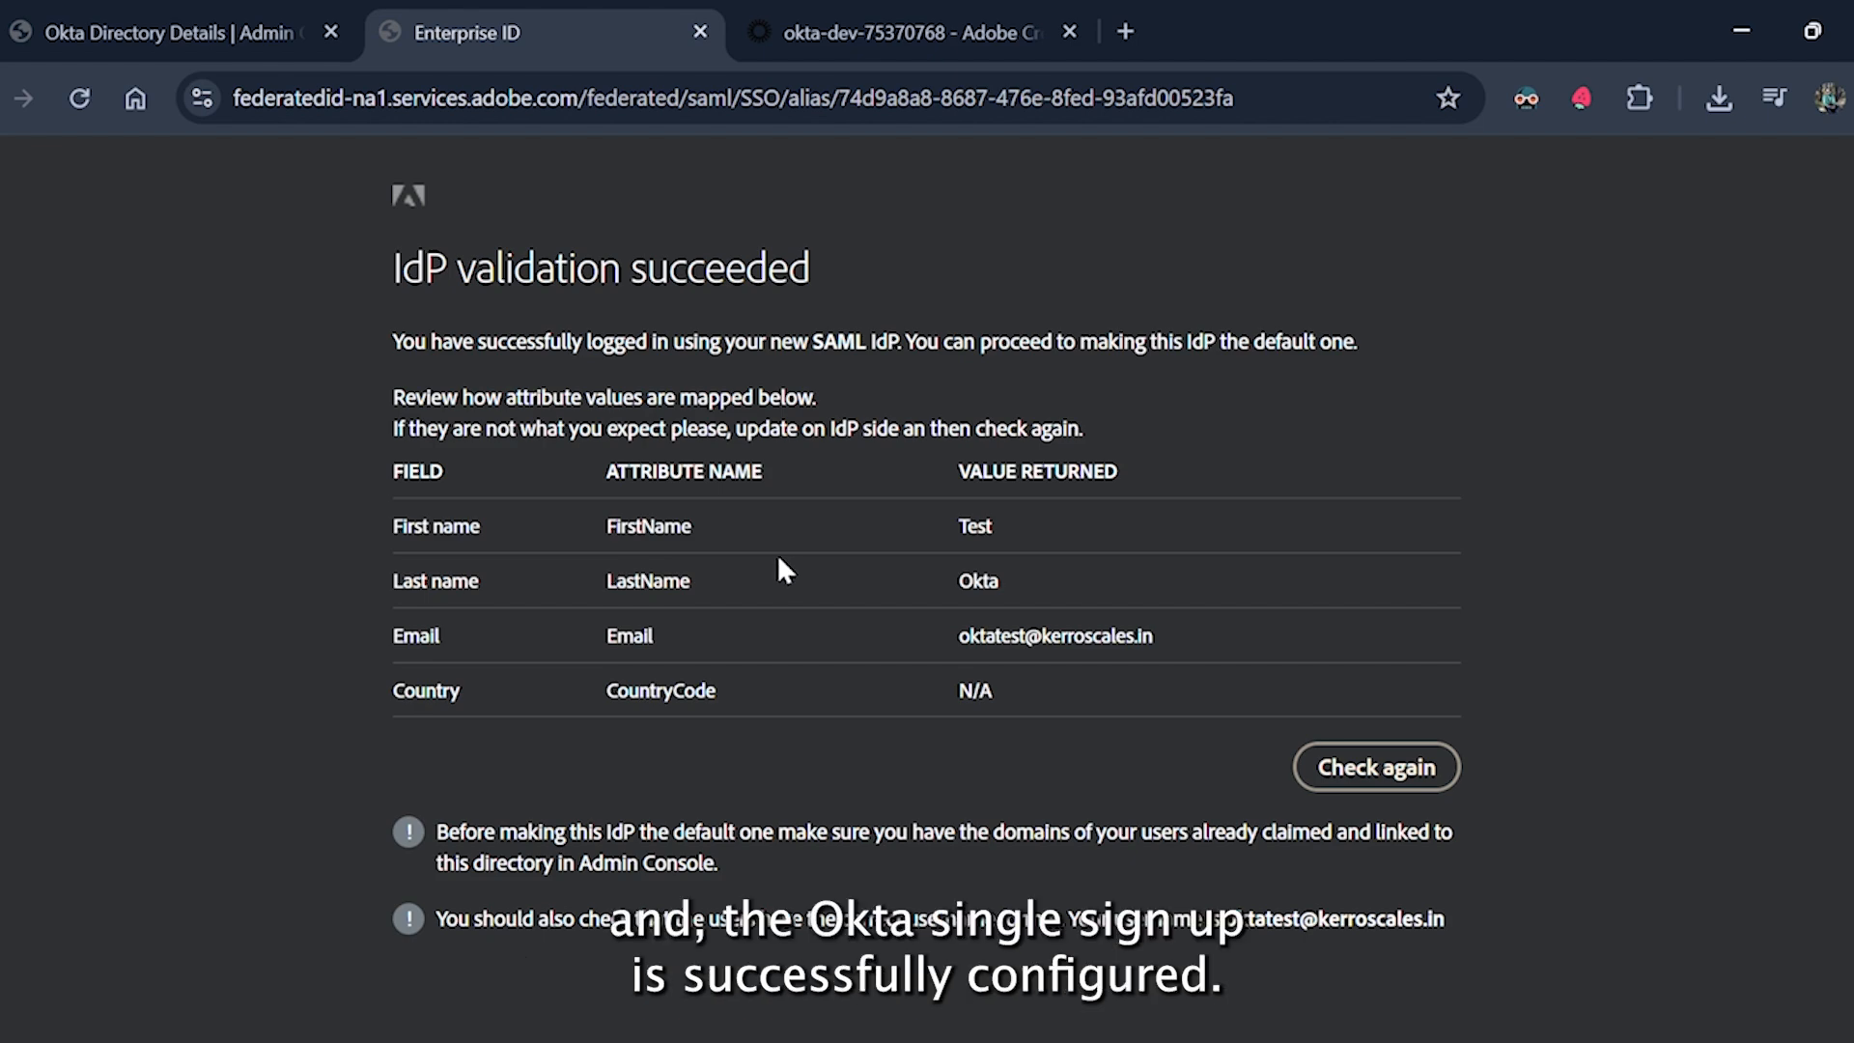
left_click_drag(388, 271, 839, 260)
left_click(913, 589)
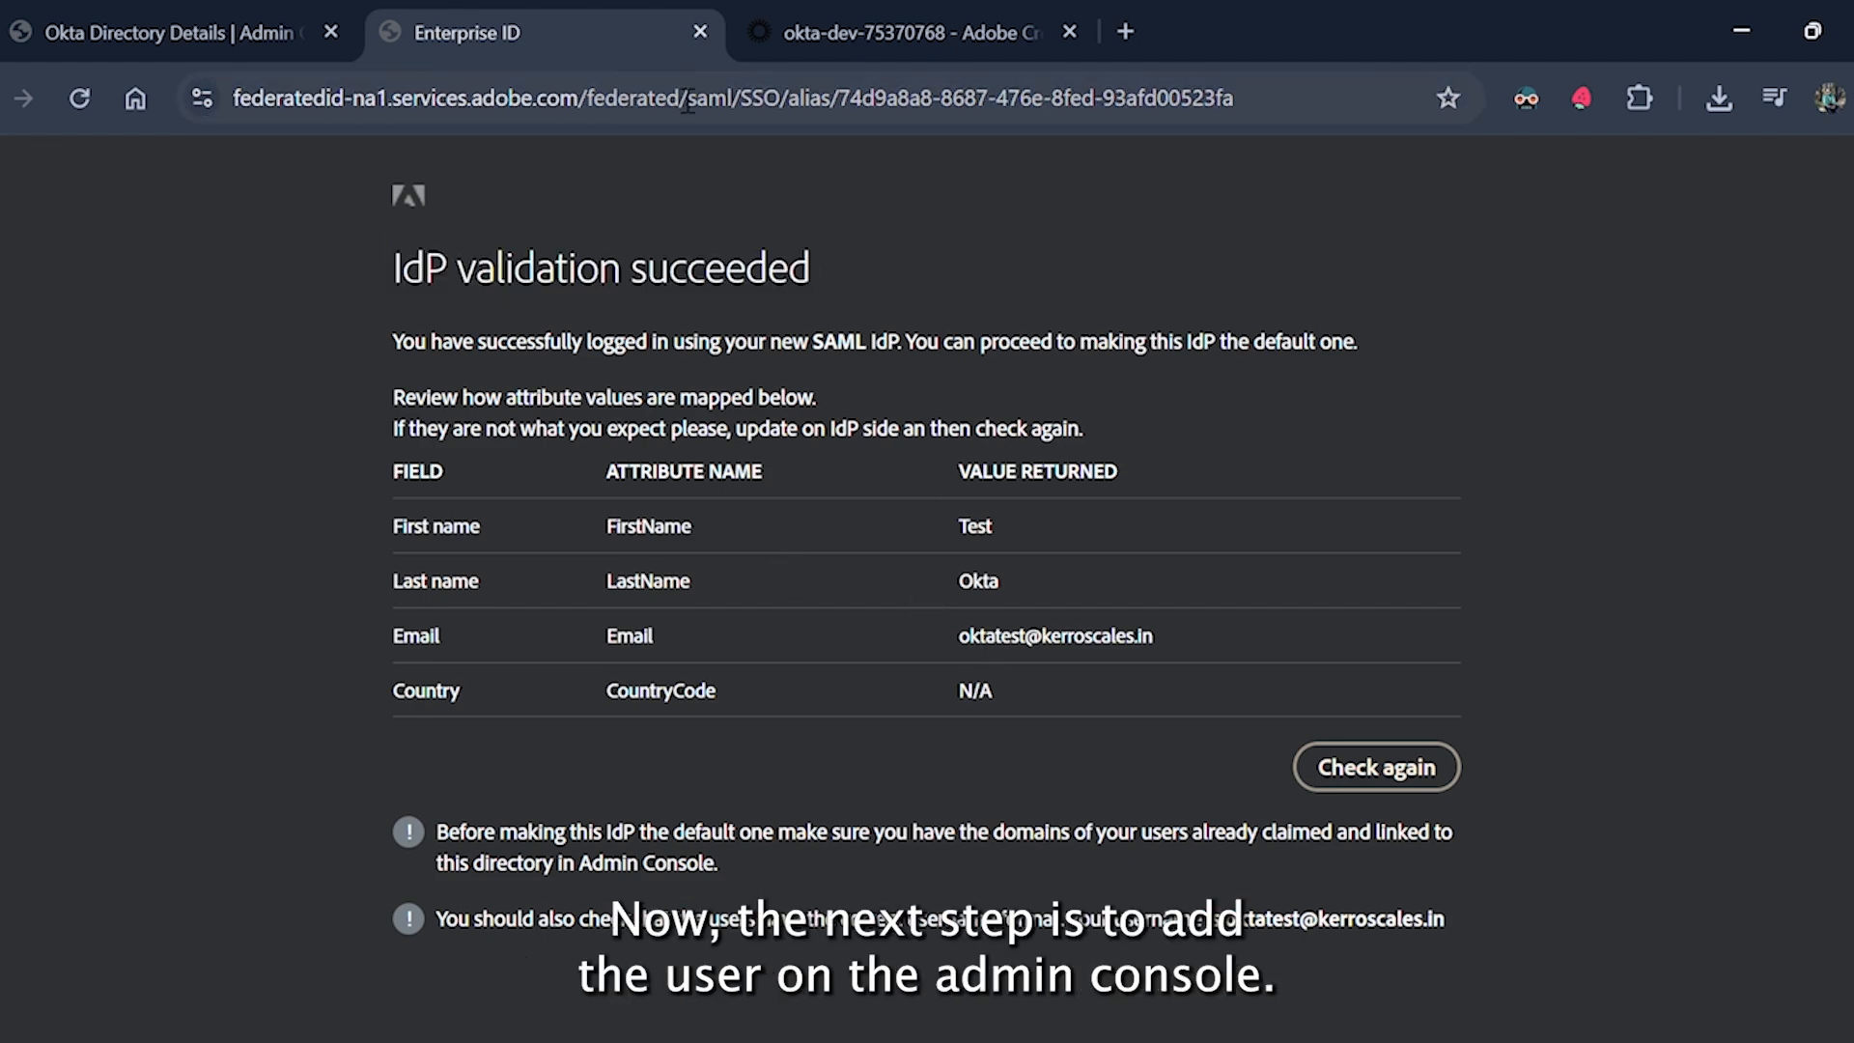
left_click(700, 32)
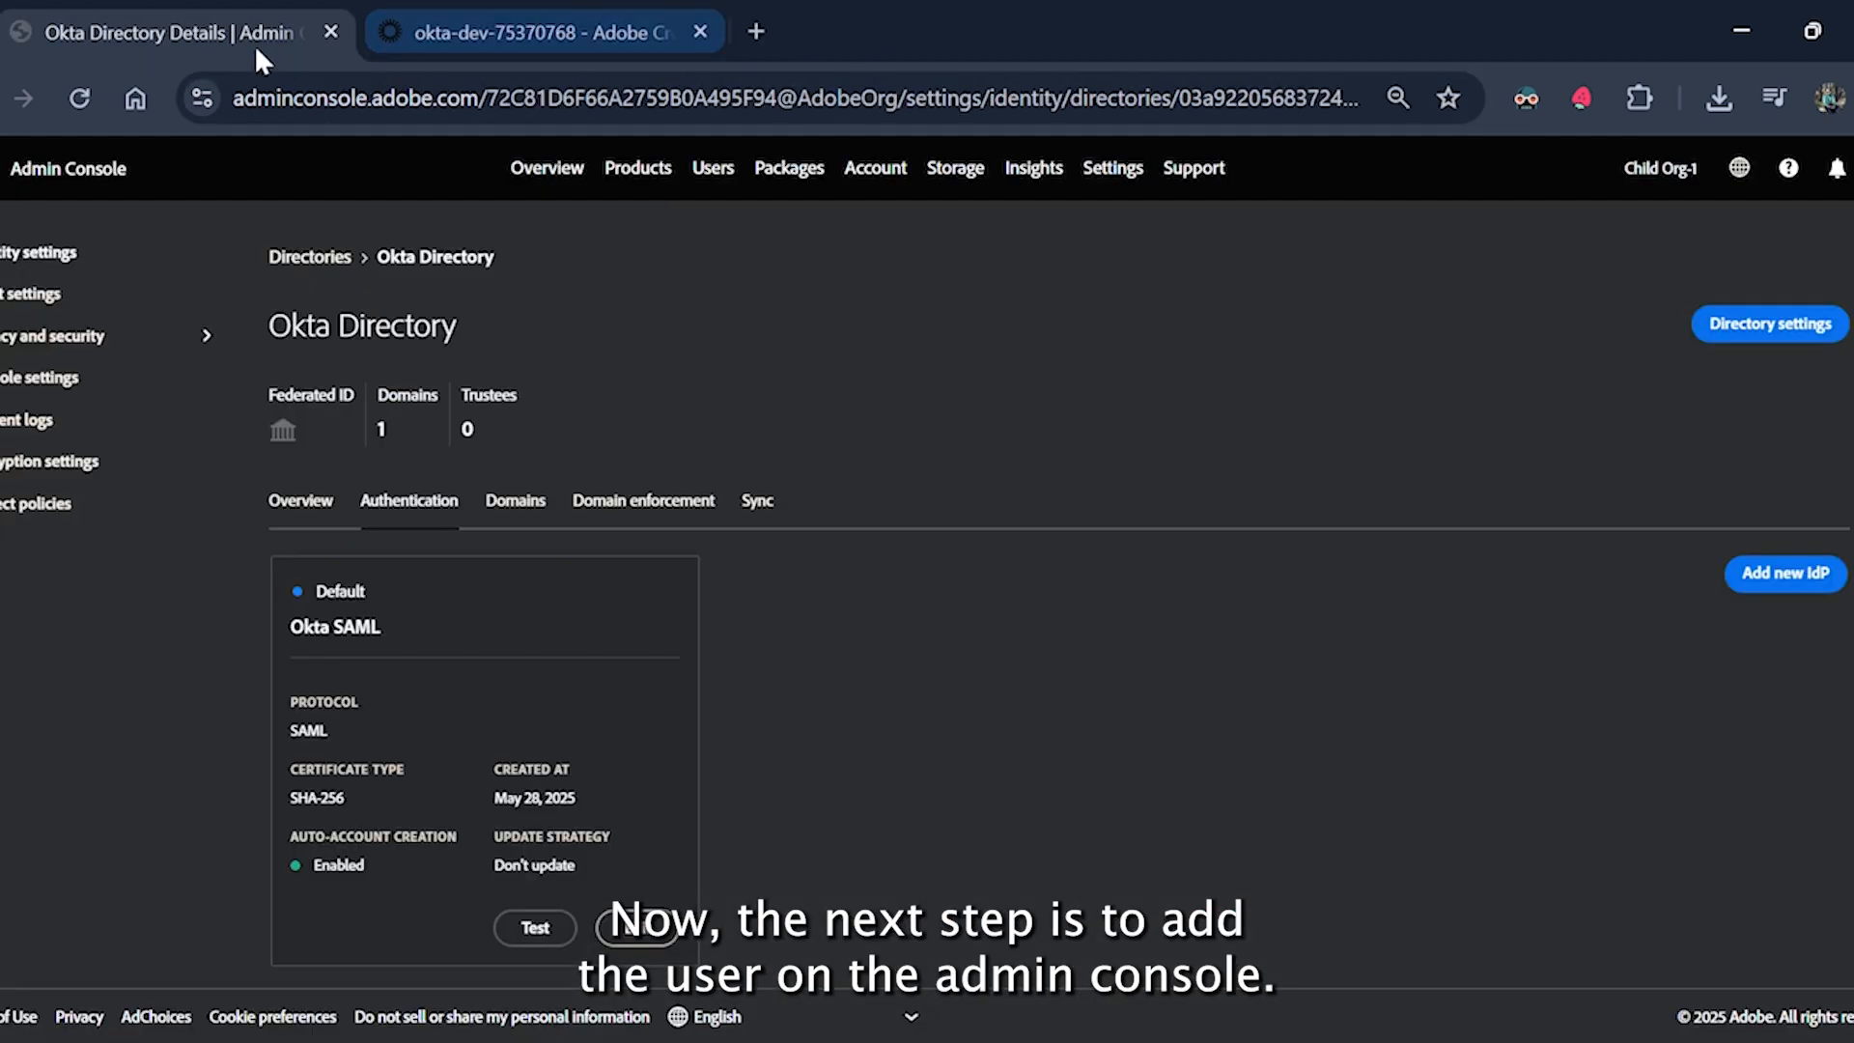
Add the test user's Okta-domain email address as a new user with country India.
left_click(717, 171)
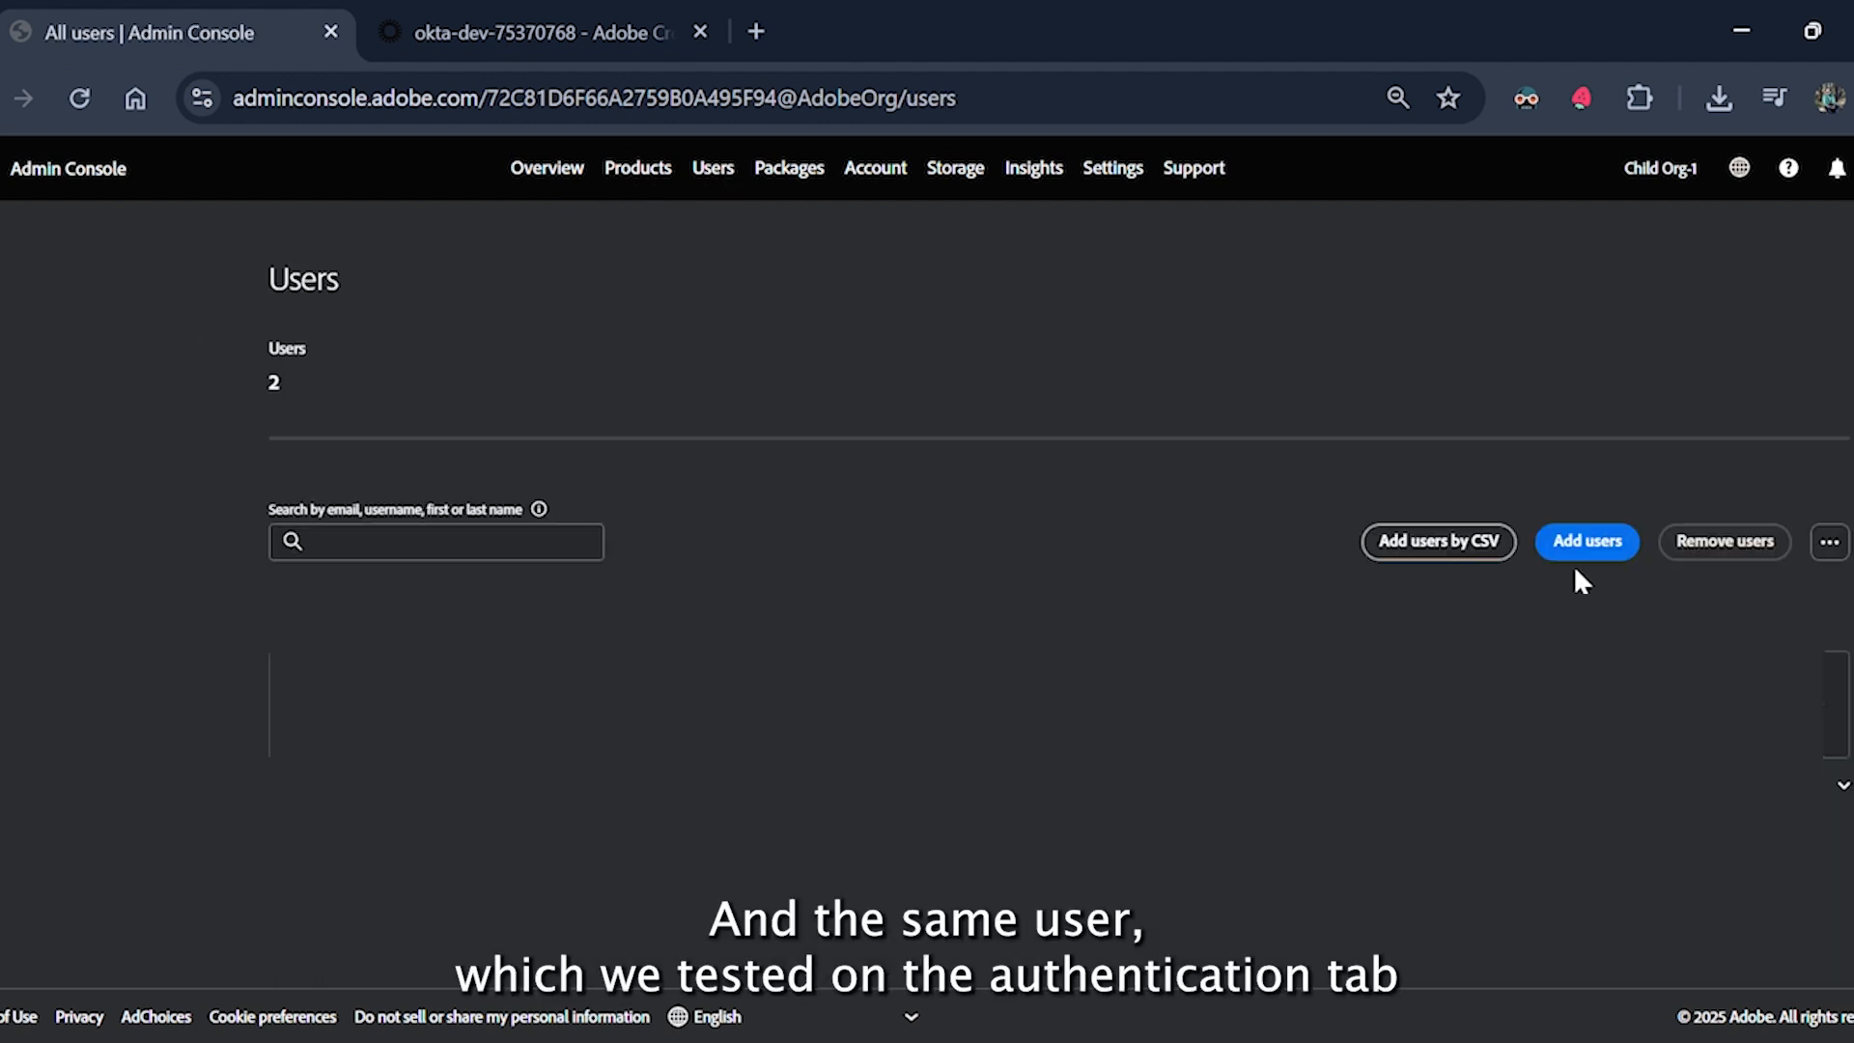
left_click(1583, 542)
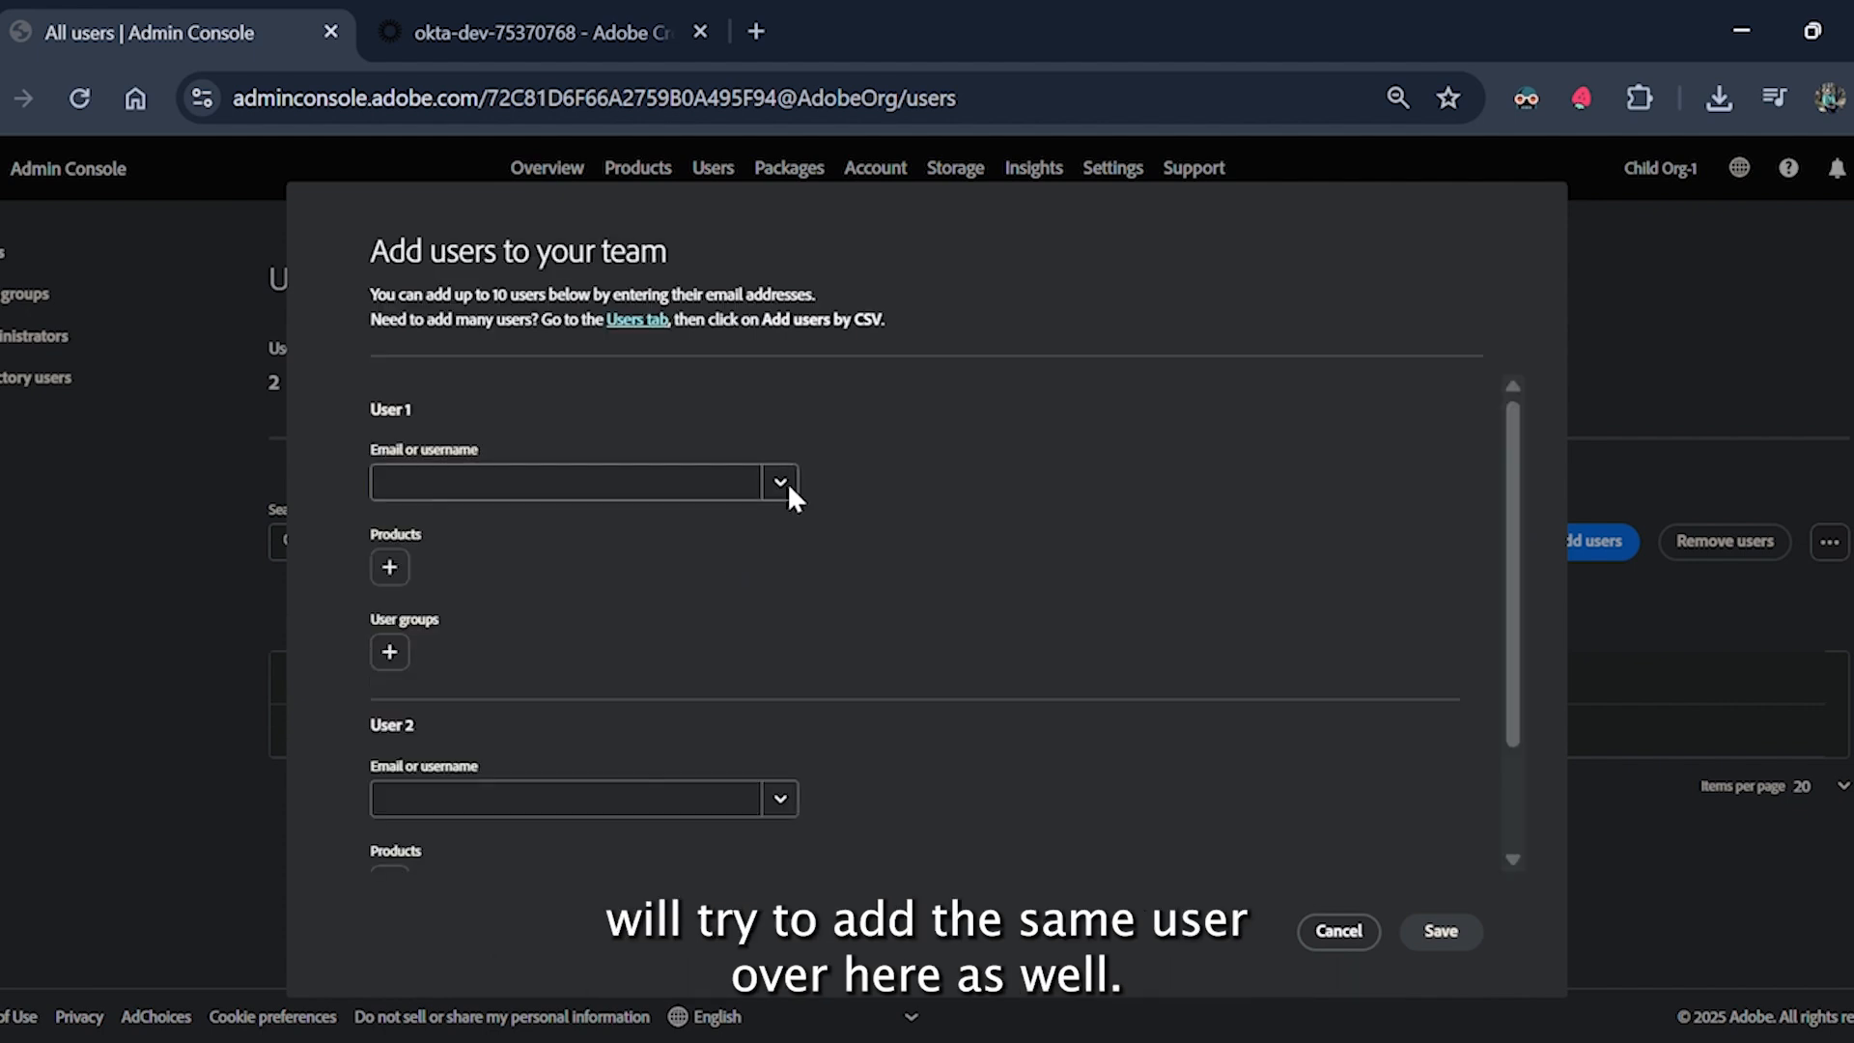
left_click(712, 490)
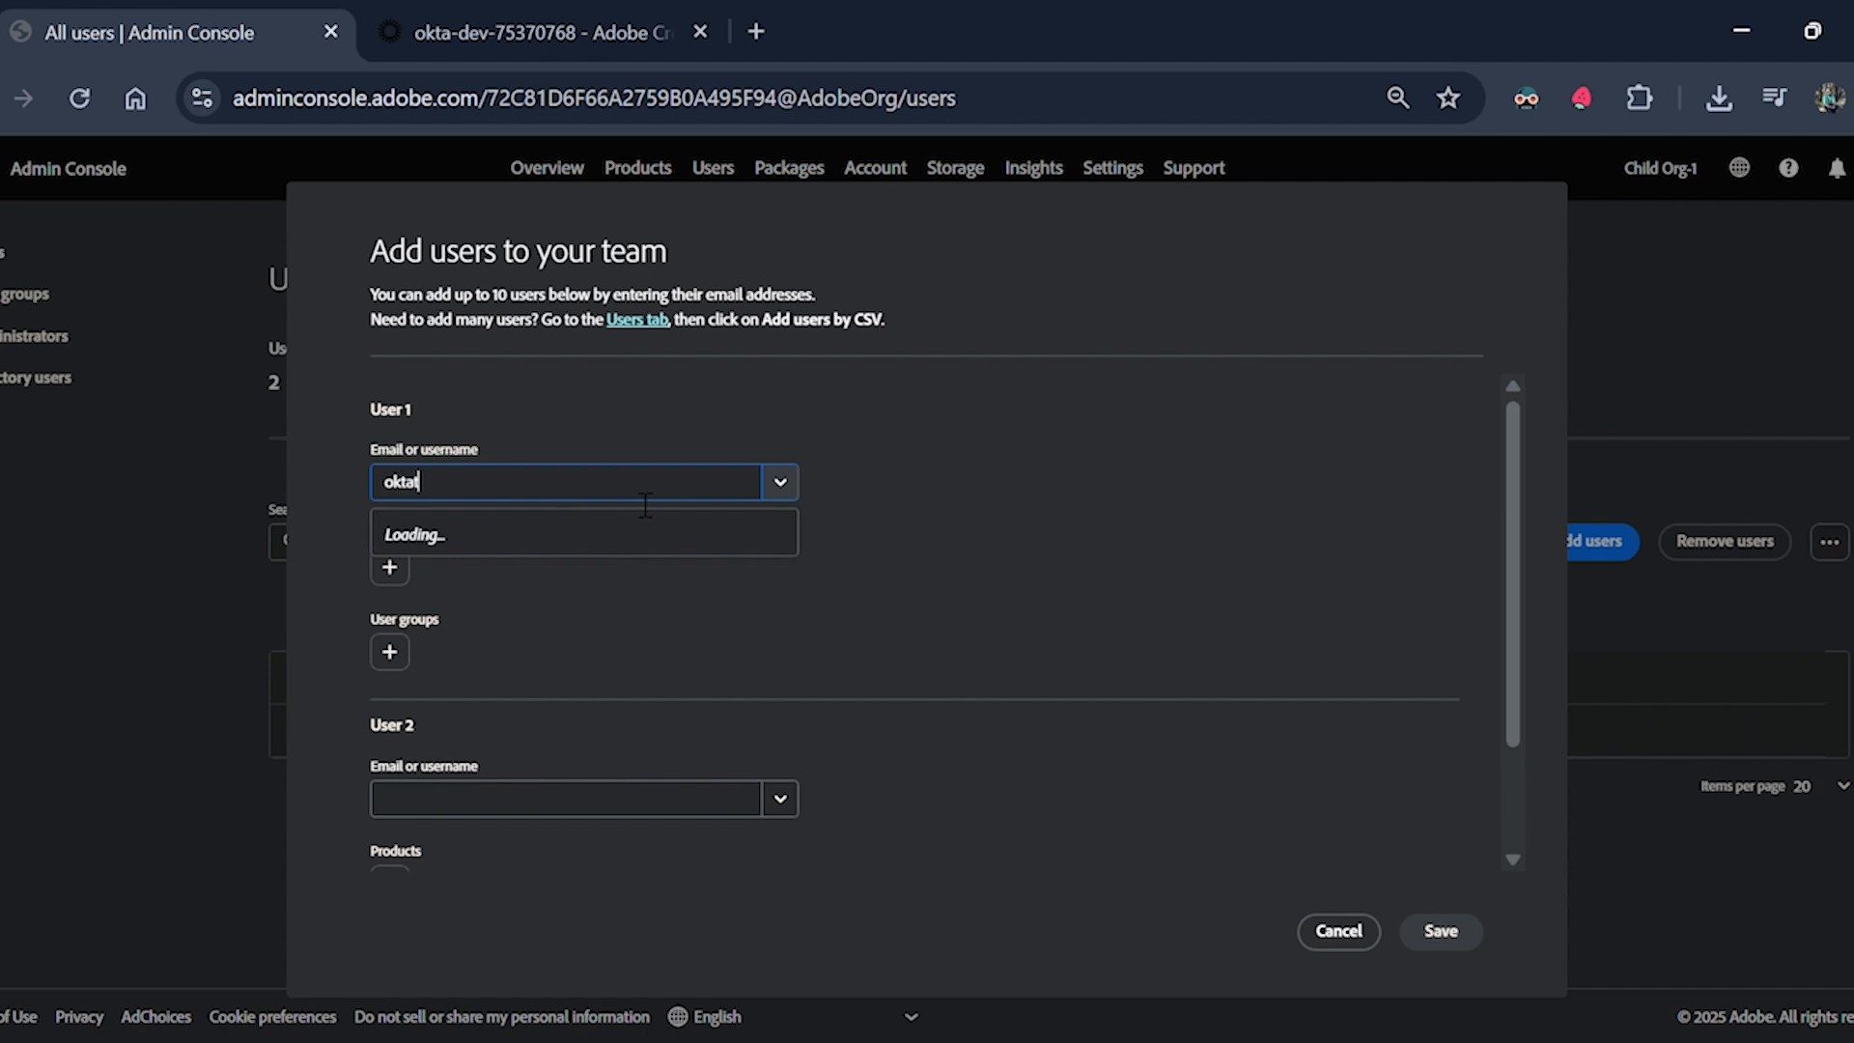
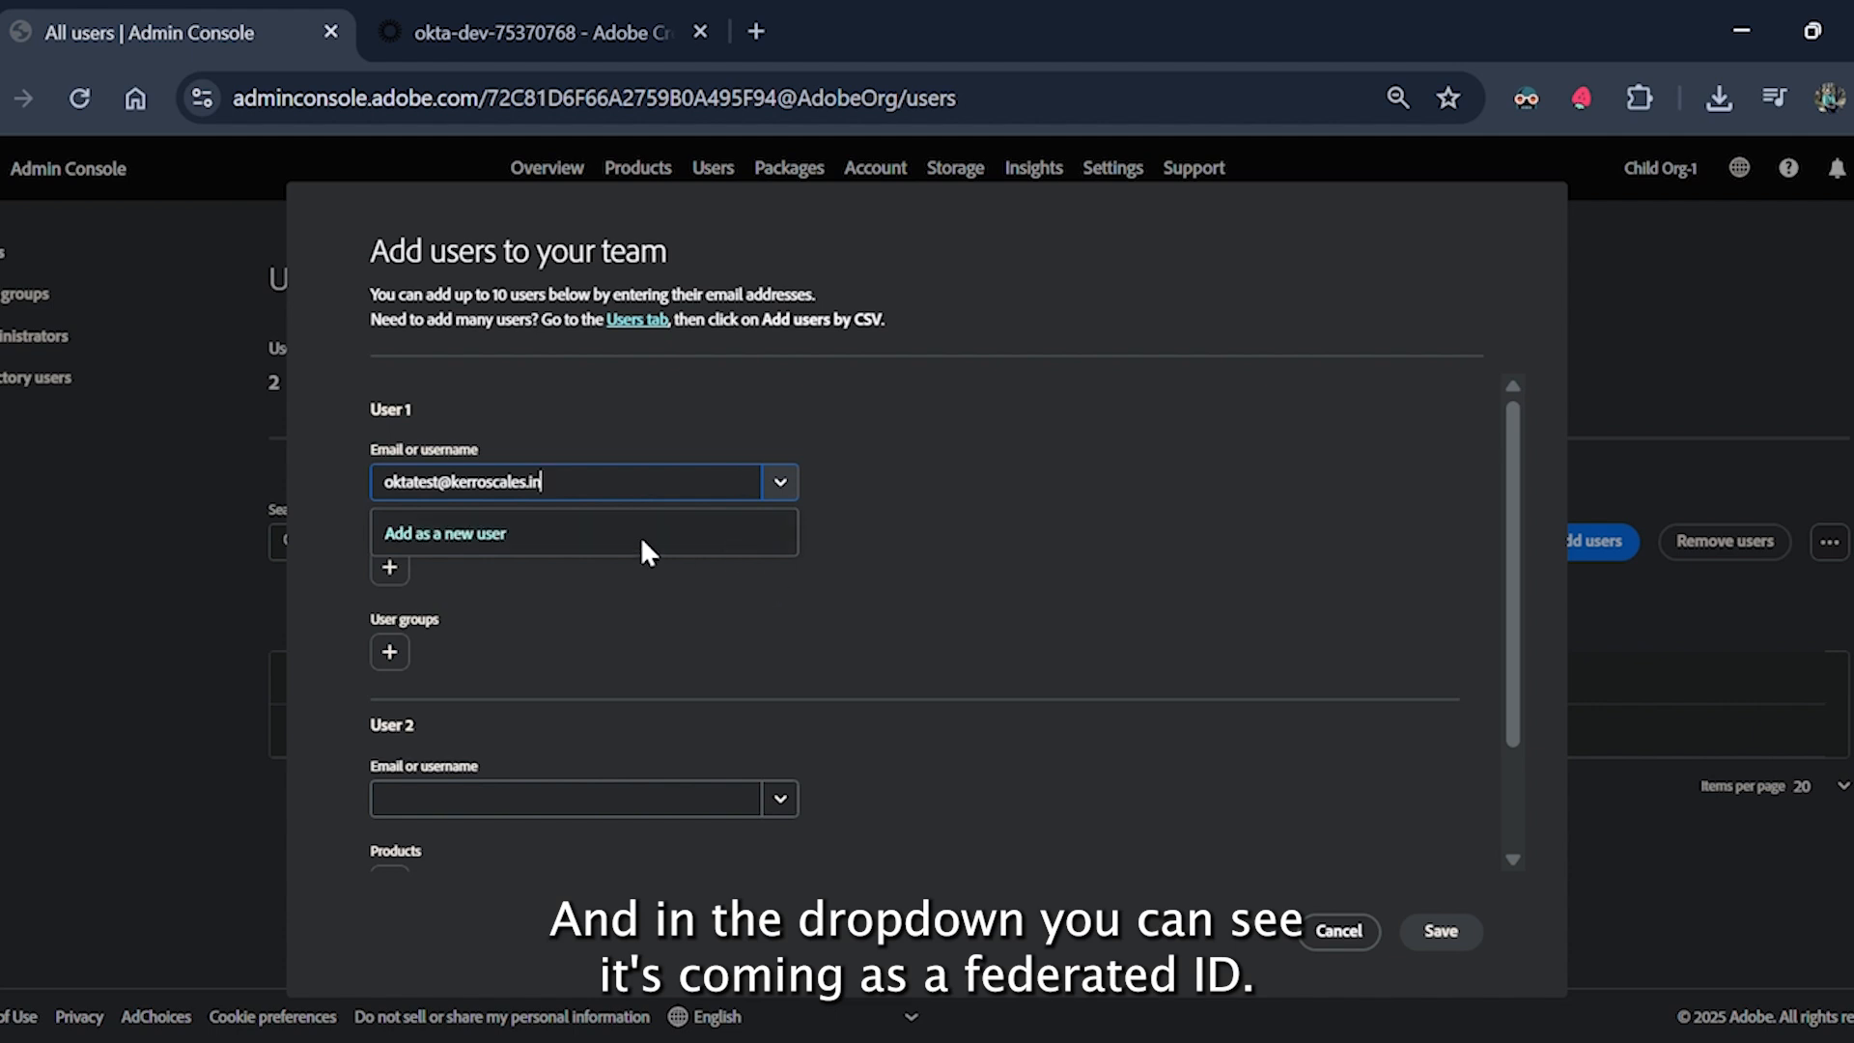
left_click(641, 536)
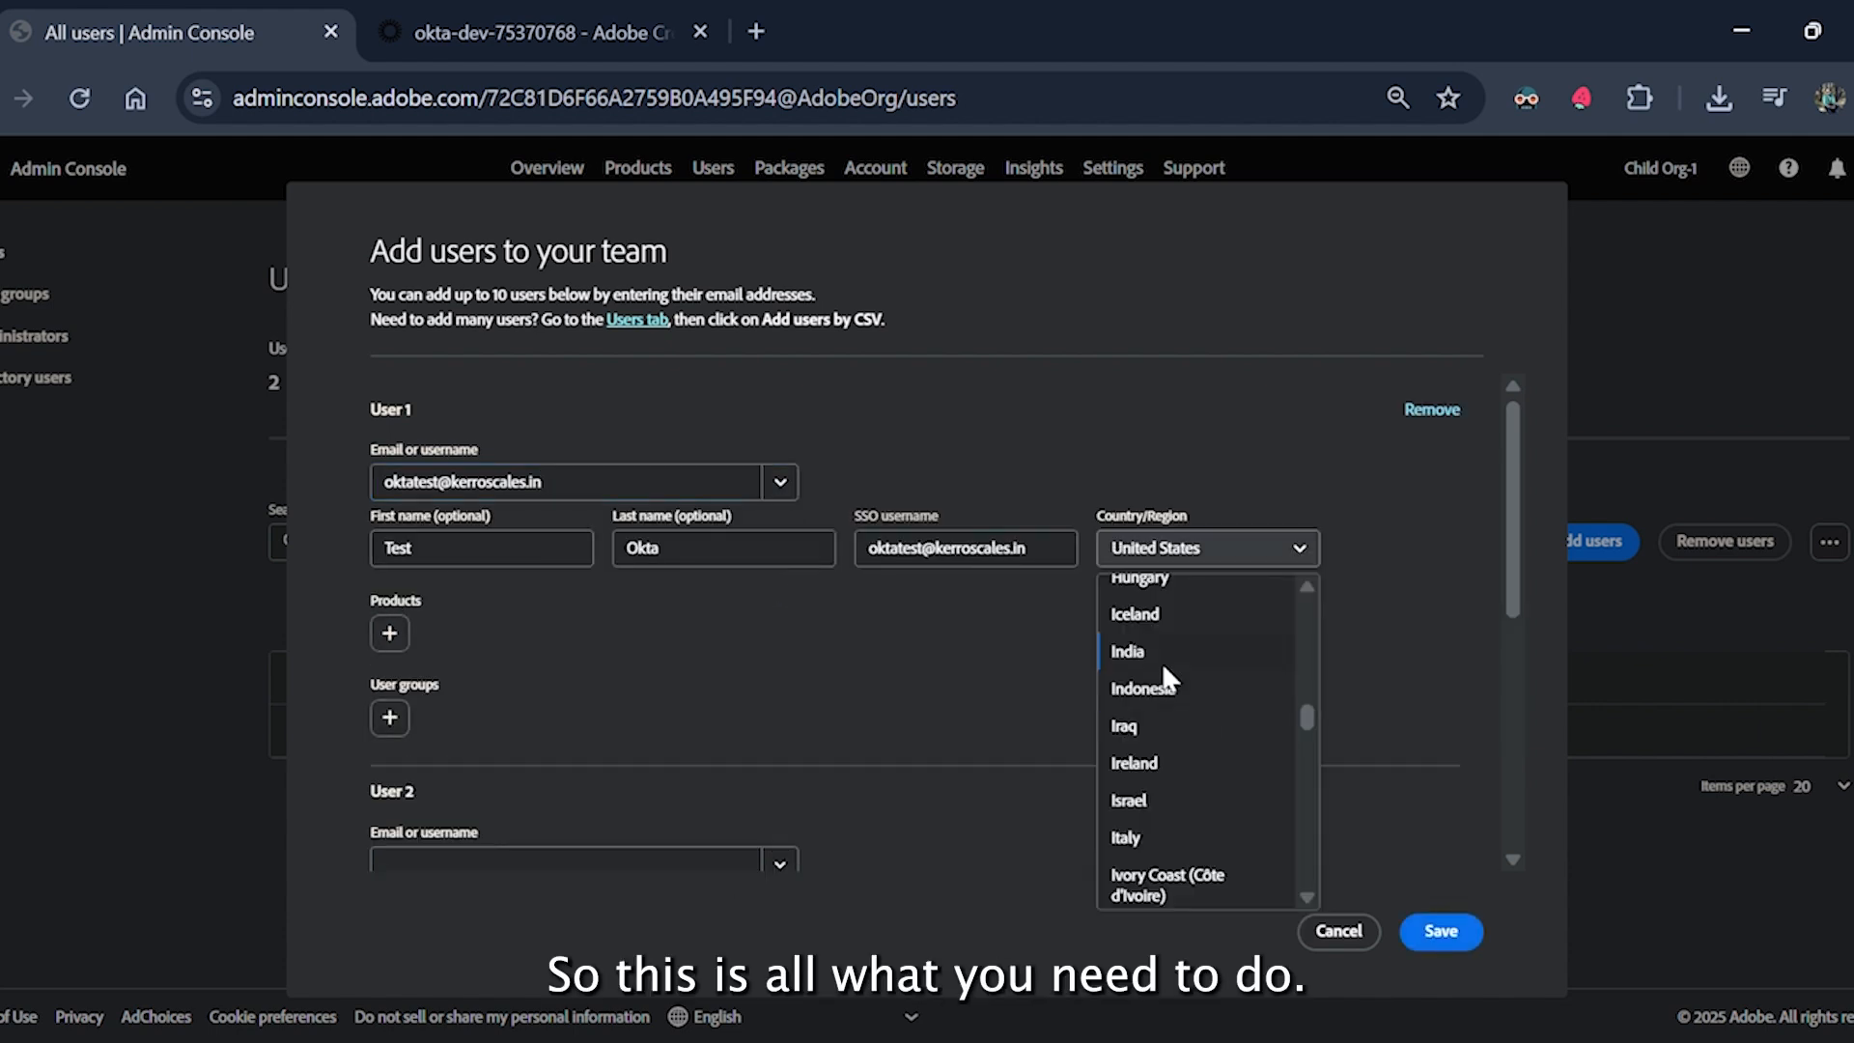
left_click(1162, 657)
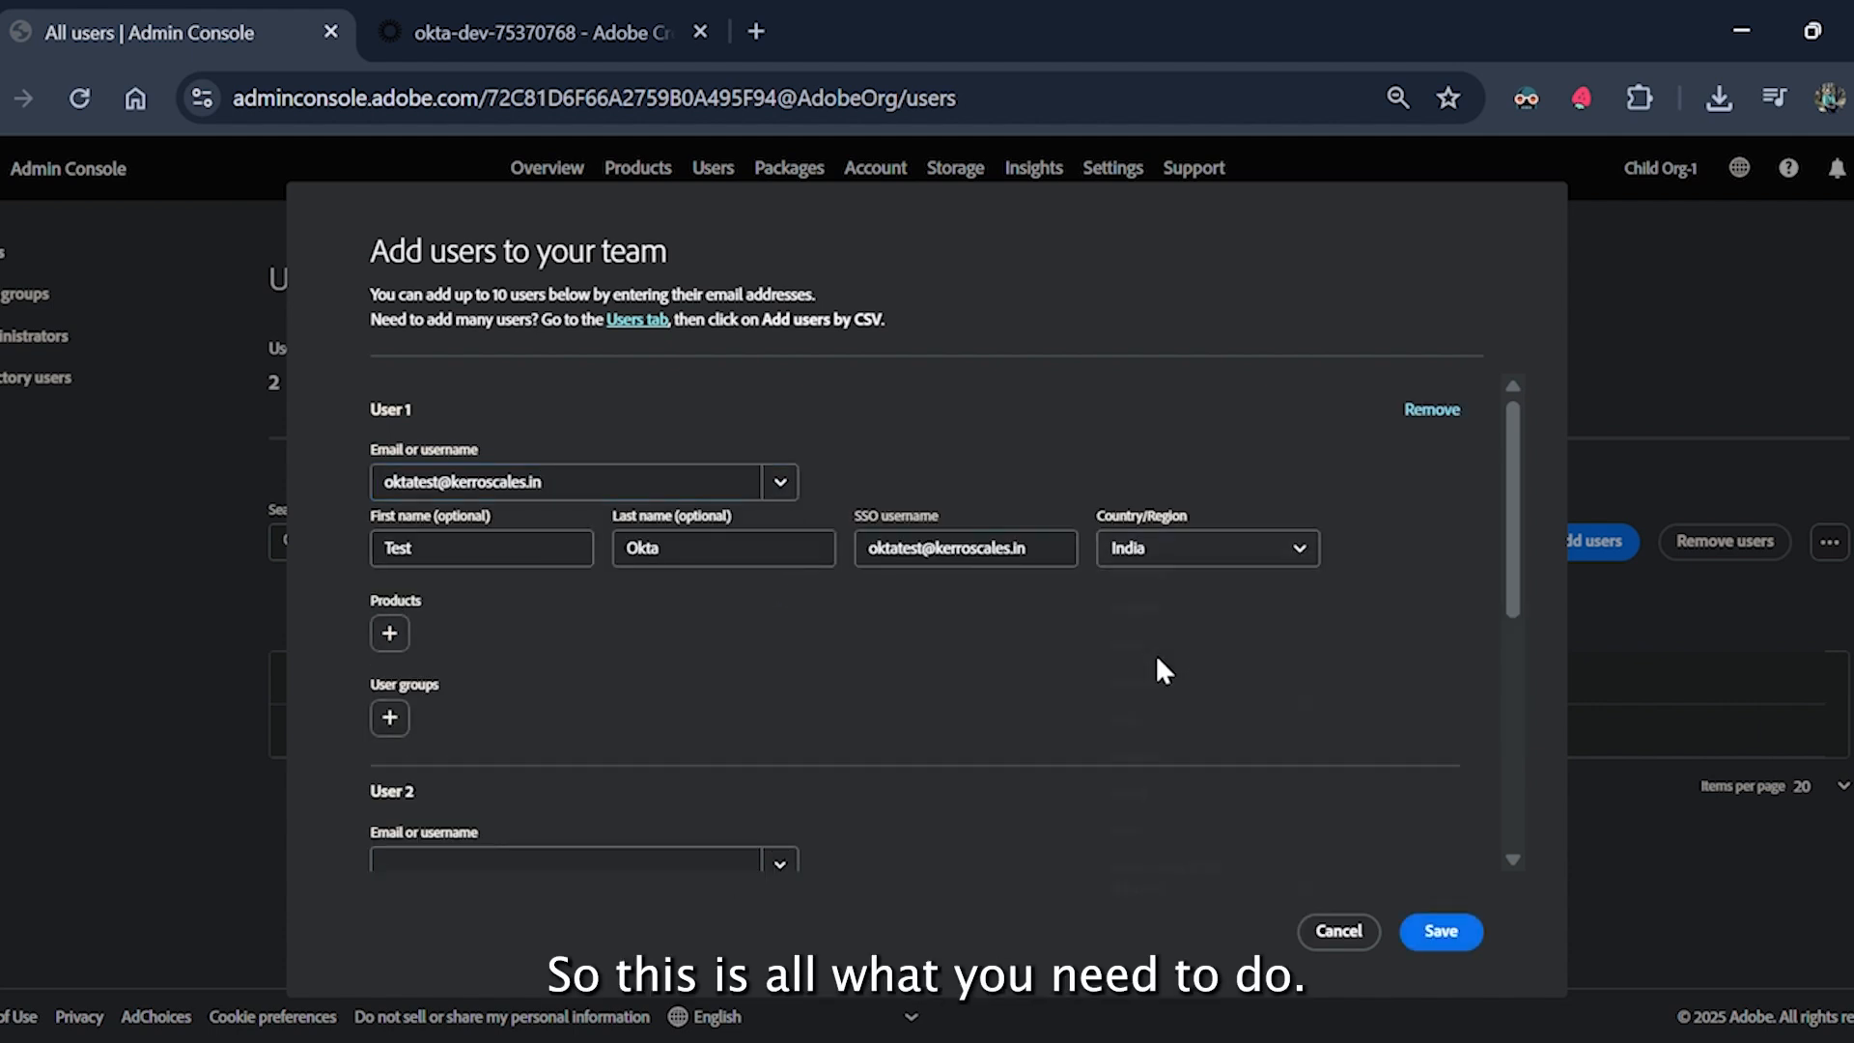
left_click(1469, 929)
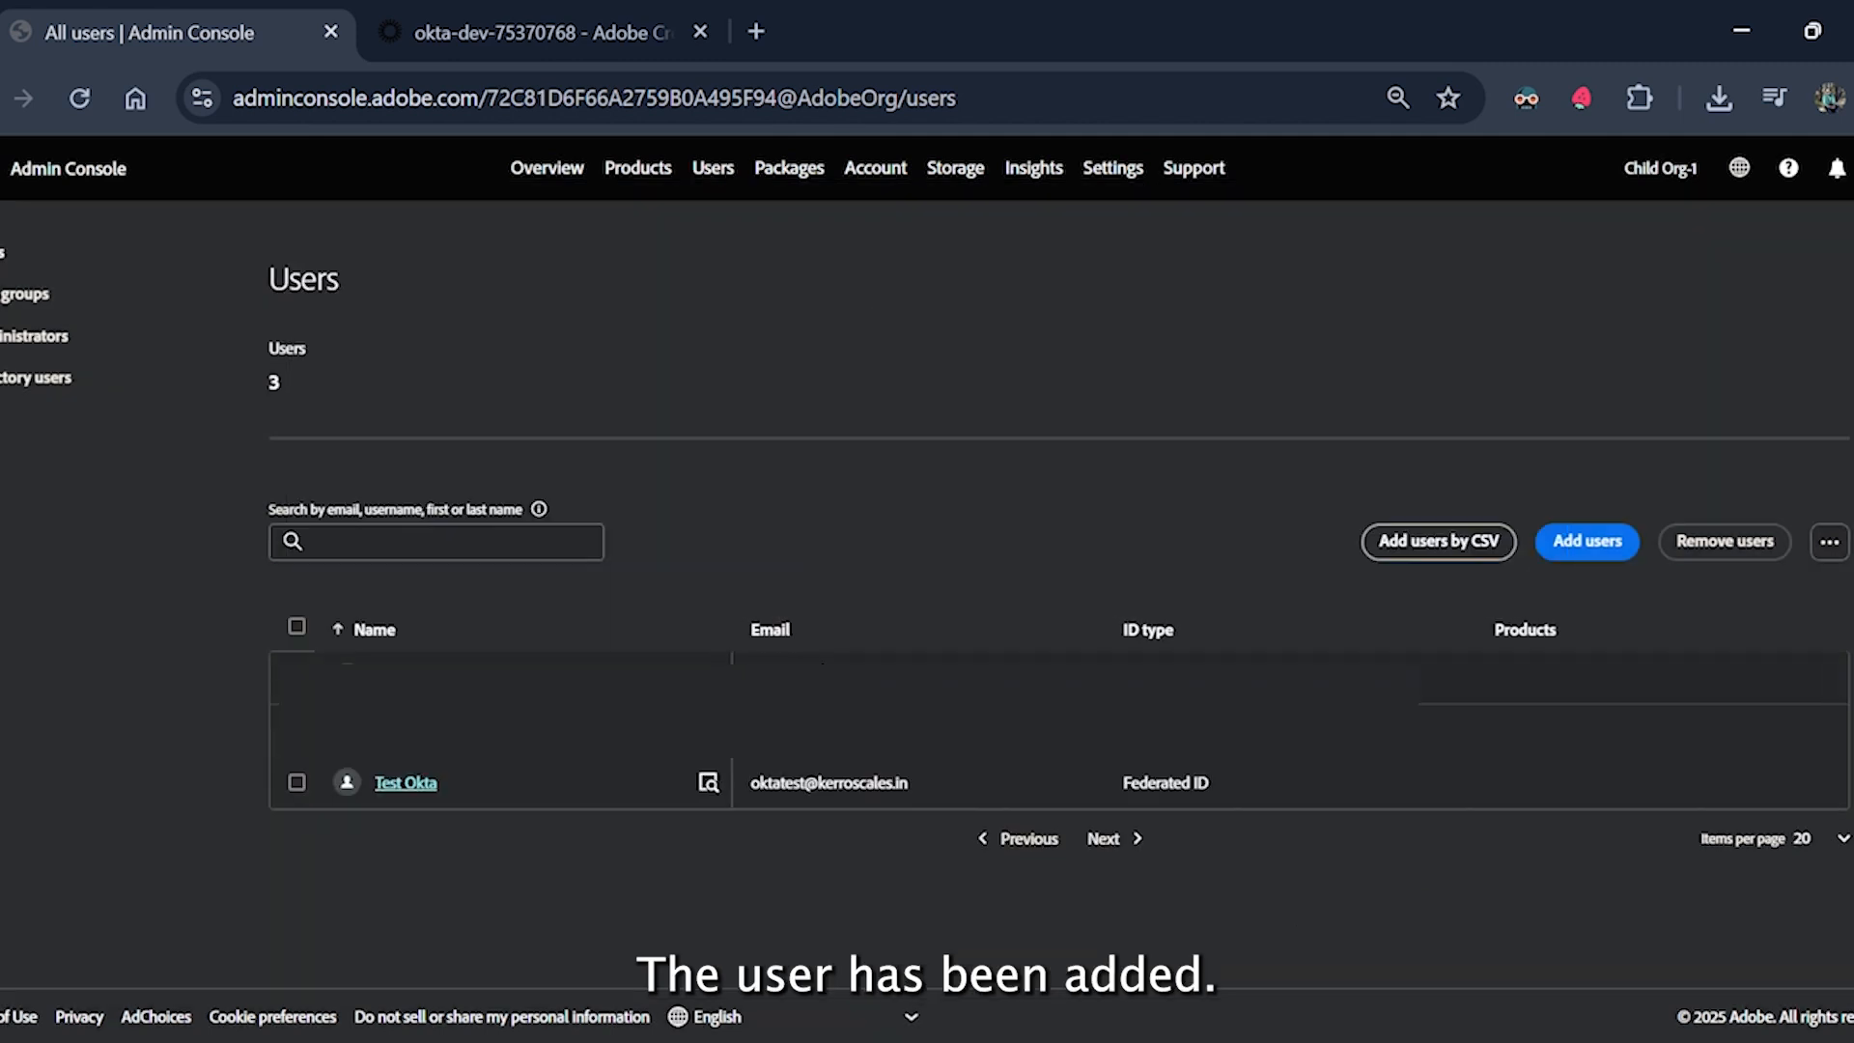
Open the new test user's details page and check its Federated ID identity type.
left_click(898, 784)
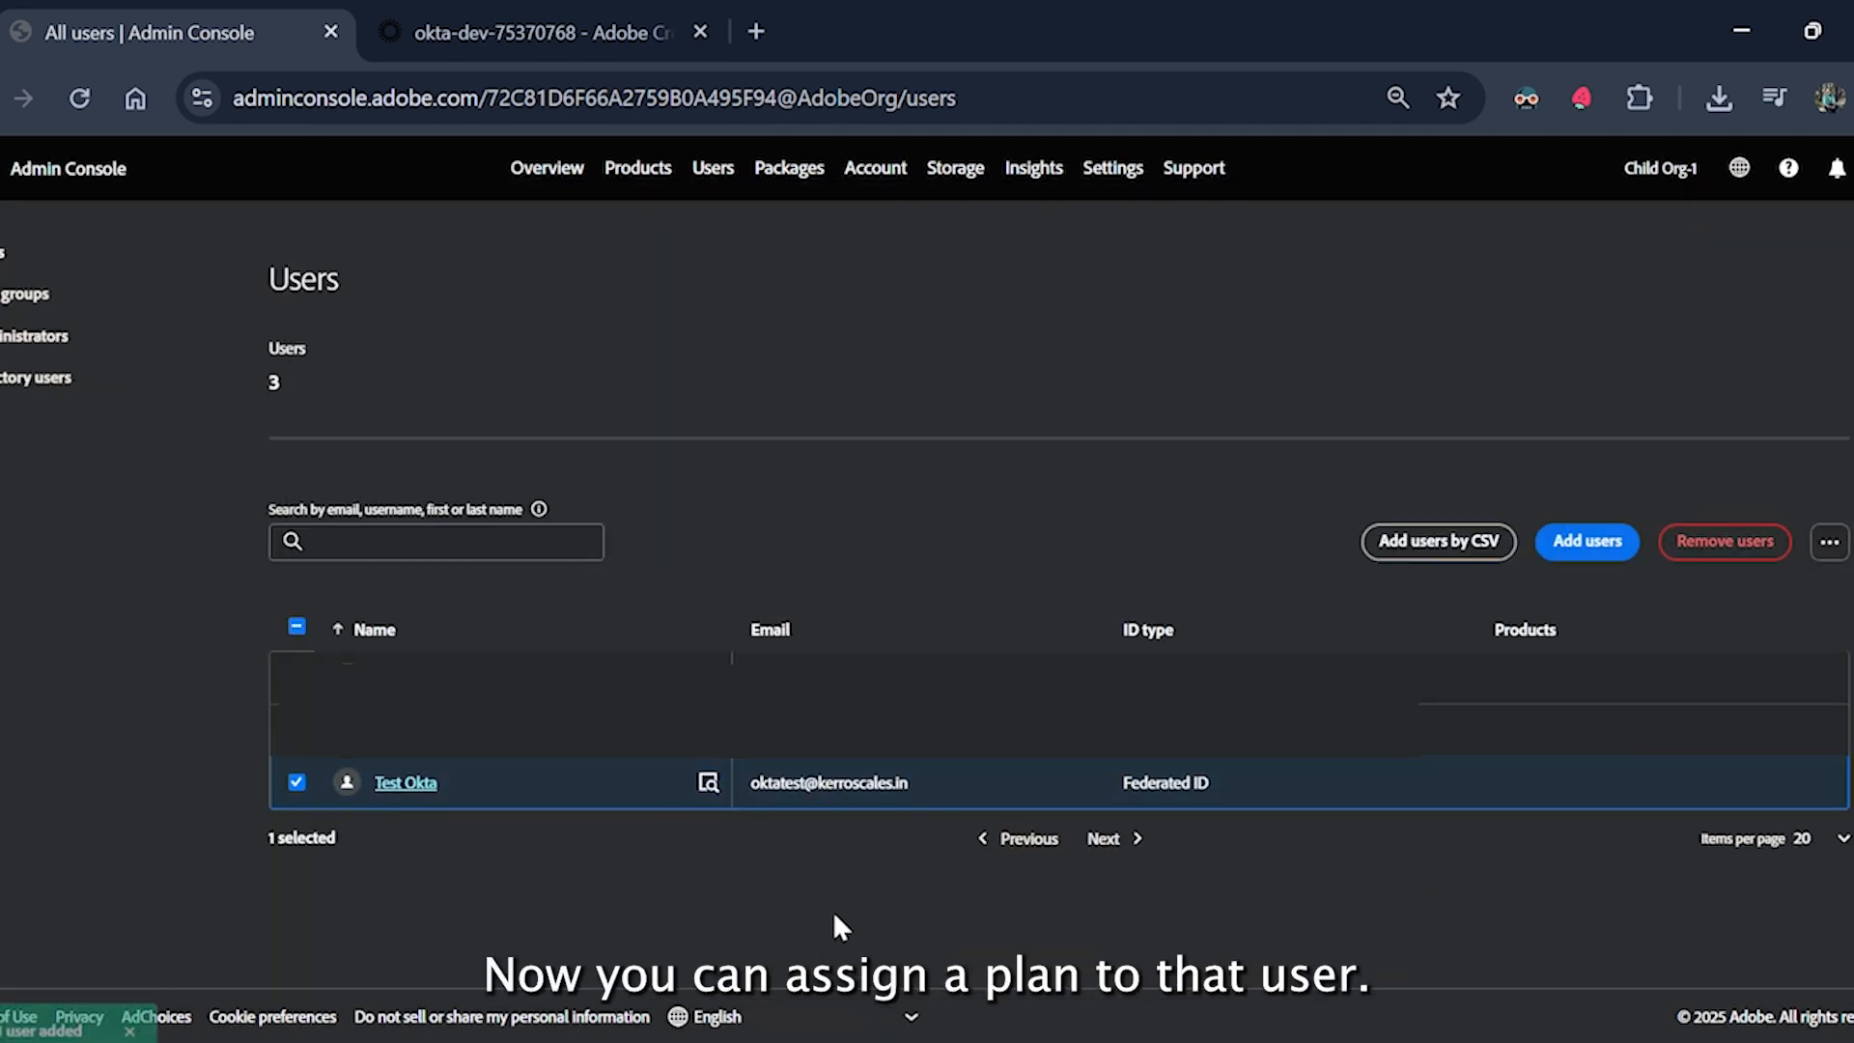
left_click(405, 780)
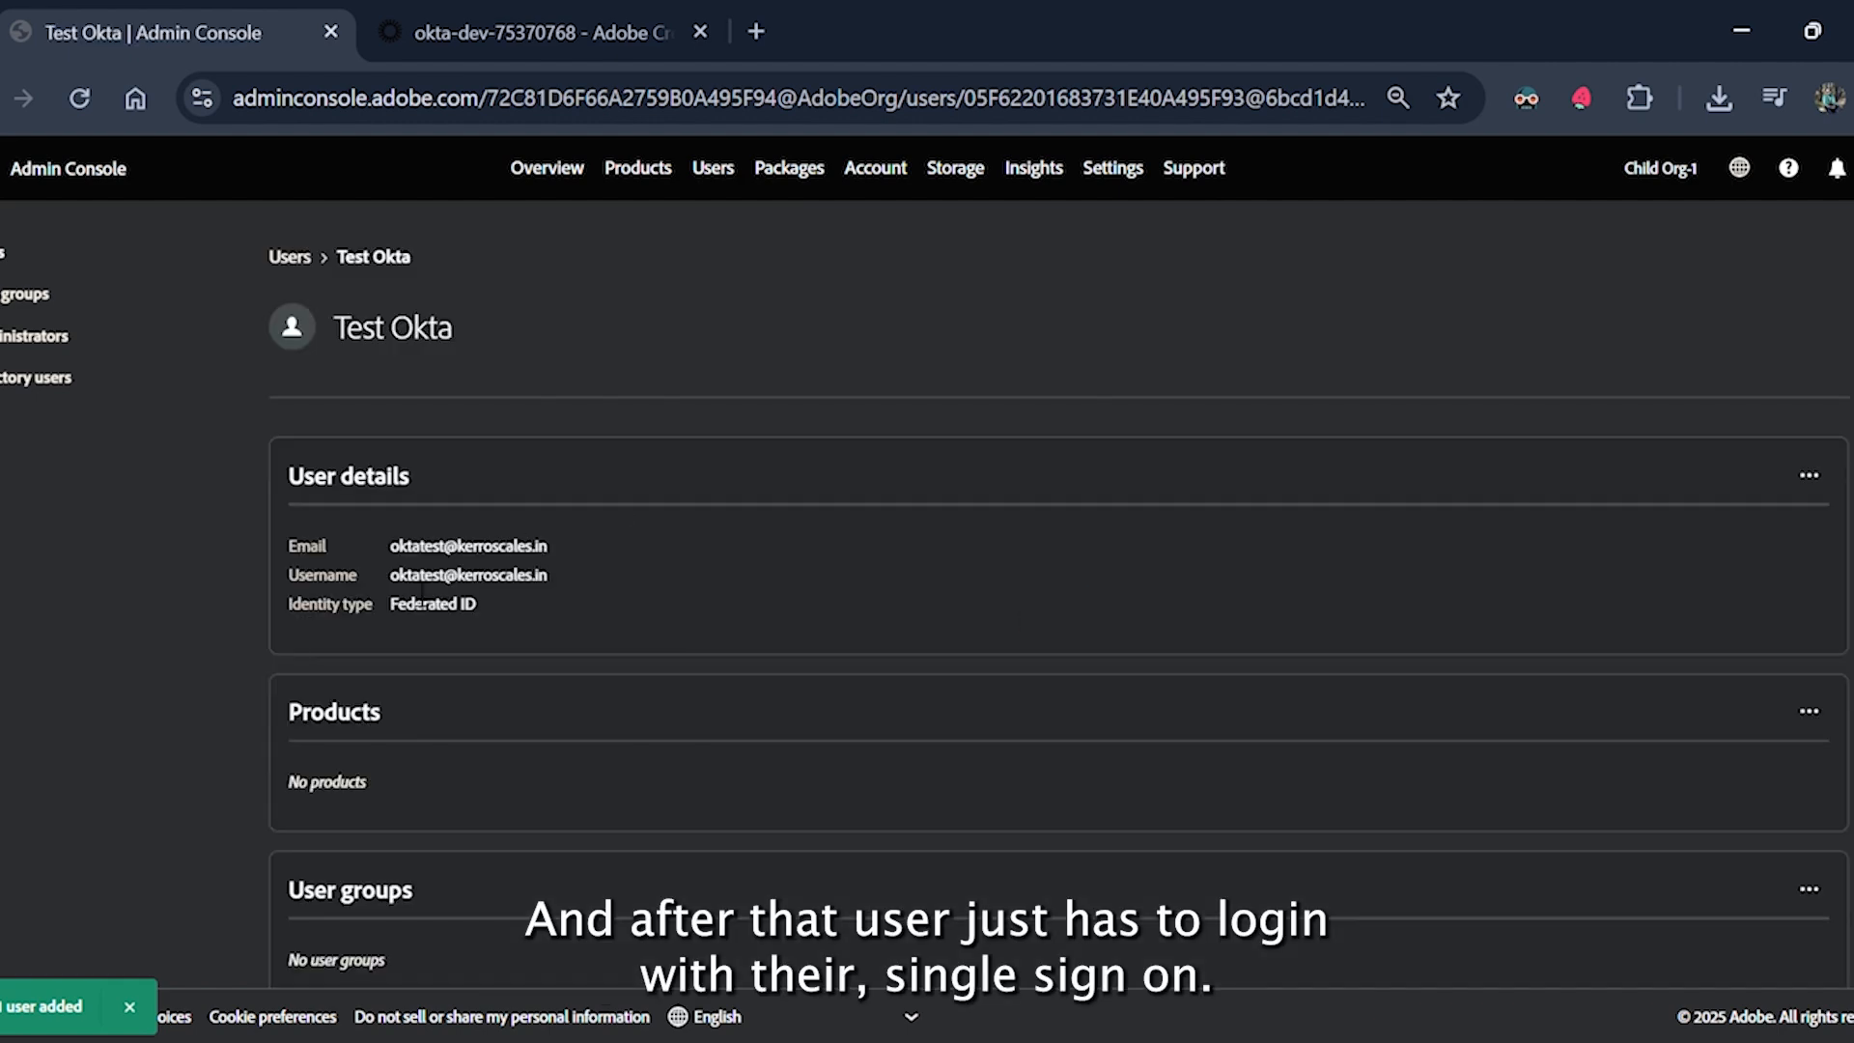
left_click_drag(389, 601, 528, 622)
left_click(552, 608)
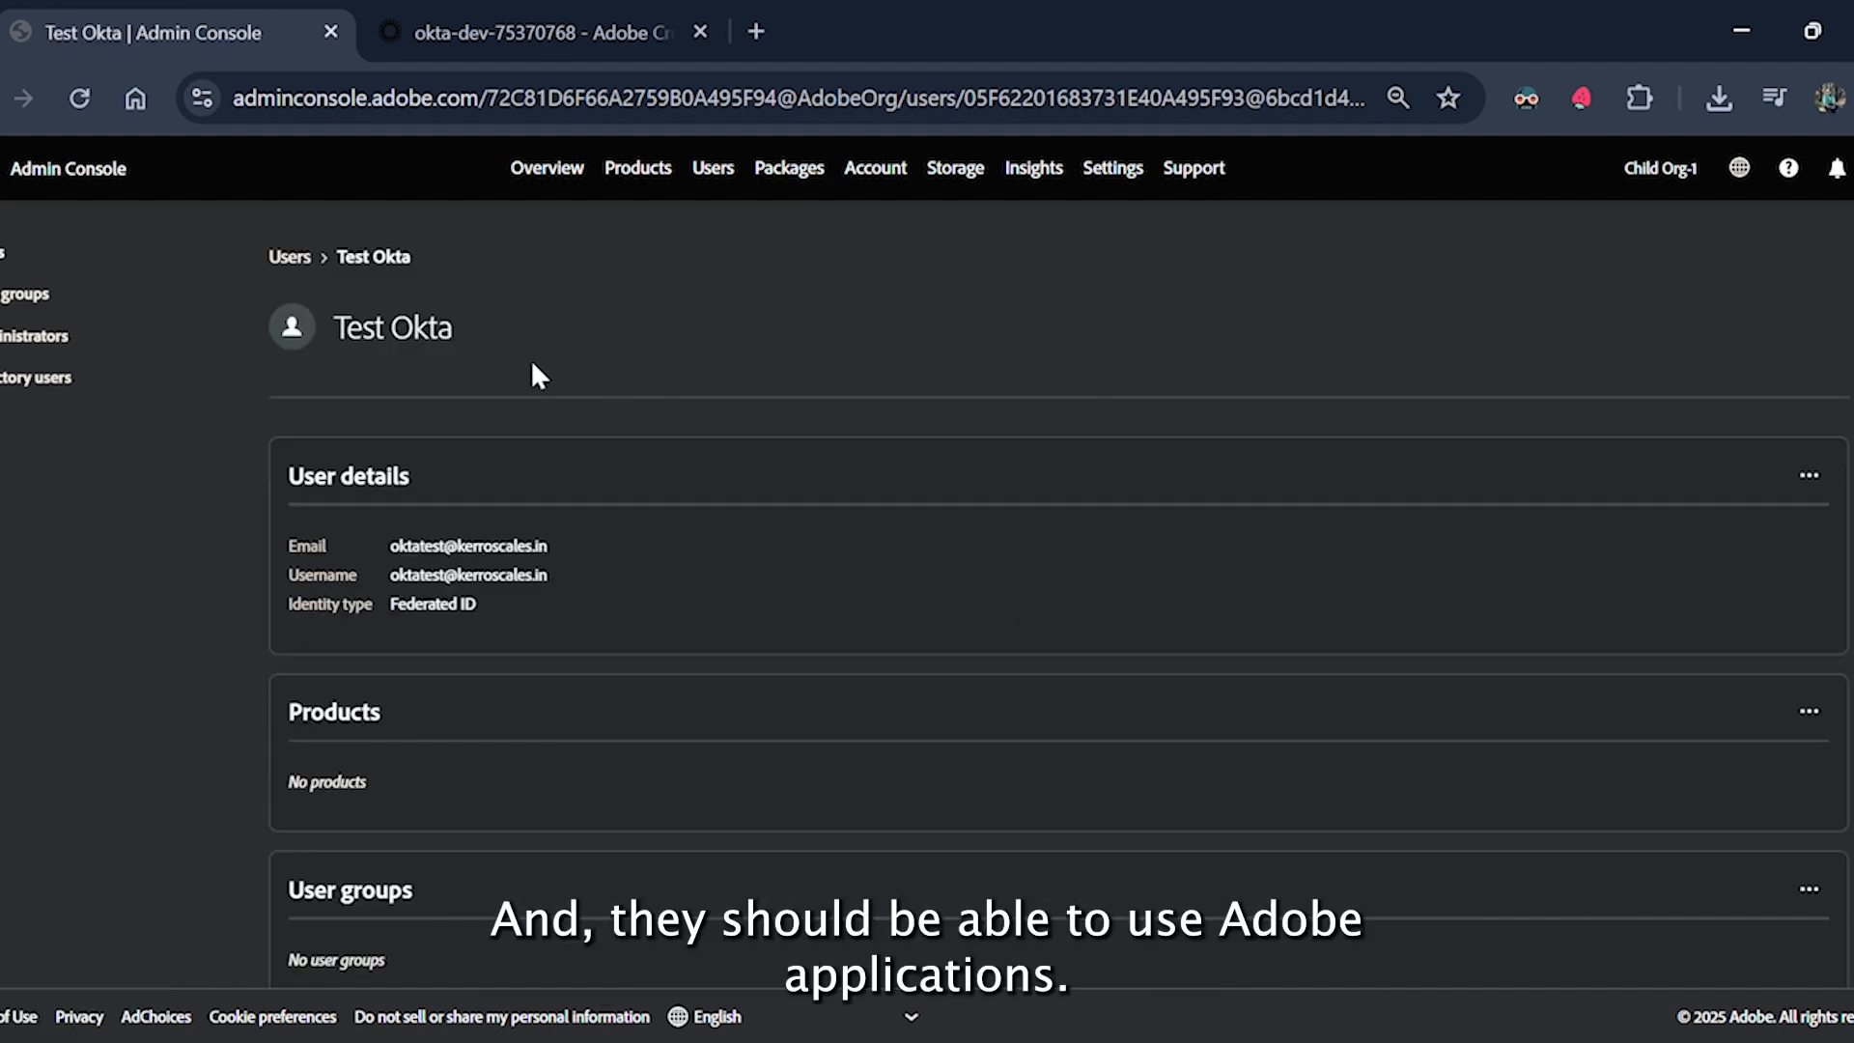